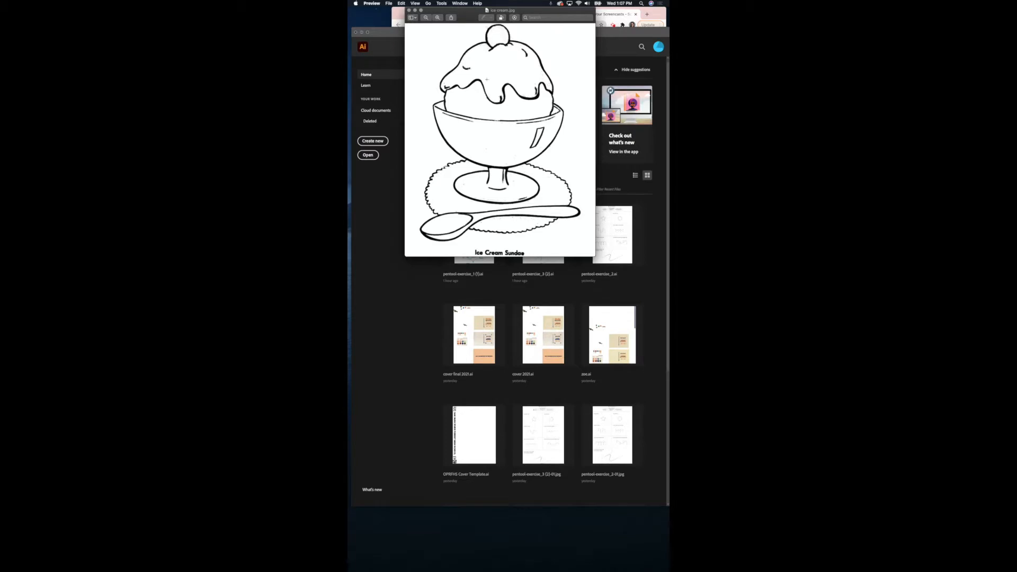
Put the ice cream reference image out of view, switch to Illustrator and move its window up beneath the menu bar.
mouse_move(452, 12)
mouse_down()
mouse_move(455, 34)
mouse_move(457, 16)
mouse_move(471, 14)
mouse_up()
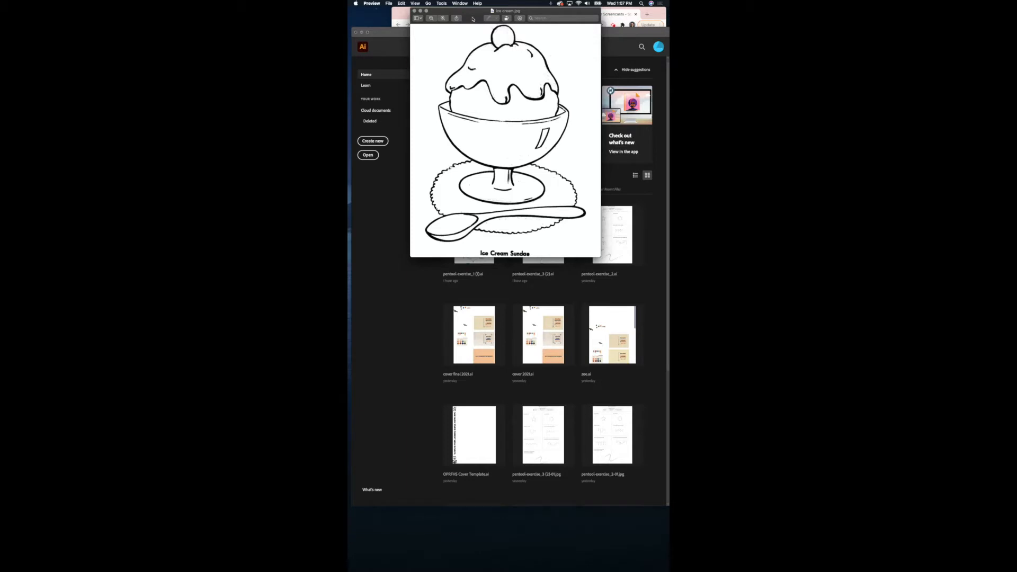
drag(471, 13, 474, 13)
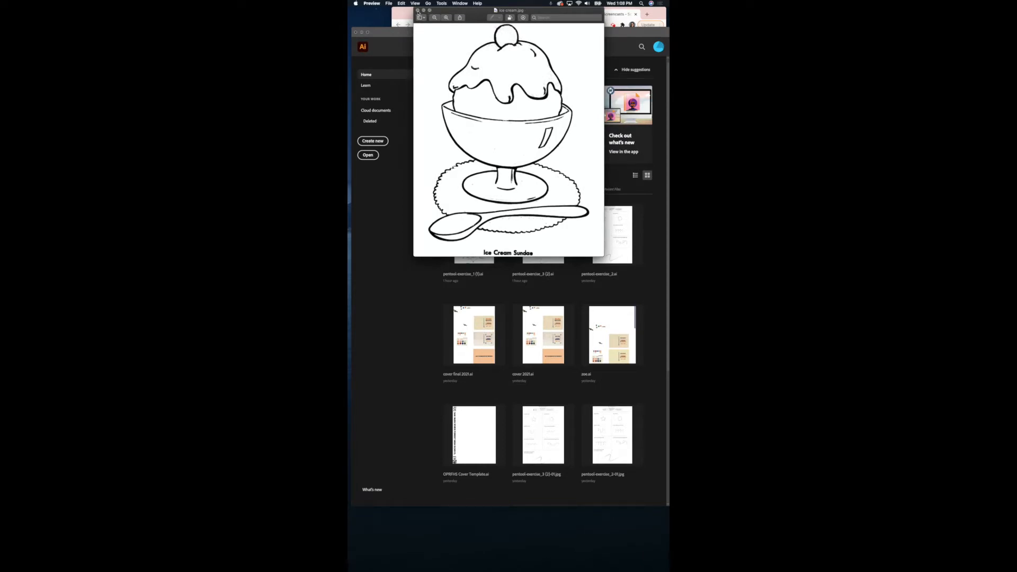
drag(482, 13, 349, 562)
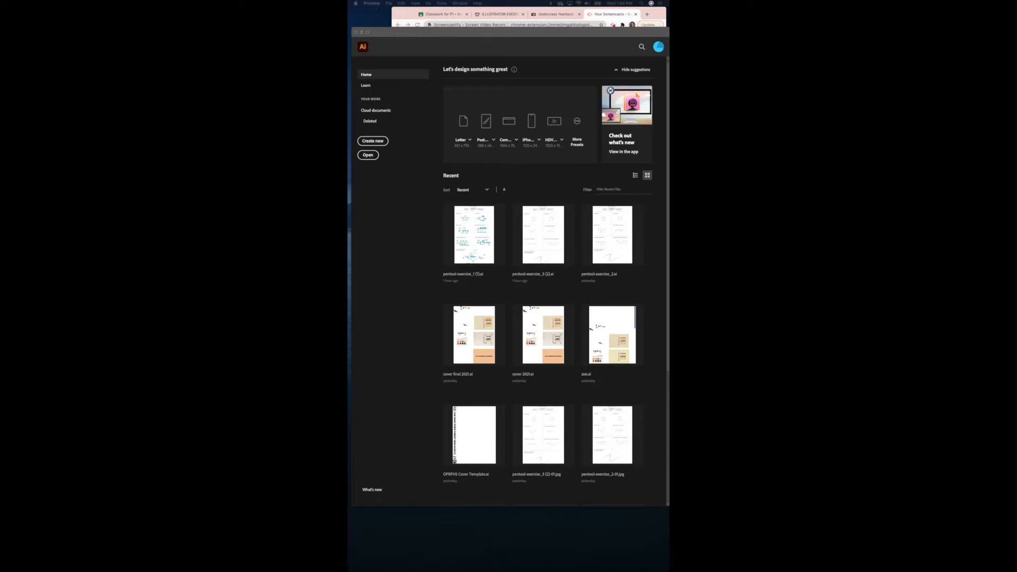
click(552, 31)
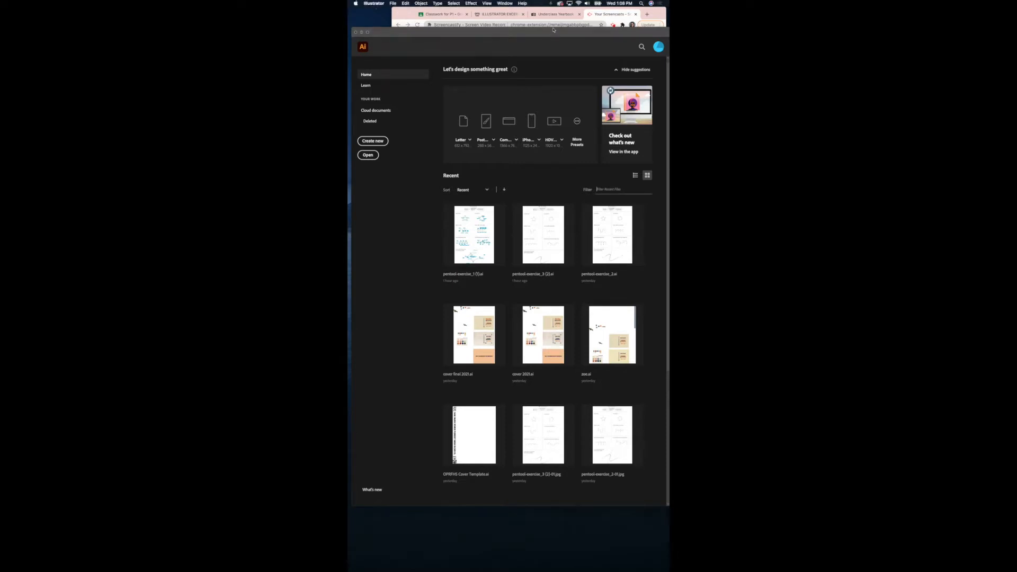
drag(552, 32, 551, 12)
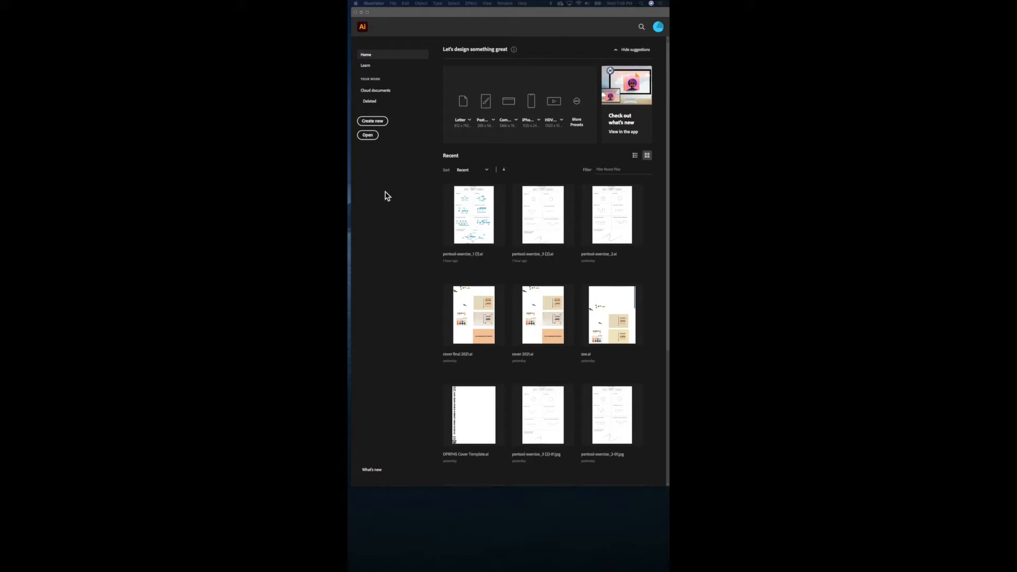
Start a new document and name it with the student's full name followed by "Sundae".
click(370, 121)
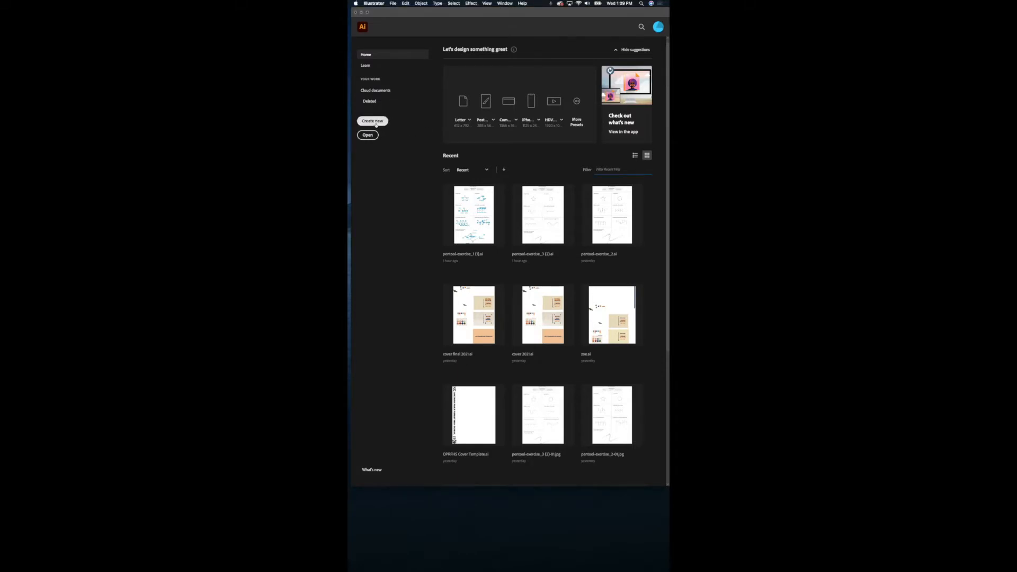
click(376, 123)
drag(455, 205, 459, 49)
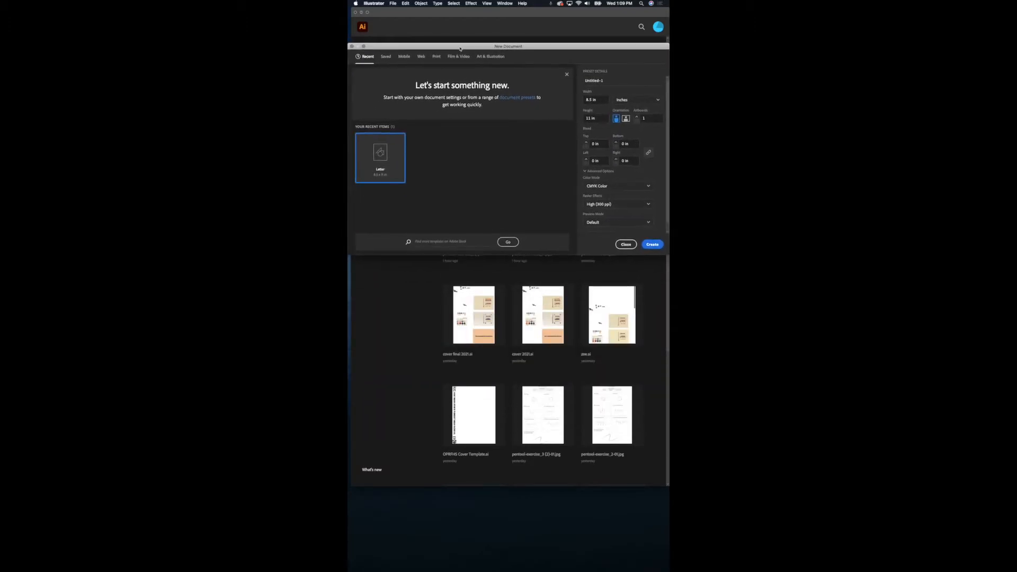
drag(668, 256, 647, 269)
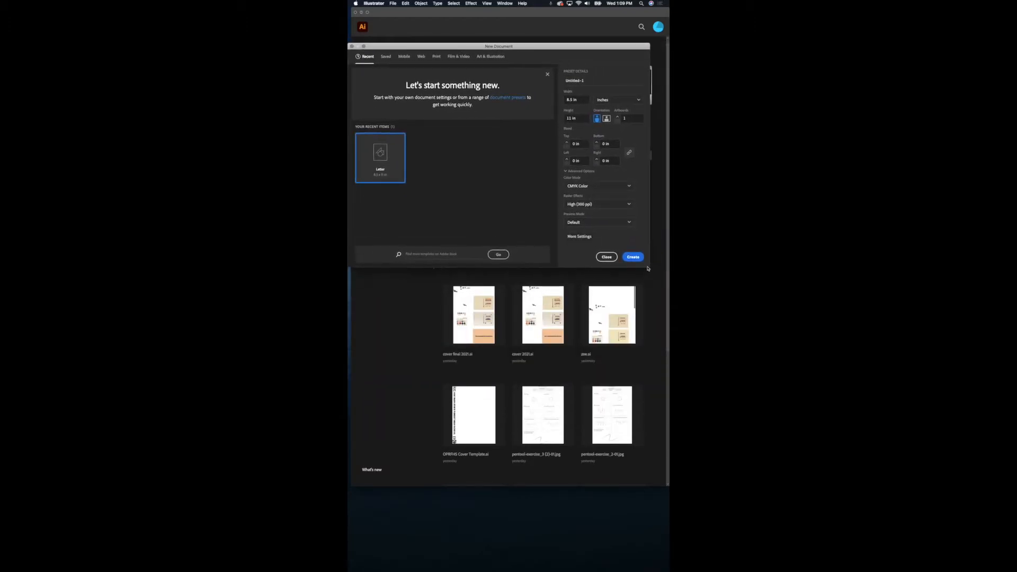
drag(485, 45, 491, 132)
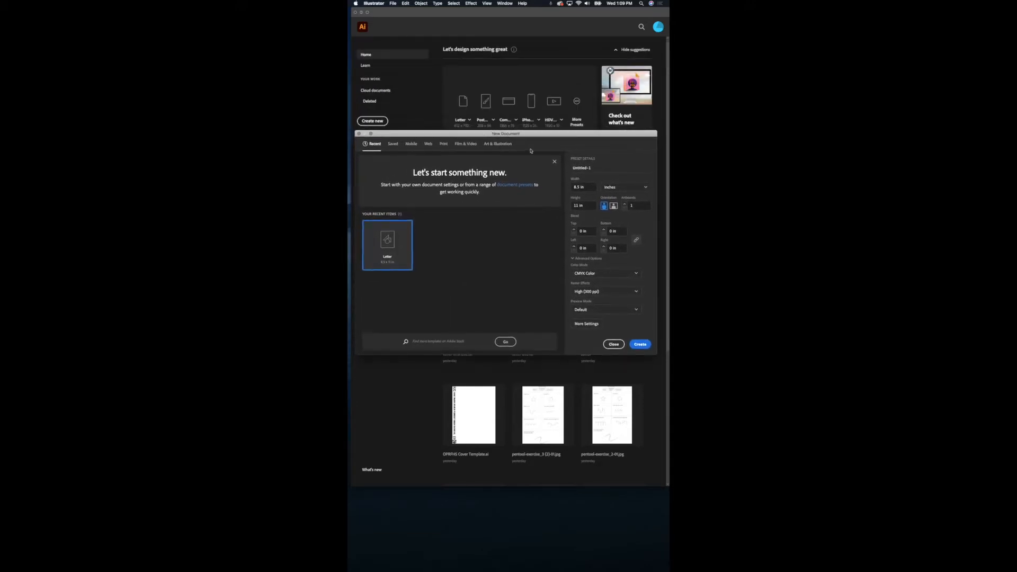
click(594, 169)
drag(595, 168, 567, 170)
text(Wi)
Try points as the new document's unit and return the units to inches.
click(621, 190)
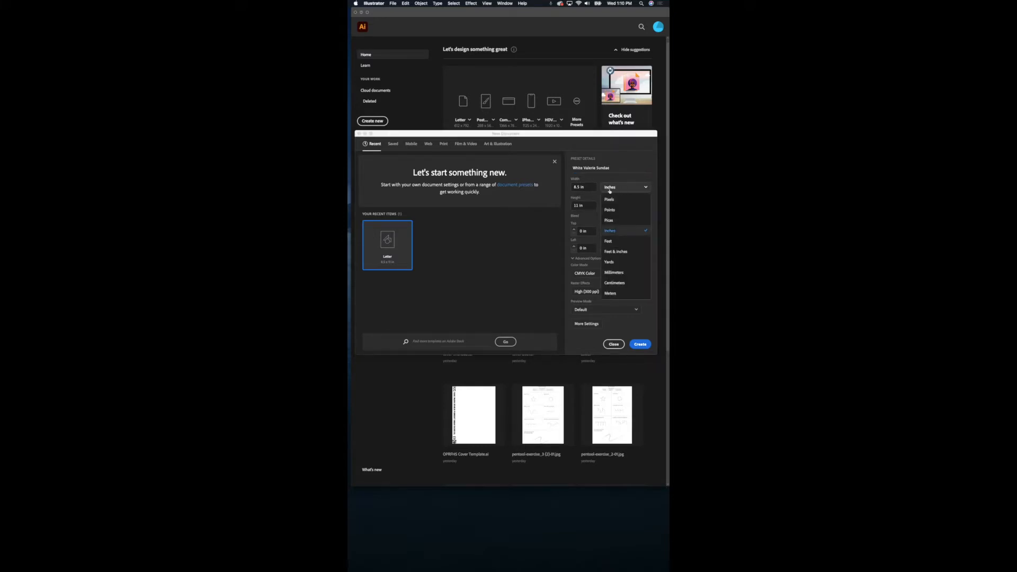
click(617, 233)
click(623, 189)
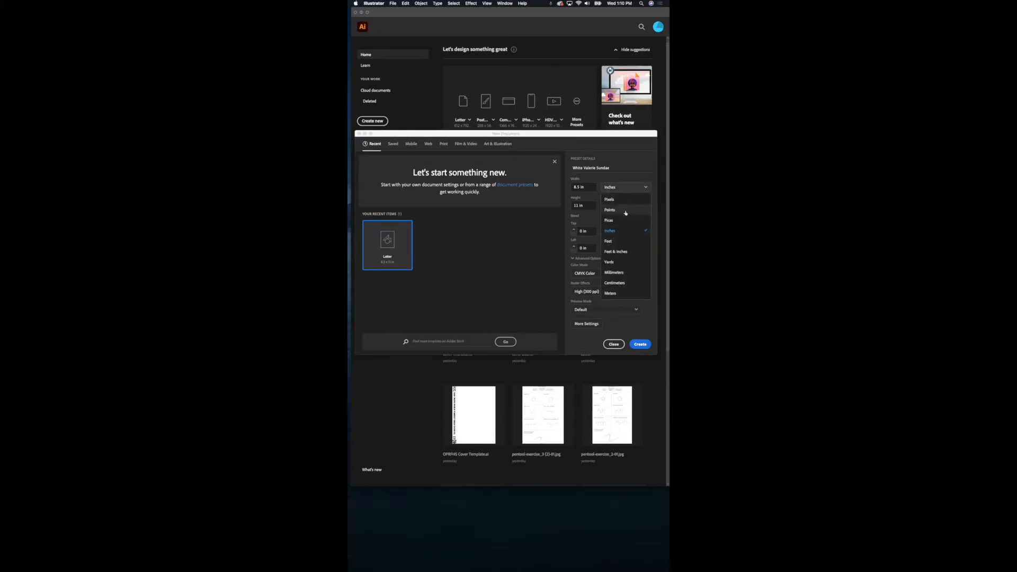
click(625, 211)
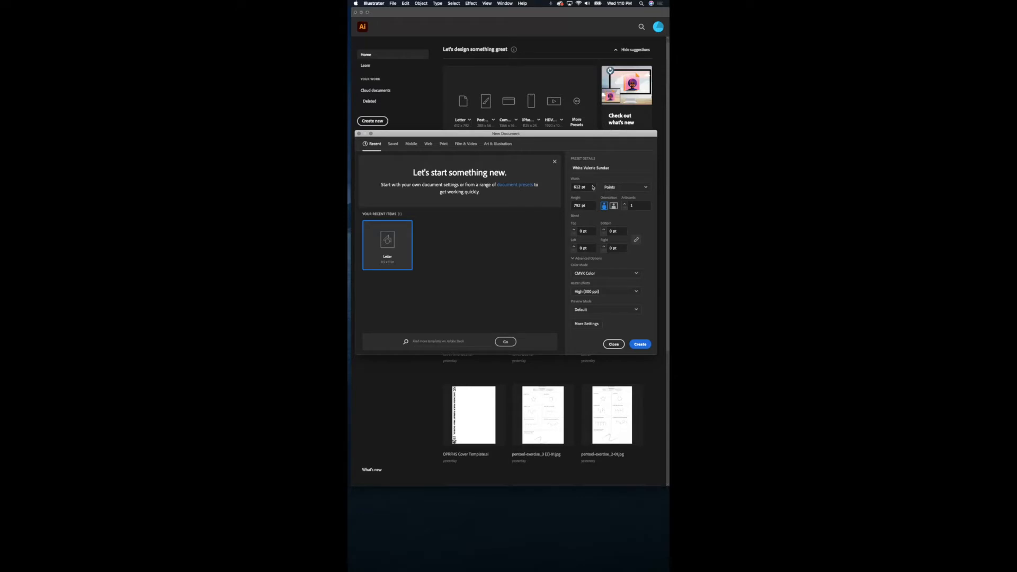
click(623, 187)
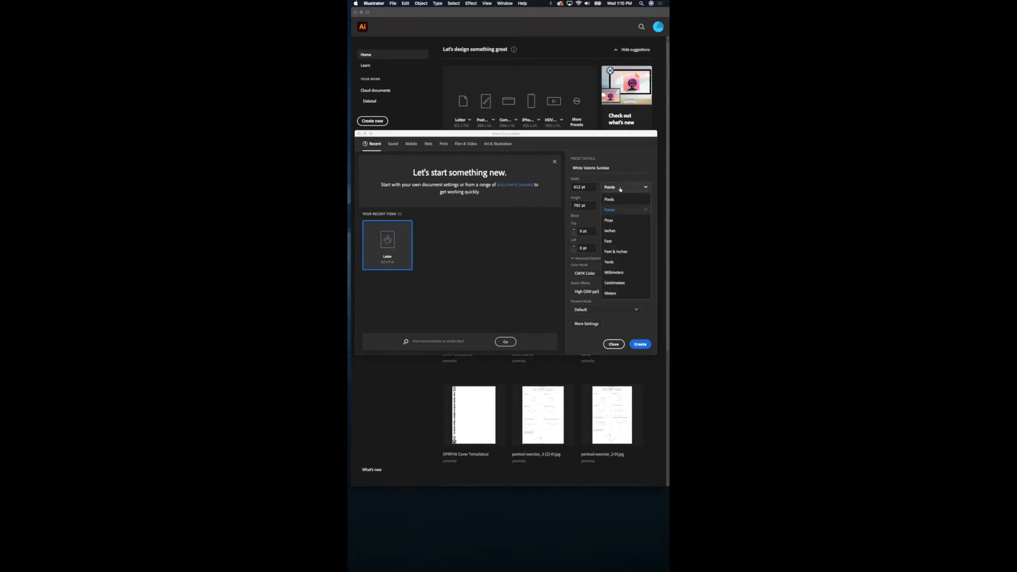
click(615, 231)
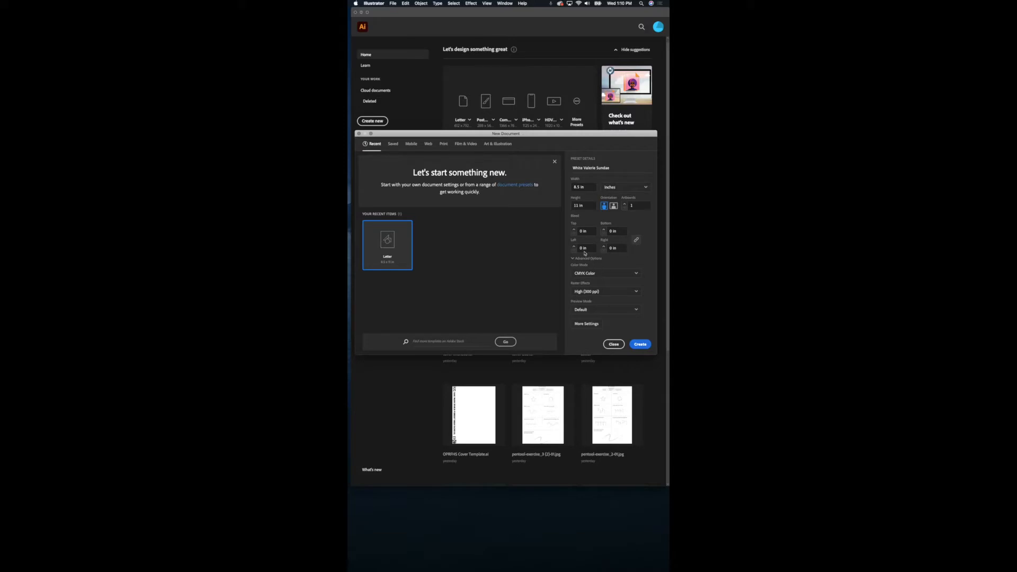
Keep the color mode at CMYK Color and set the raster effects to Medium (150 ppi).
click(602, 274)
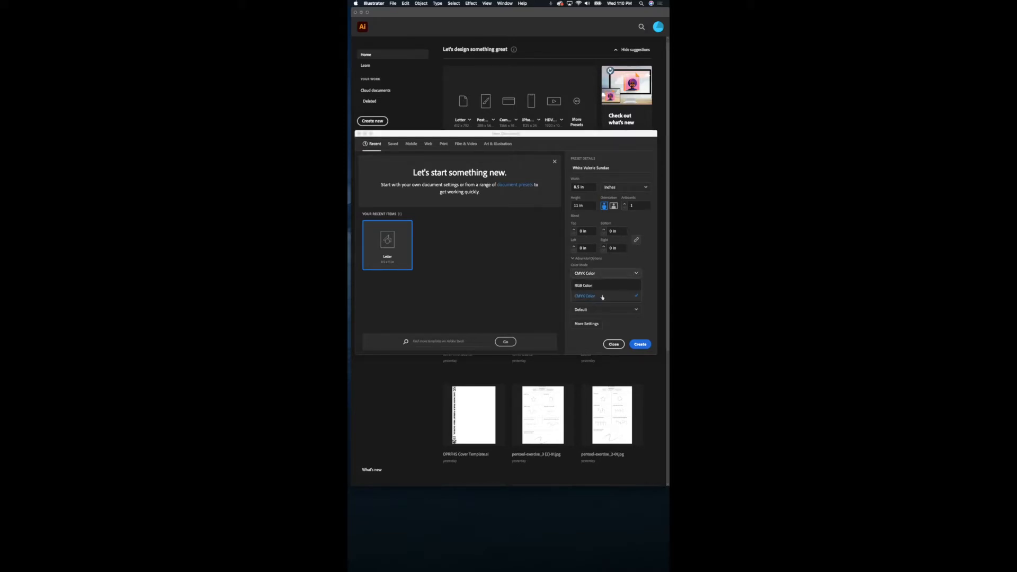
click(602, 297)
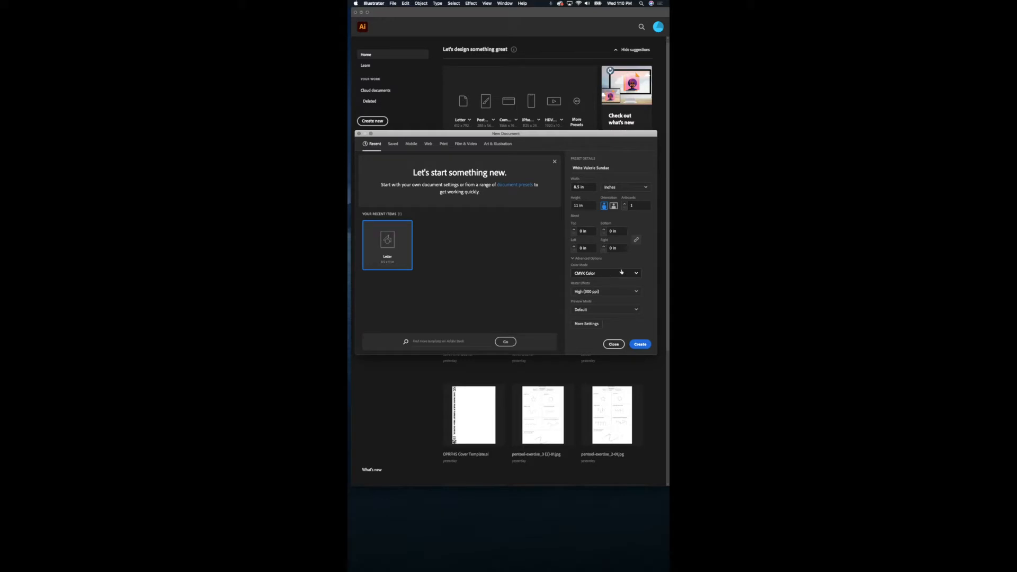
click(611, 292)
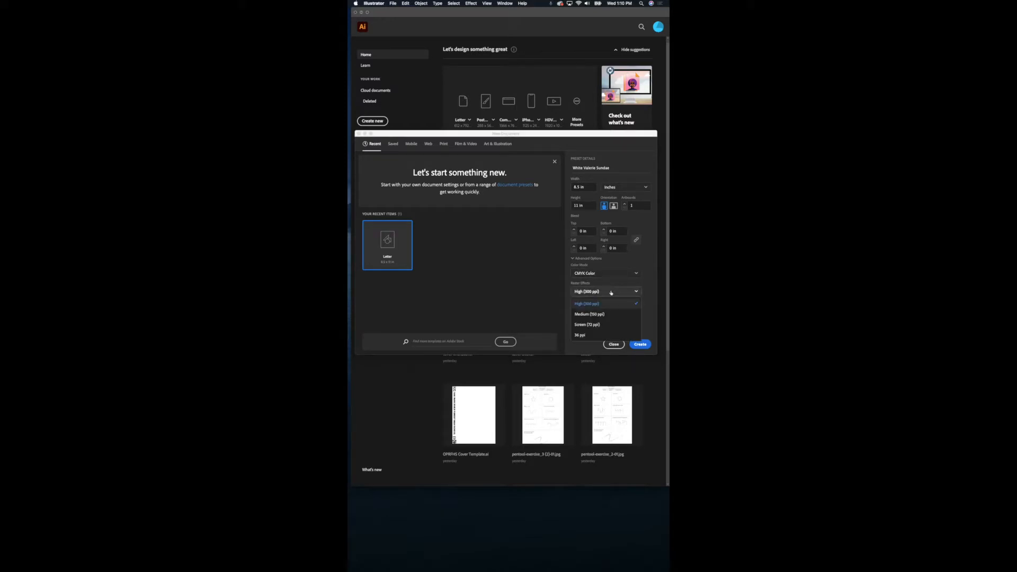
click(605, 316)
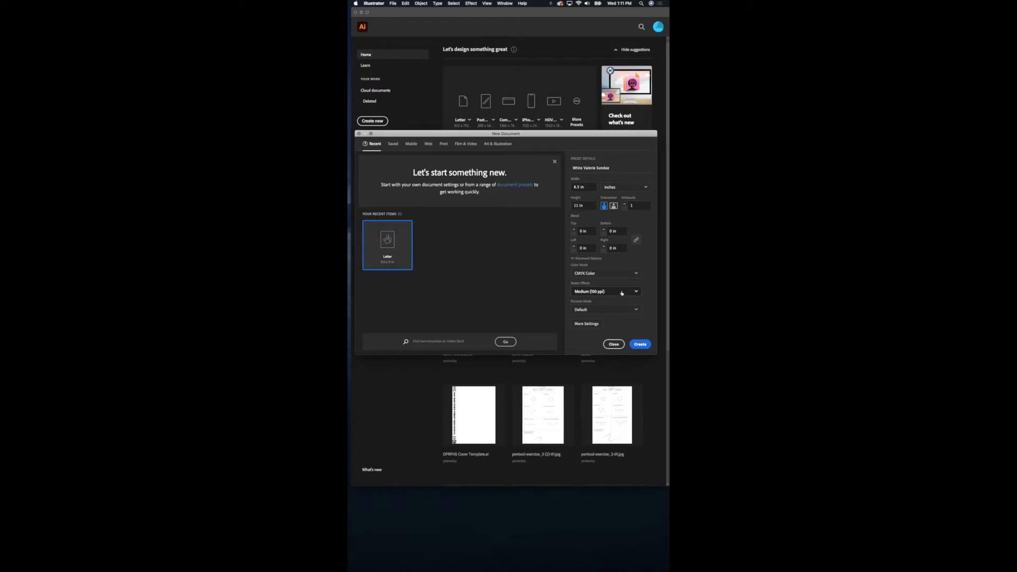
Open the additional document settings and create the 8.5 x 11 in letter document from there.
click(587, 324)
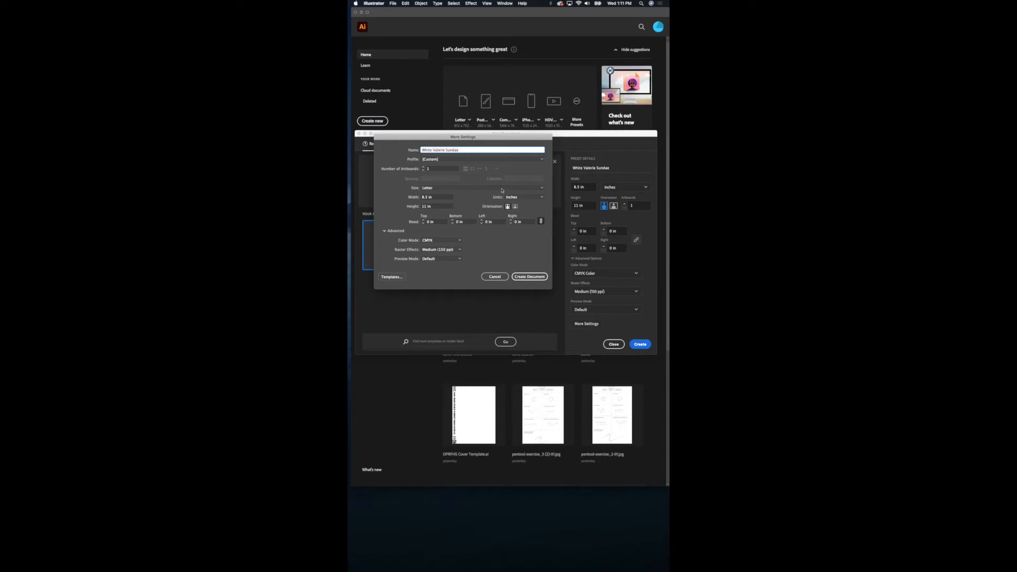
drag(479, 140, 485, 163)
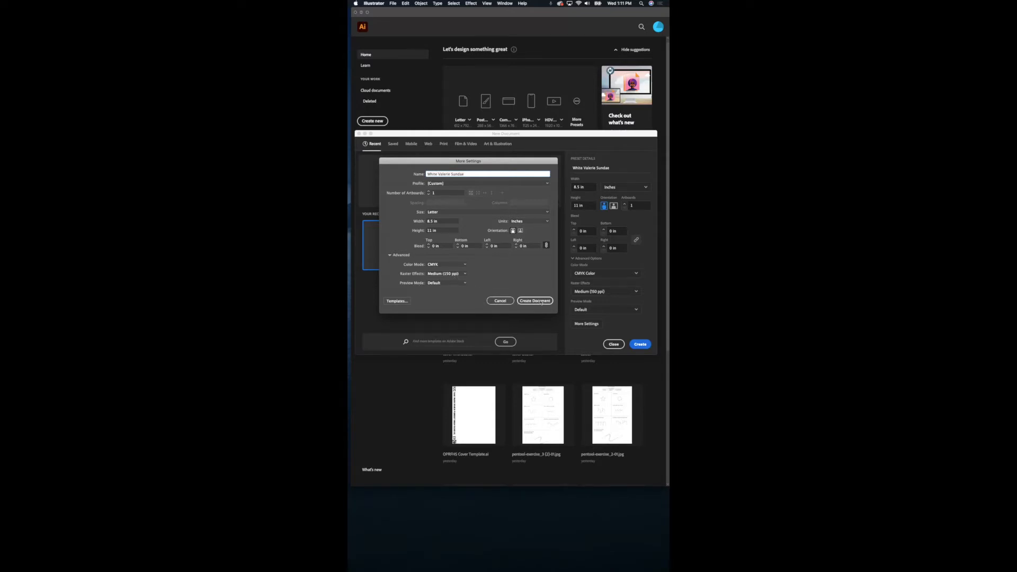
click(541, 301)
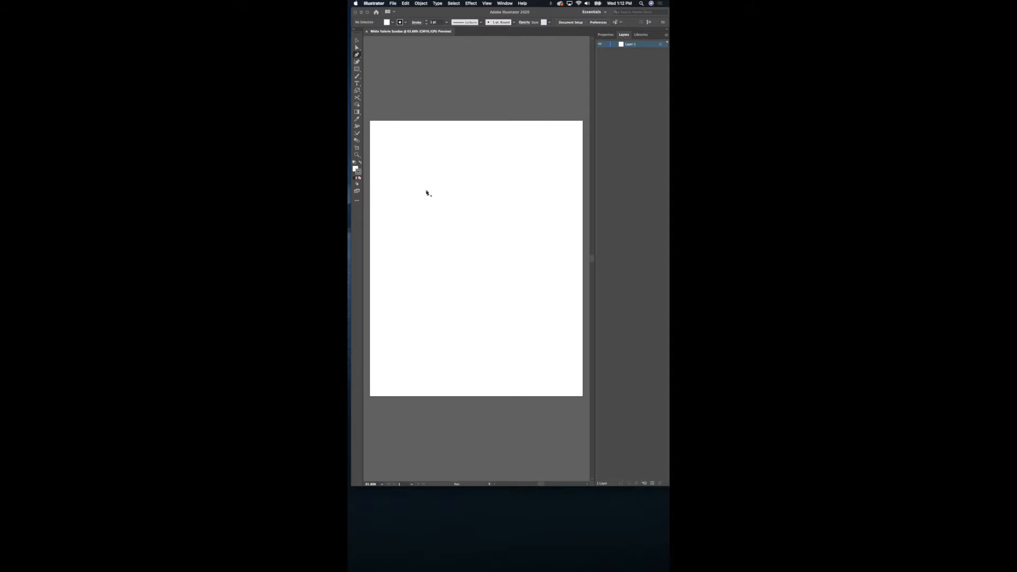
Display the document properties using the Selection tool and check the available measurement units.
click(605, 35)
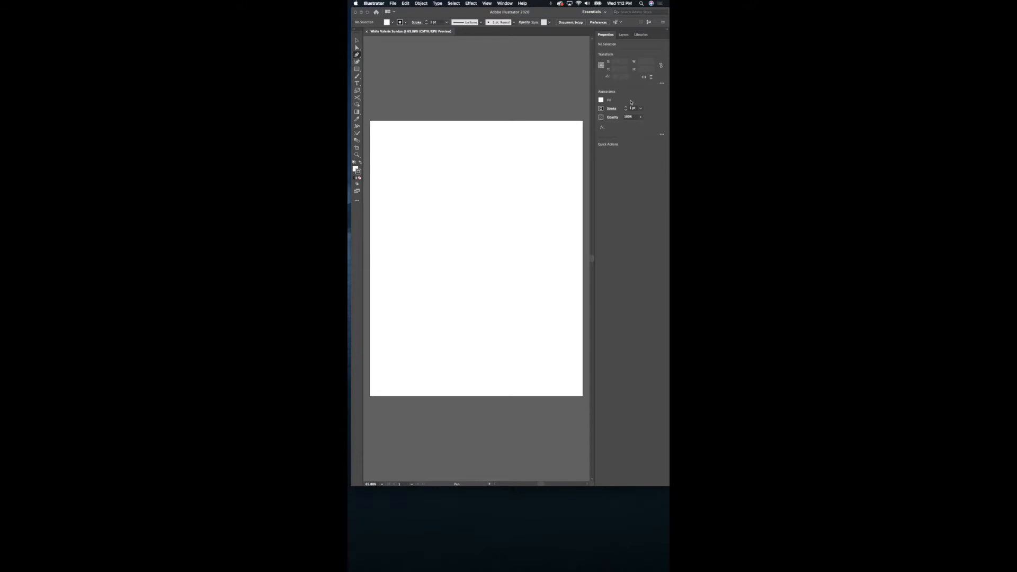
click(357, 40)
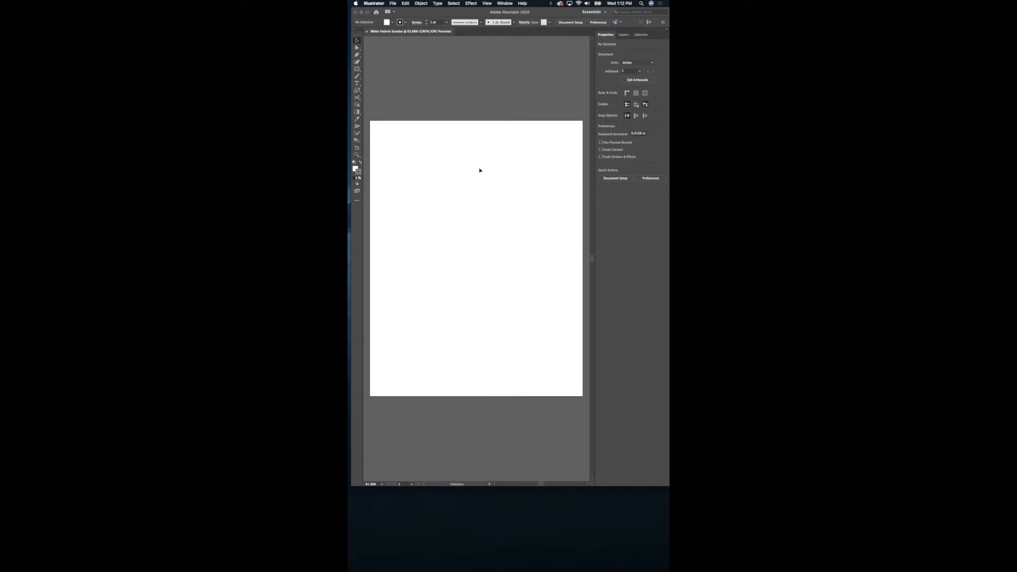
click(638, 63)
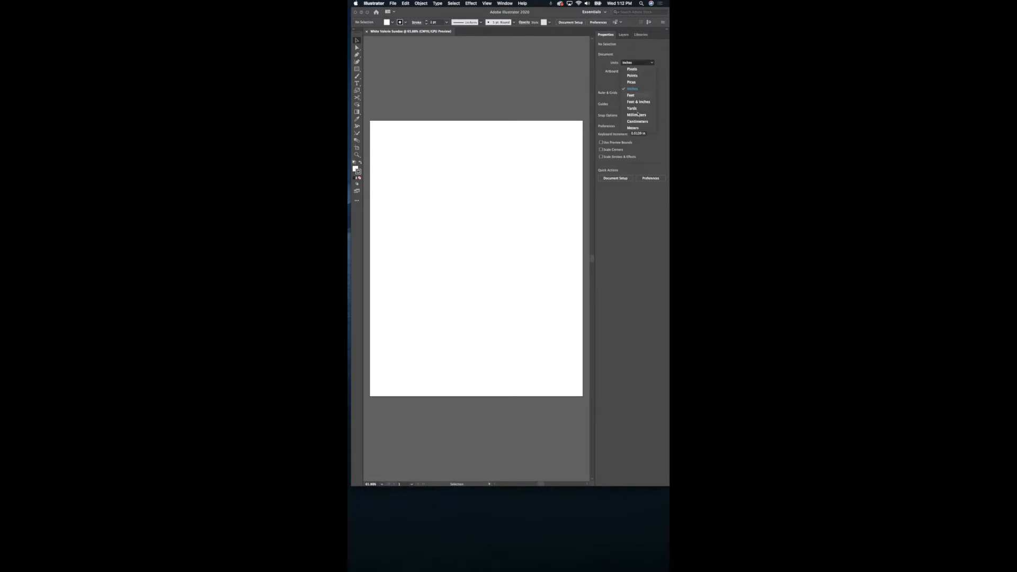
click(638, 64)
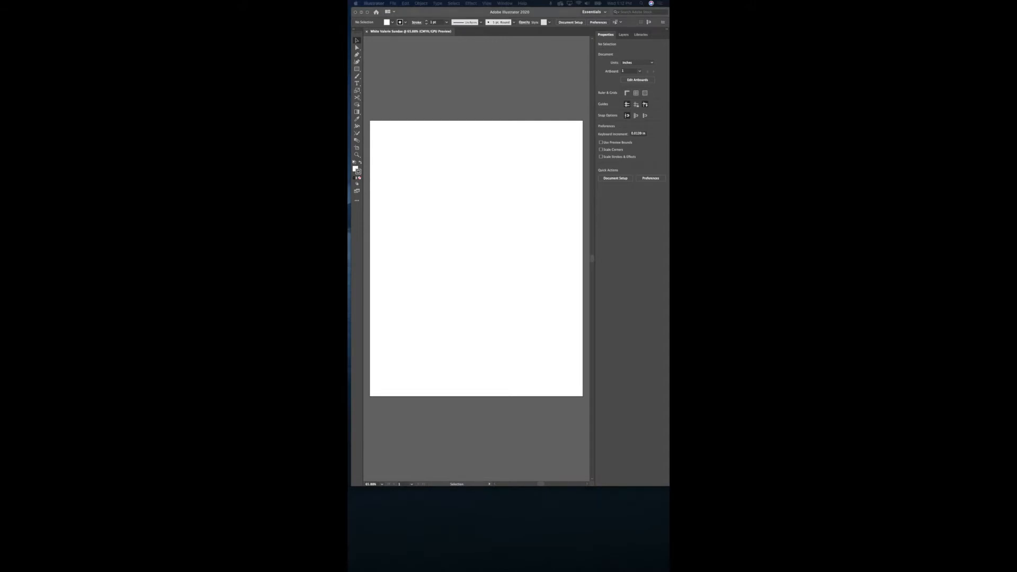
Place the ice cream sundae image in the document and move it so the drawing sits centered over the artboard.
drag(447, 379, 488, 238)
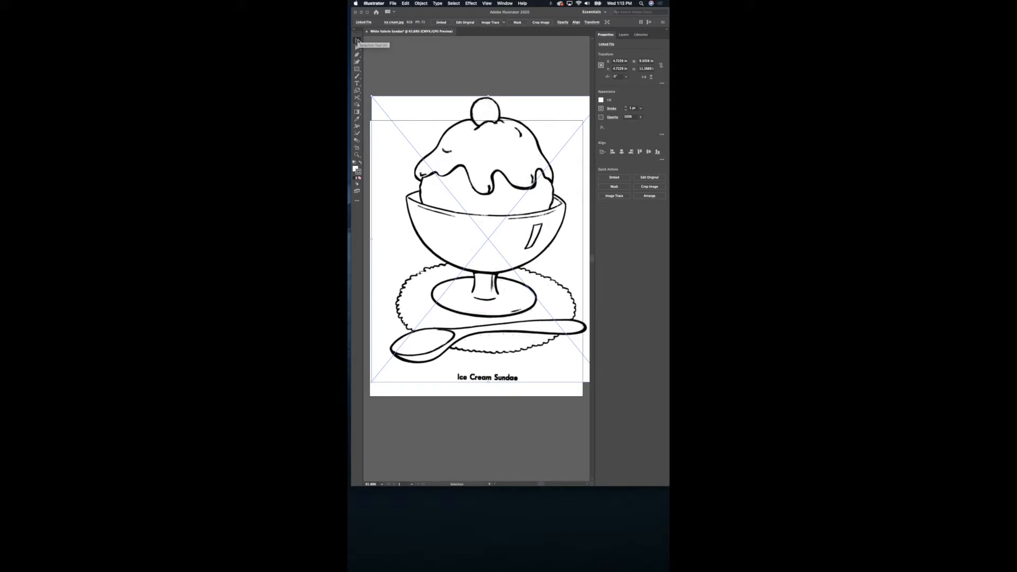
click(358, 40)
drag(469, 144, 466, 164)
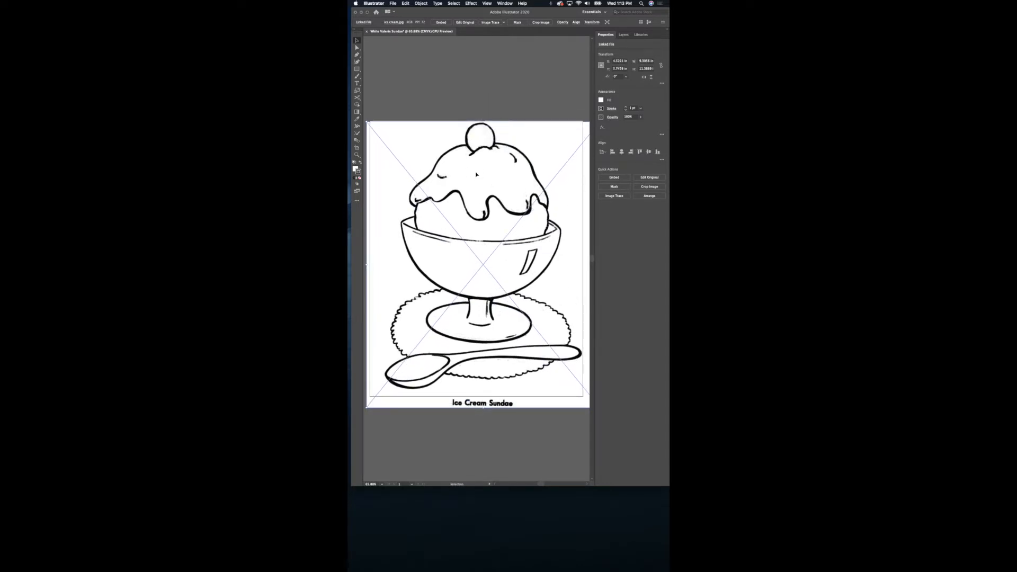
drag(477, 175, 489, 199)
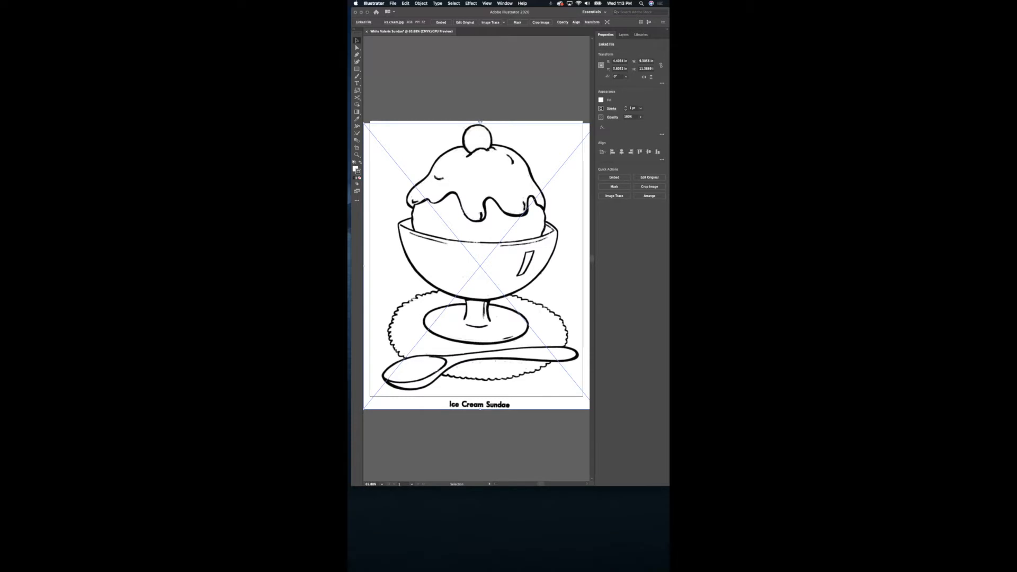
drag(497, 200, 495, 200)
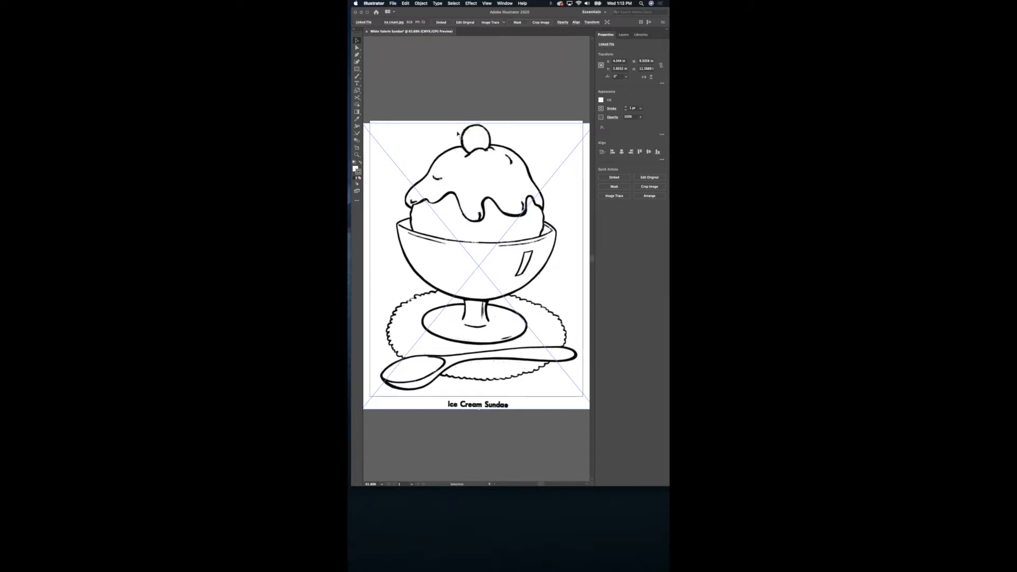
Try to scale the placed sundae image down from its corner, undo the resize and deselect the image.
scroll(475, 137, right, 3)
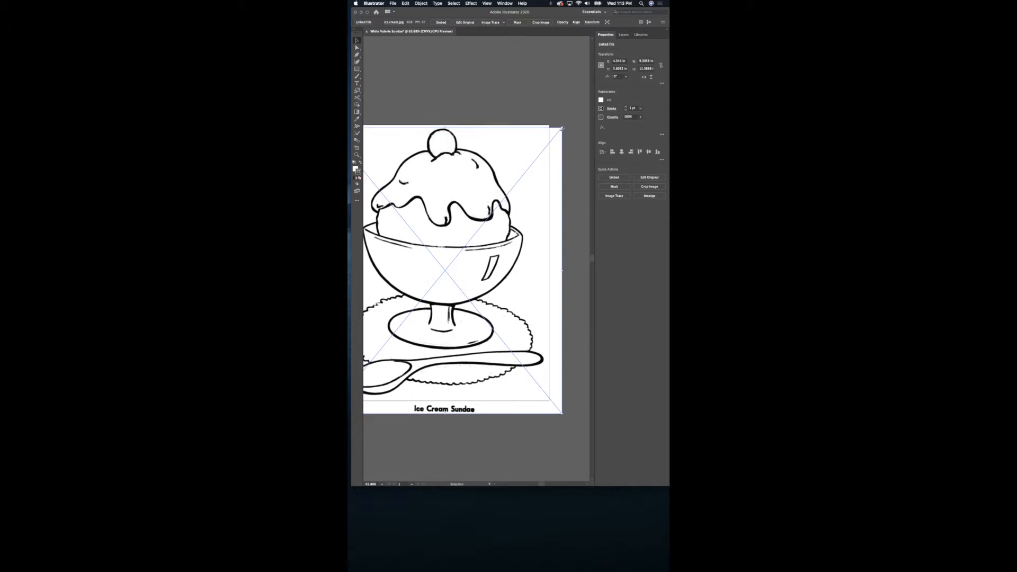
drag(562, 128, 500, 204)
key(super+z)
click(462, 97)
scroll(462, 106, left, 3)
scroll(462, 106, down, 2)
scroll(462, 122, down, 2)
scroll(463, 121, right, 2)
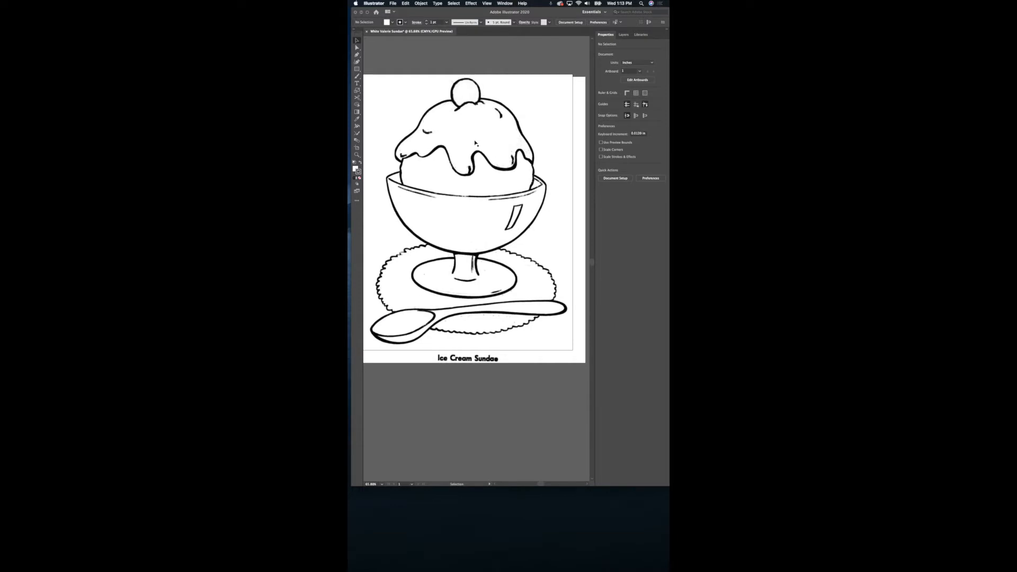
scroll(476, 143, left, 2)
scroll(475, 143, up, 2)
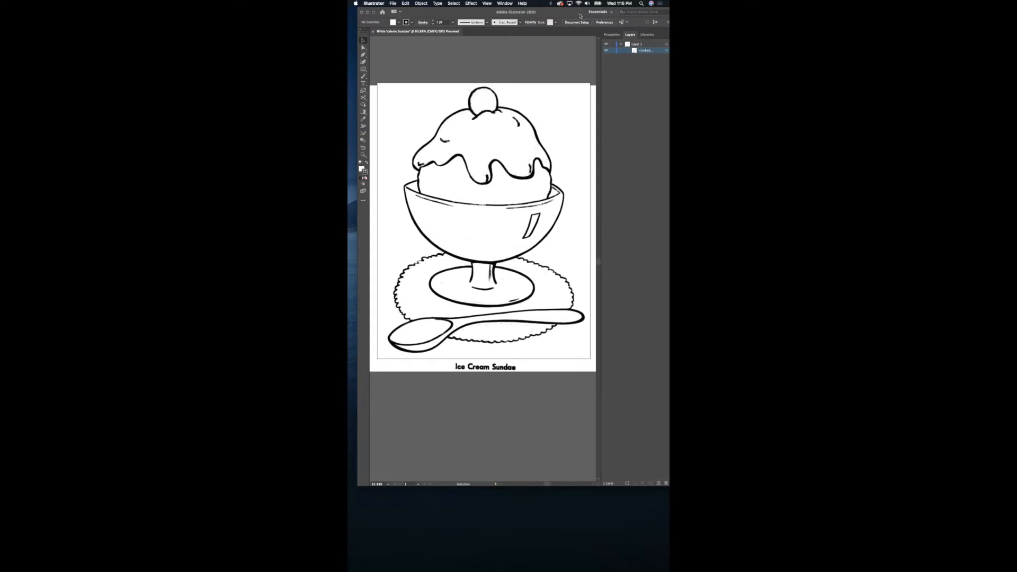
Rename the layer holding the placed sundae image as Template.
drag(581, 14, 573, 15)
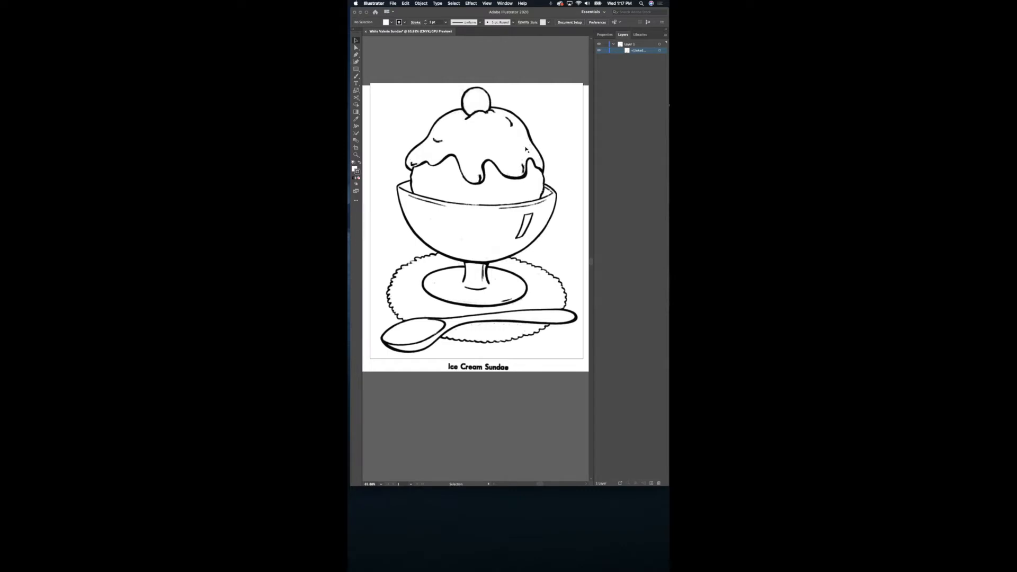
double_click(629, 44)
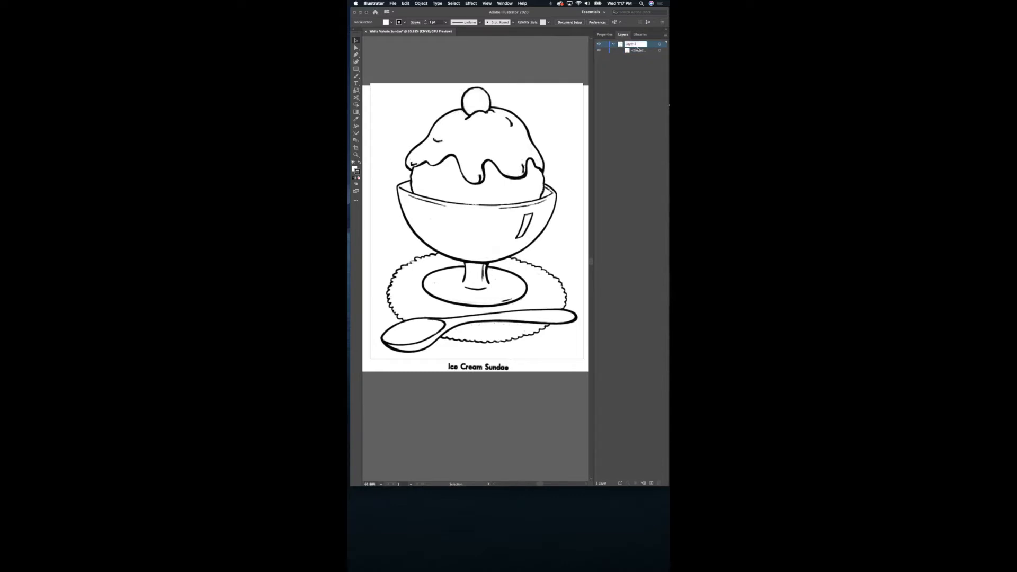
text(Ti)
text(mplate)
key(Return)
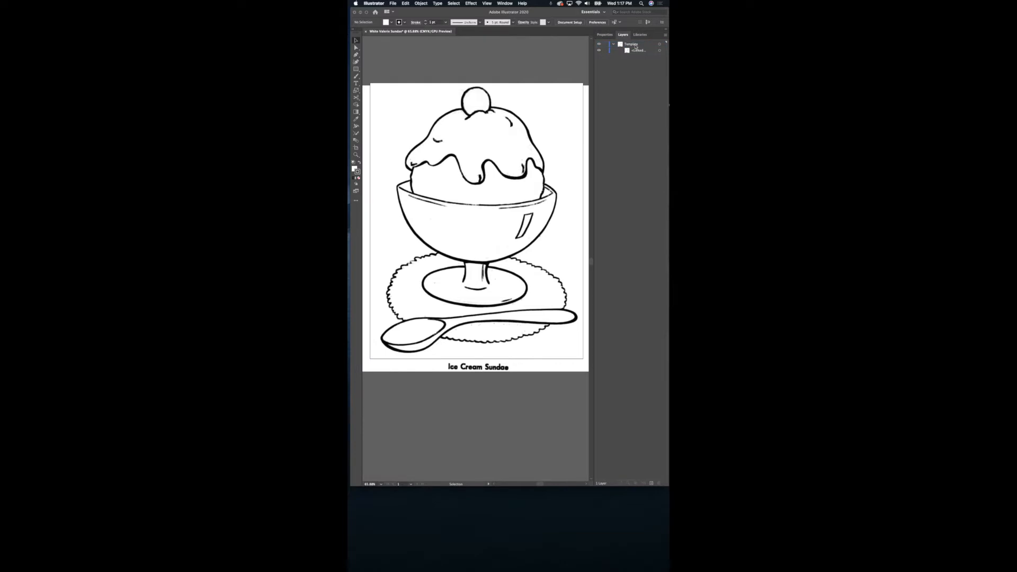
Lock and collapse the Template layer and add a new layer named Scoop above it.
click(605, 45)
click(613, 44)
click(651, 483)
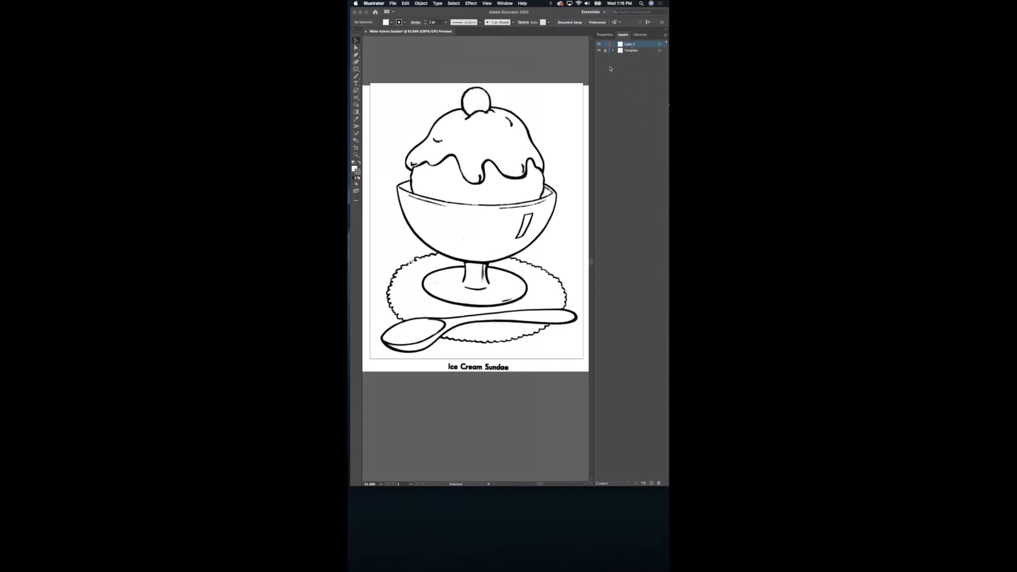
double_click(632, 45)
text(Scoop)
key(Return)
Add a layer named Front Bowl above the Scoop layer and create another new layer on top of it.
click(651, 483)
double_click(630, 46)
click(651, 483)
double_click(632, 45)
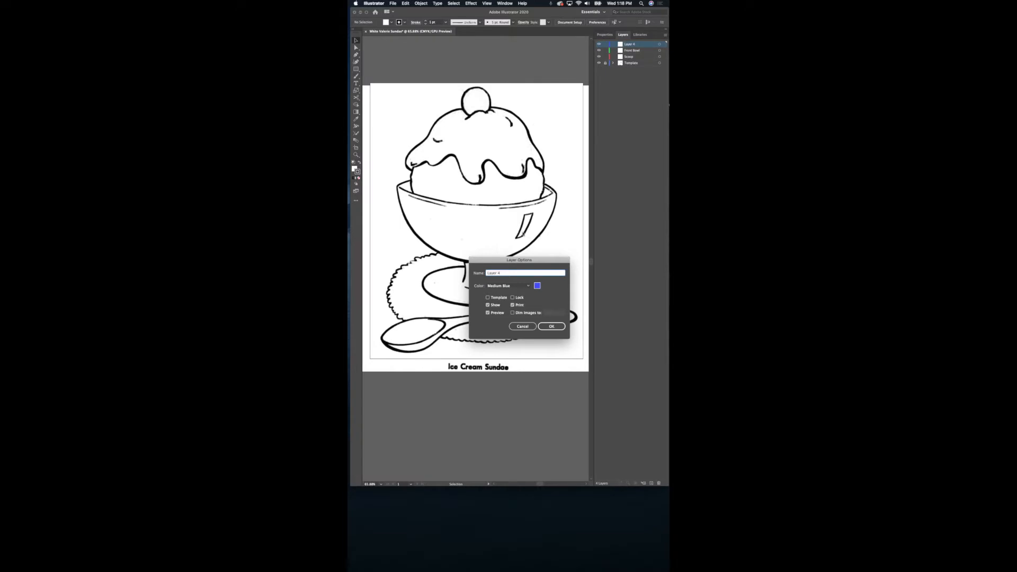
drag(522, 260, 537, 33)
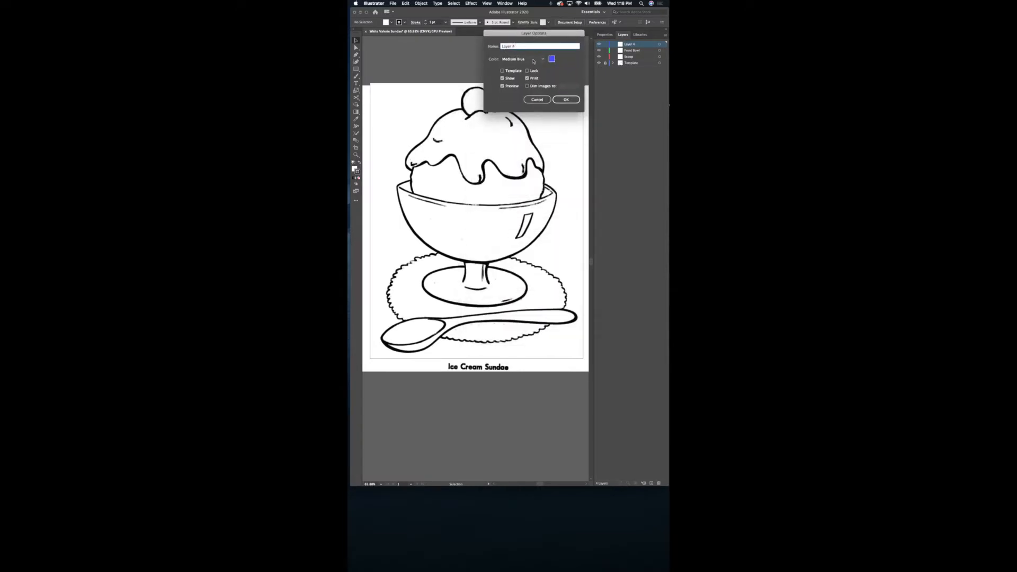
click(542, 62)
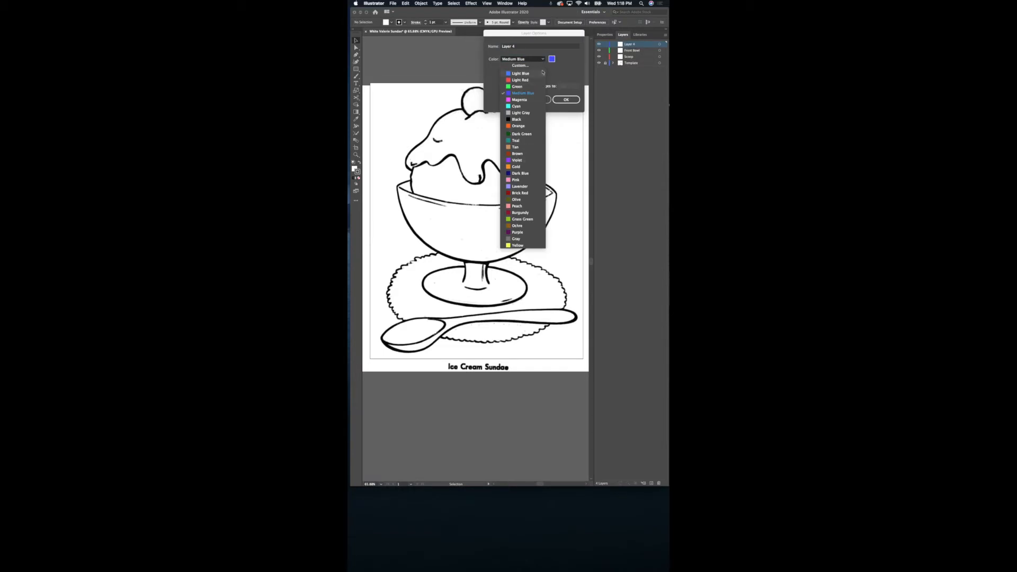
click(535, 63)
click(537, 100)
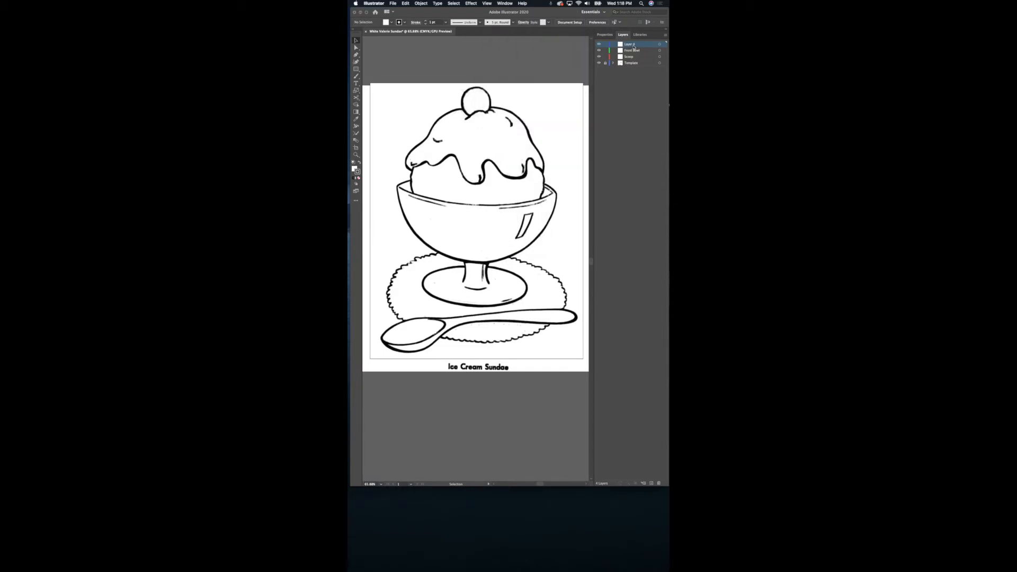
Rename the new topmost layer as Back Bowl.
double_click(633, 45)
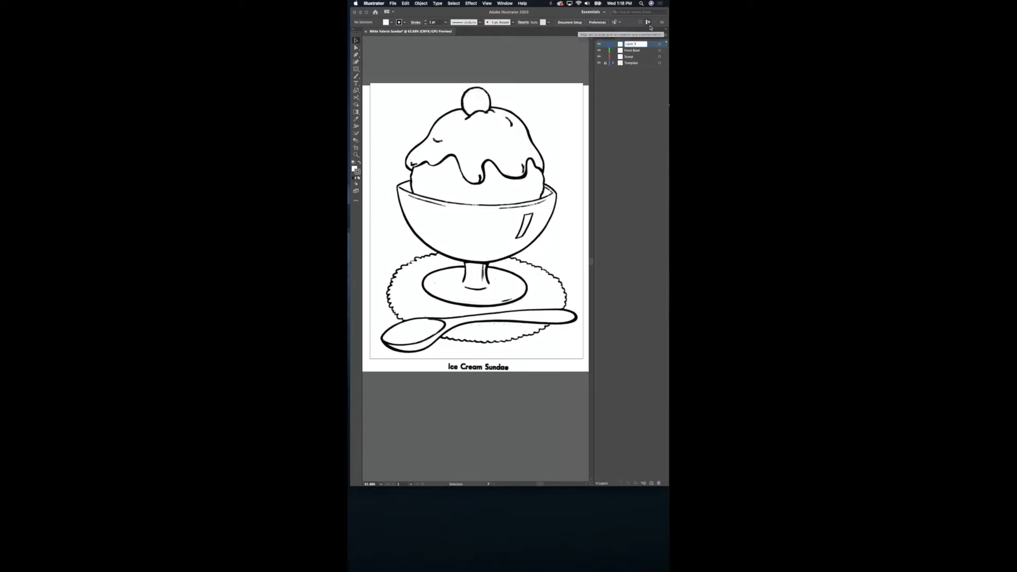
text(Back Bowl)
click(641, 301)
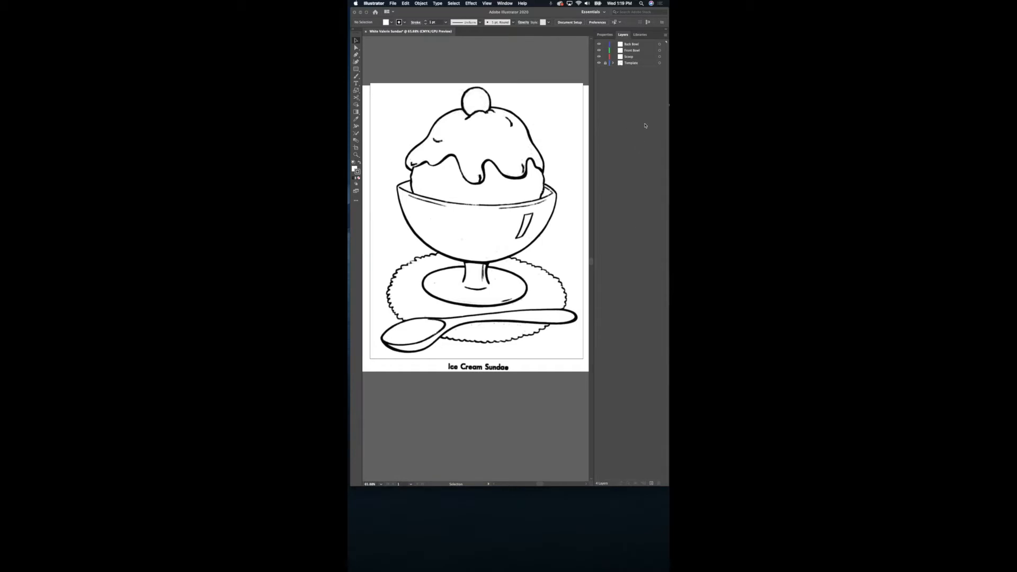
Target the Scoop layer and set up the Pen tool with no fill and a bright pink stroke.
click(639, 59)
click(660, 57)
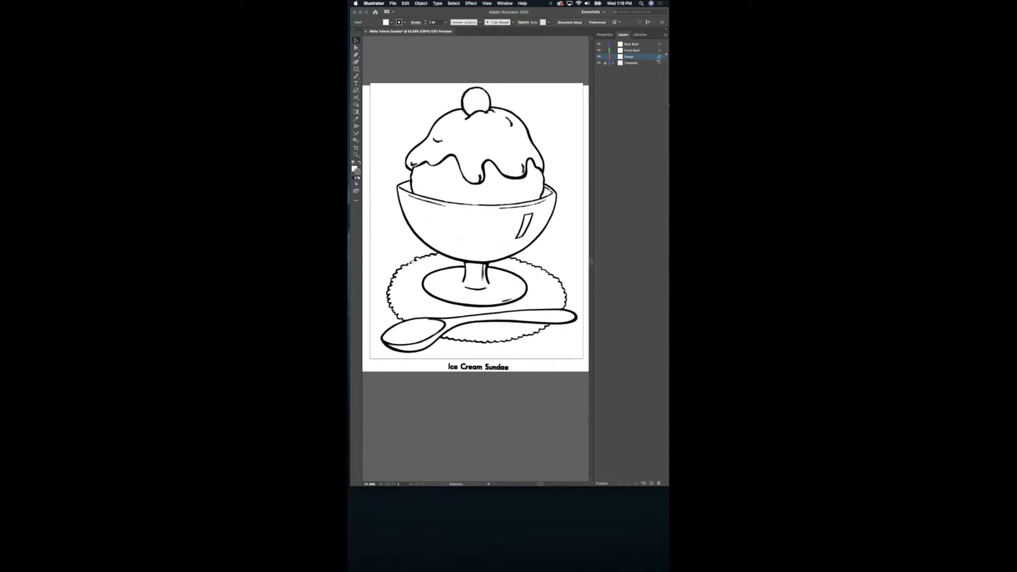
click(357, 55)
click(358, 178)
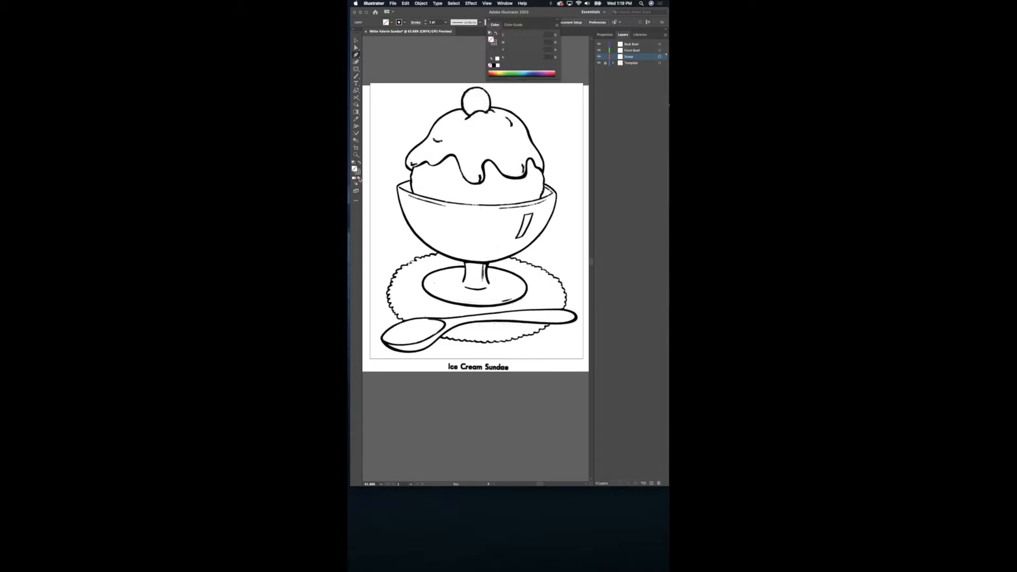
click(357, 172)
click(551, 70)
Dock the floating color controls beneath the layer list and enlarge their color spectrum.
drag(499, 21, 625, 290)
drag(630, 430, 611, 459)
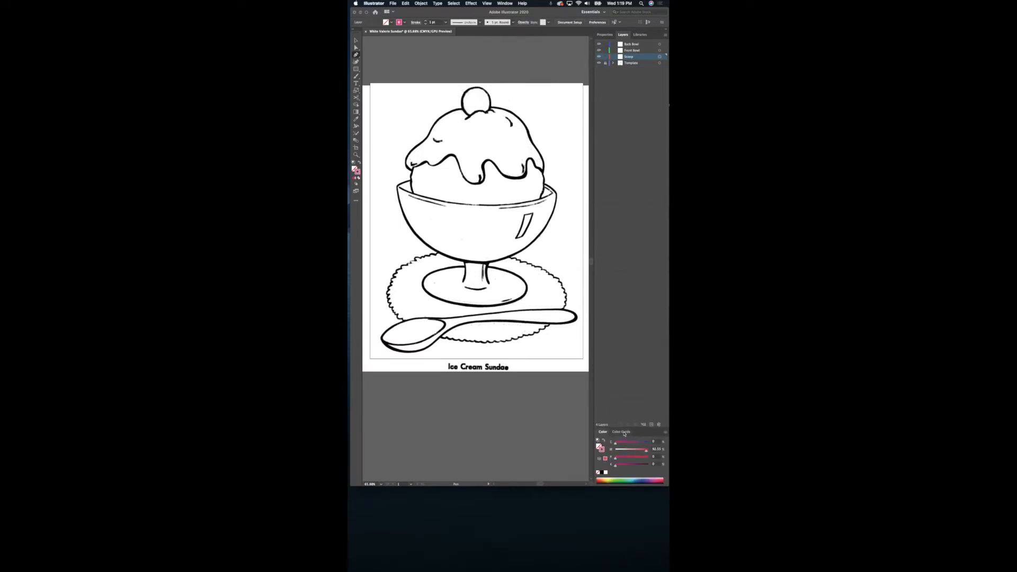
drag(630, 428, 631, 335)
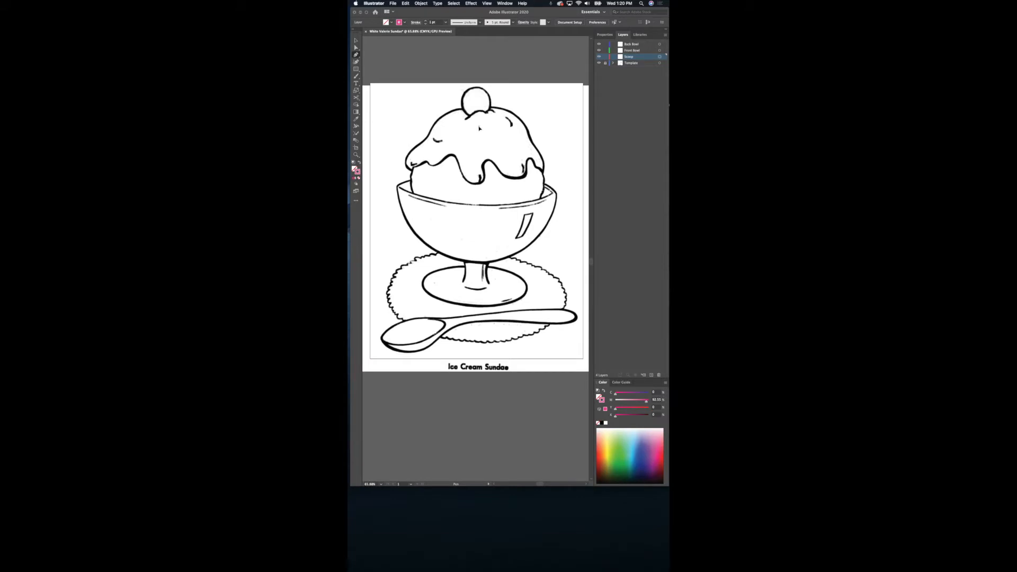
Trace the whole ice cream scoop as a closed oval path on the Scoop layer, and lock and hide that layer.
drag(480, 127, 501, 127)
drag(543, 181, 544, 225)
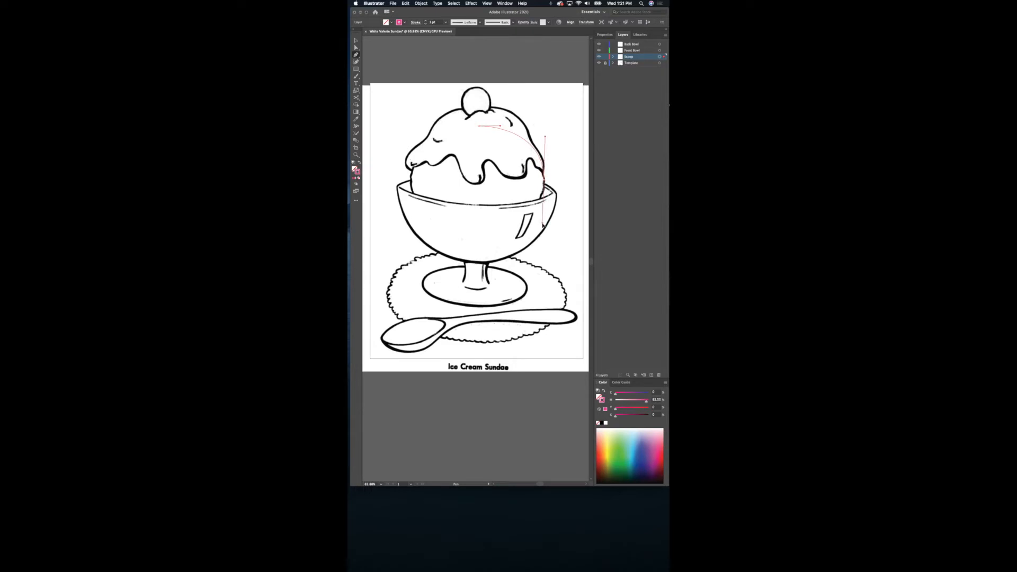
drag(545, 225, 544, 225)
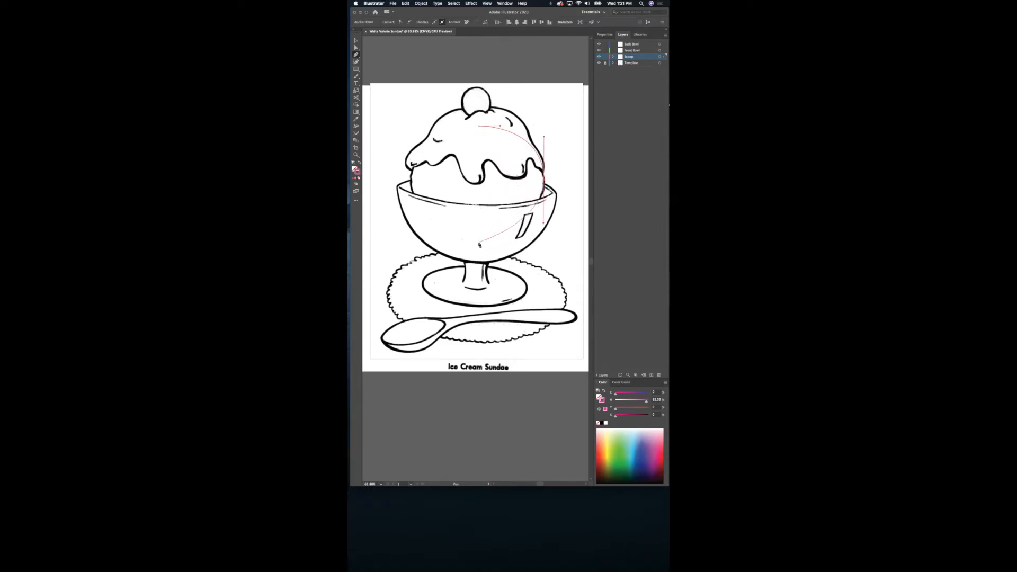
drag(480, 242, 454, 242)
drag(411, 181, 410, 139)
drag(479, 129, 511, 125)
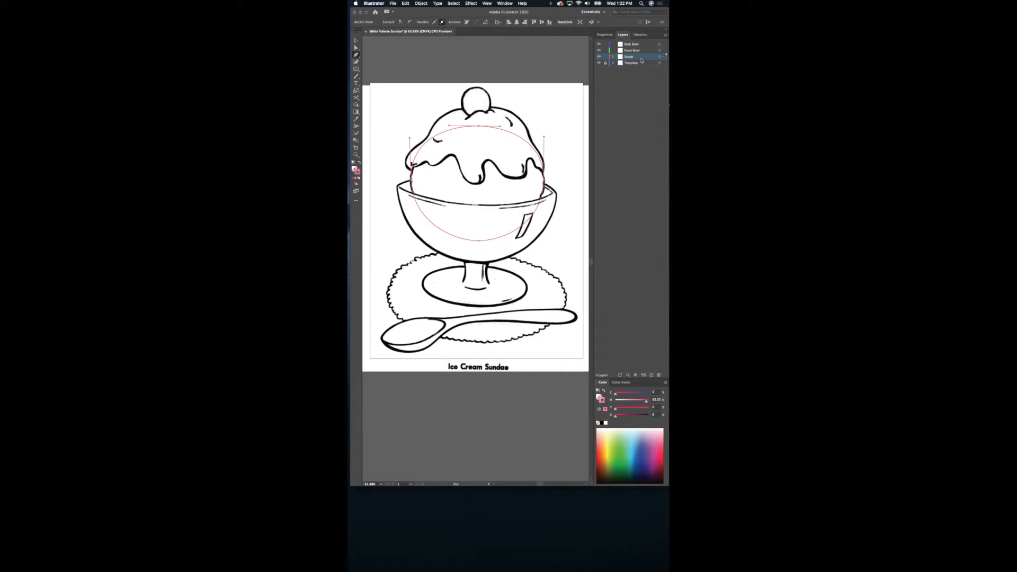
click(606, 56)
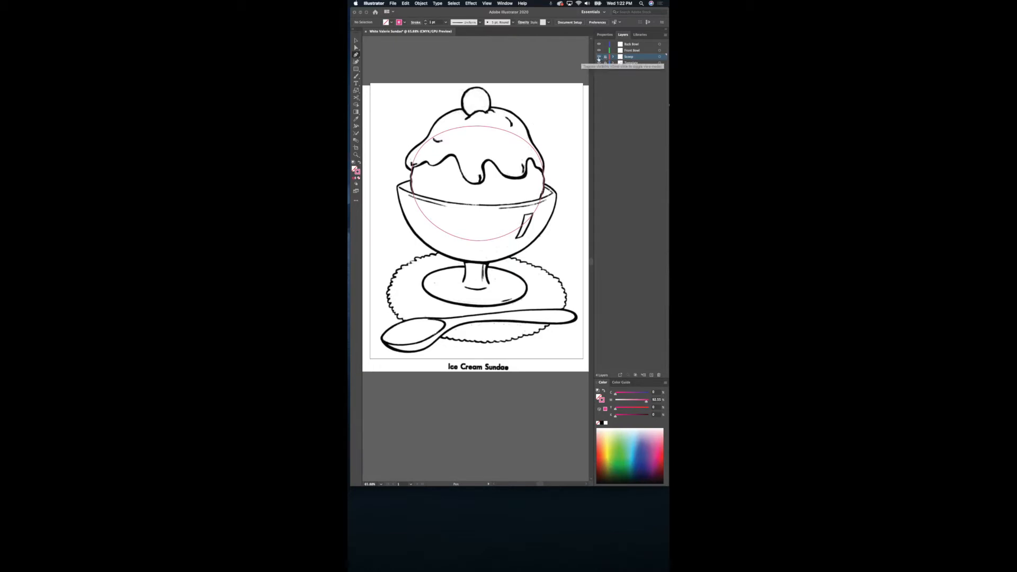
click(599, 57)
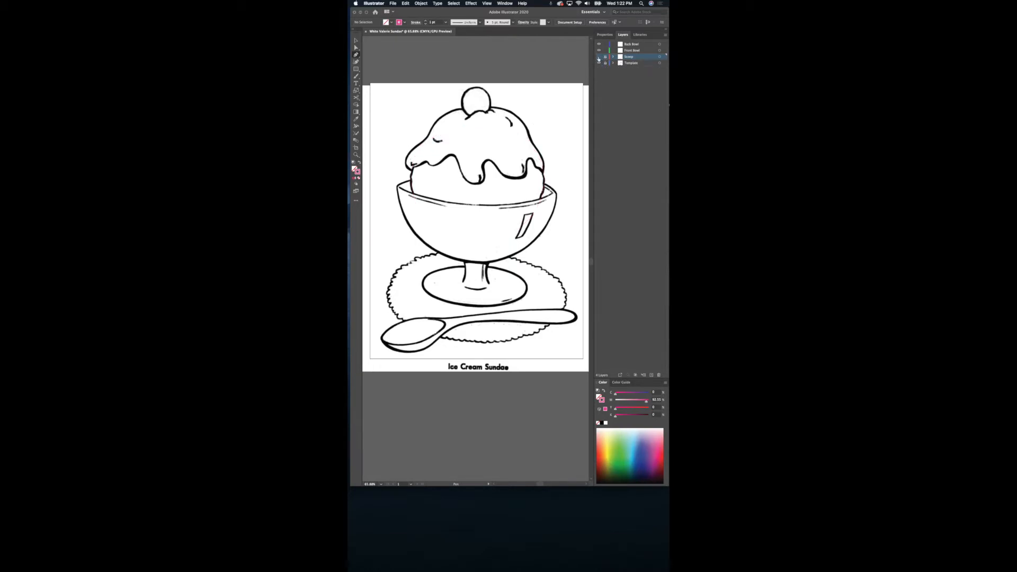
Trace the bowl with its front rim as a closed Pen path on the Front Bowl layer, and lock and hide that layer.
click(645, 50)
click(659, 51)
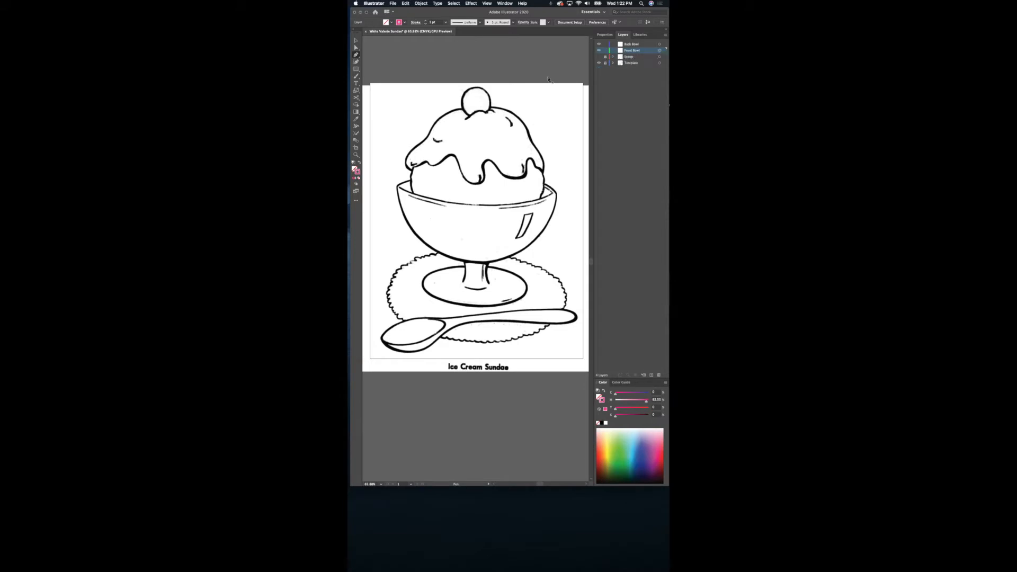
click(398, 187)
scroll(481, 211, up, 1)
drag(477, 208, 525, 207)
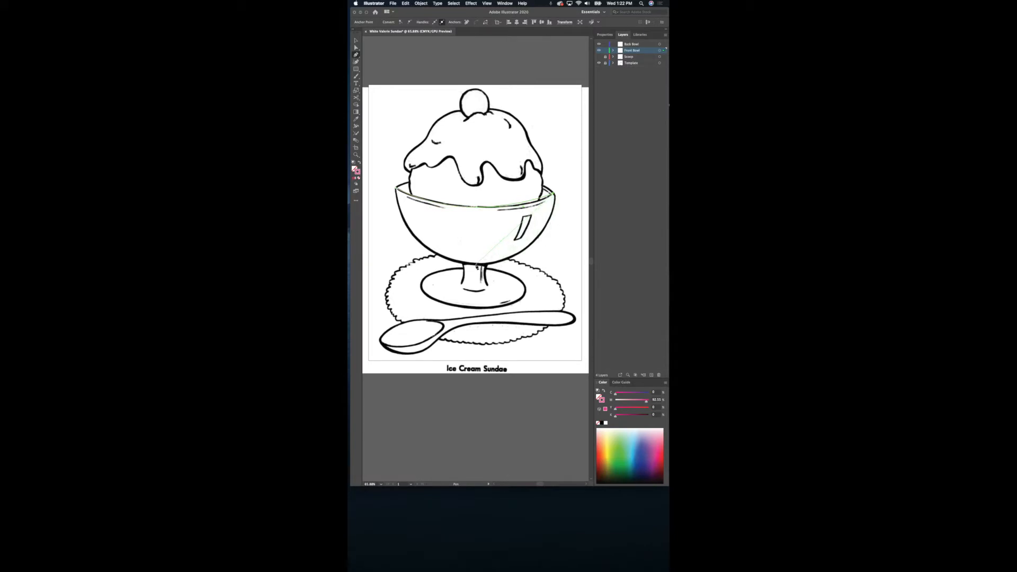
drag(475, 265, 392, 266)
click(396, 188)
click(357, 41)
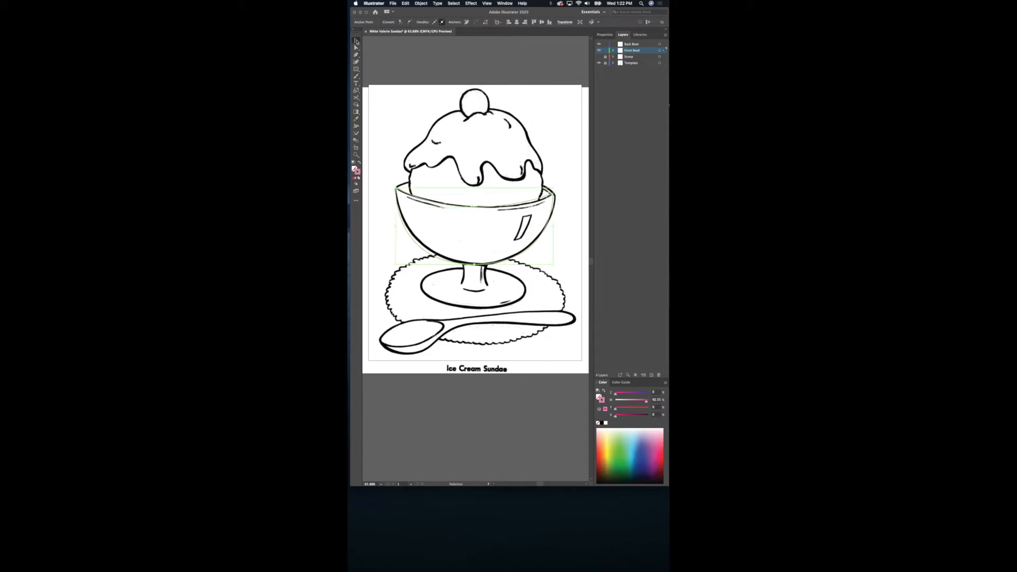
click(459, 208)
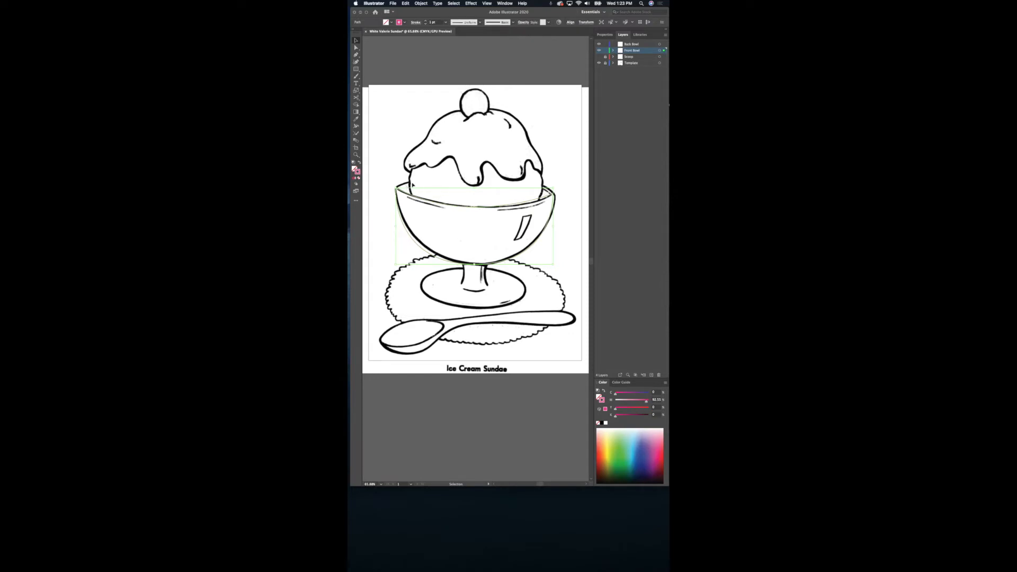
click(606, 50)
click(599, 51)
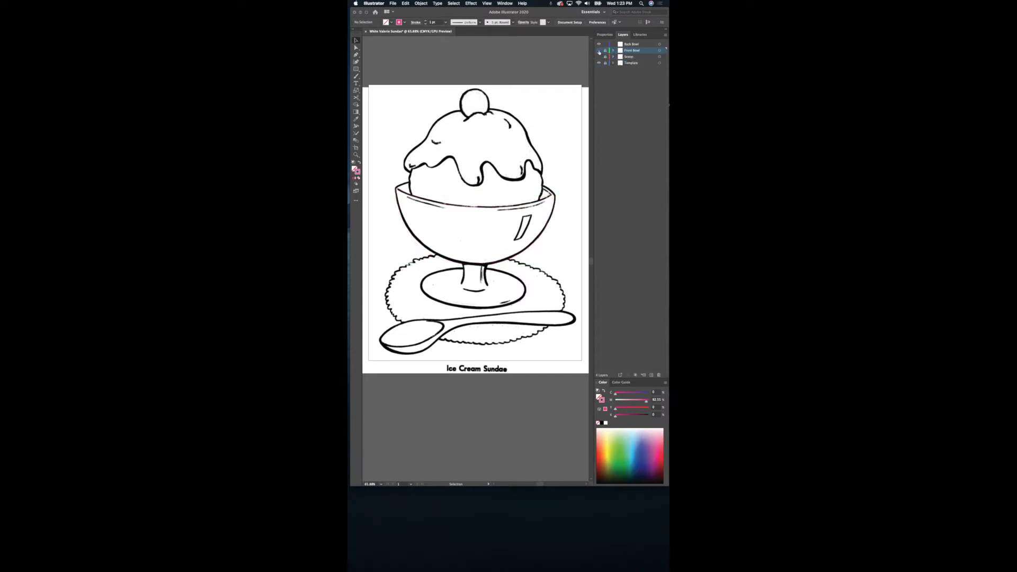
Trace the bowl with its arched back rim as a closed Pen path on the Back Bowl layer, and lock and hide that layer.
click(650, 45)
click(660, 45)
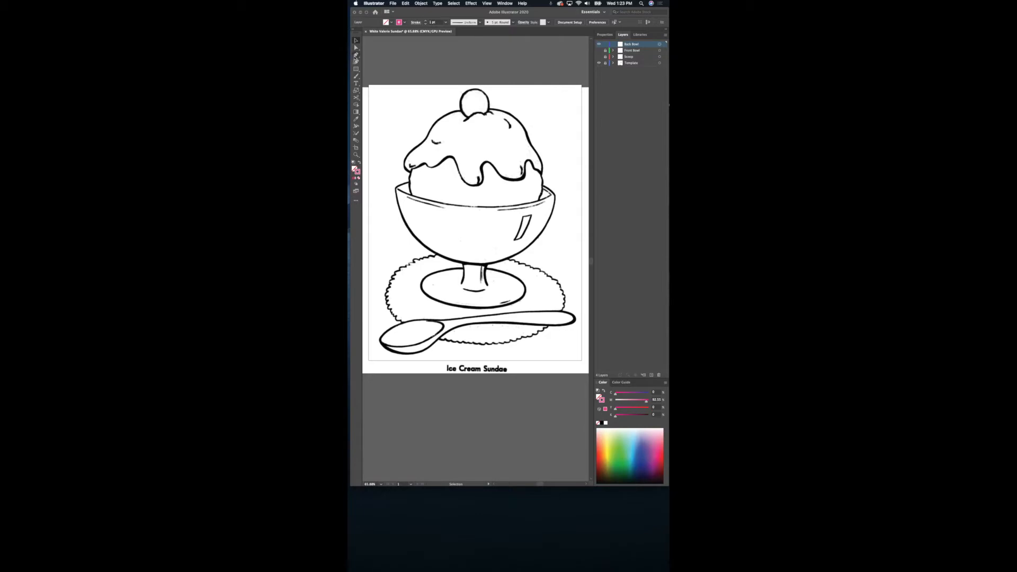
click(356, 54)
click(398, 190)
drag(477, 170, 522, 172)
click(554, 195)
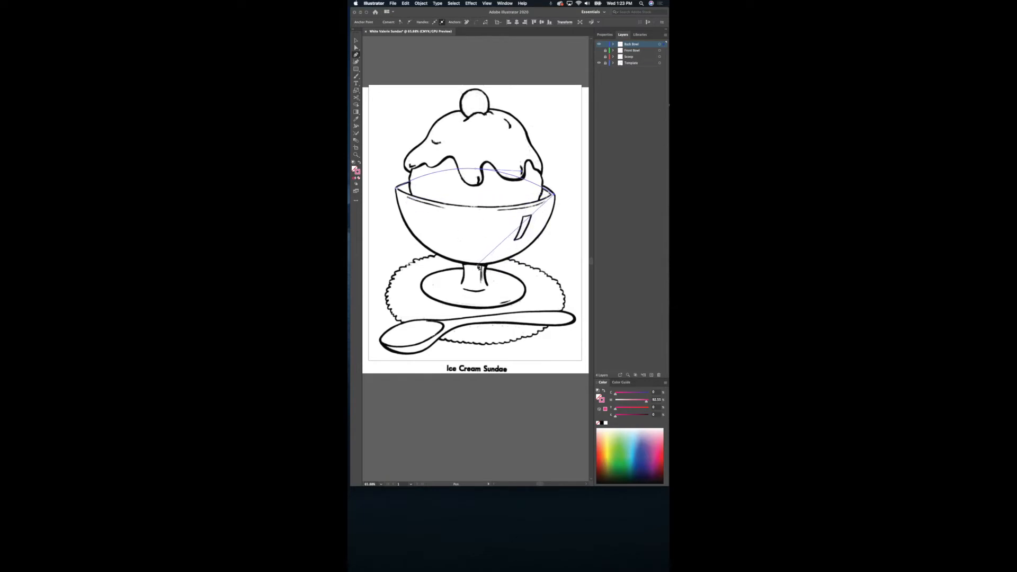
drag(478, 263, 404, 264)
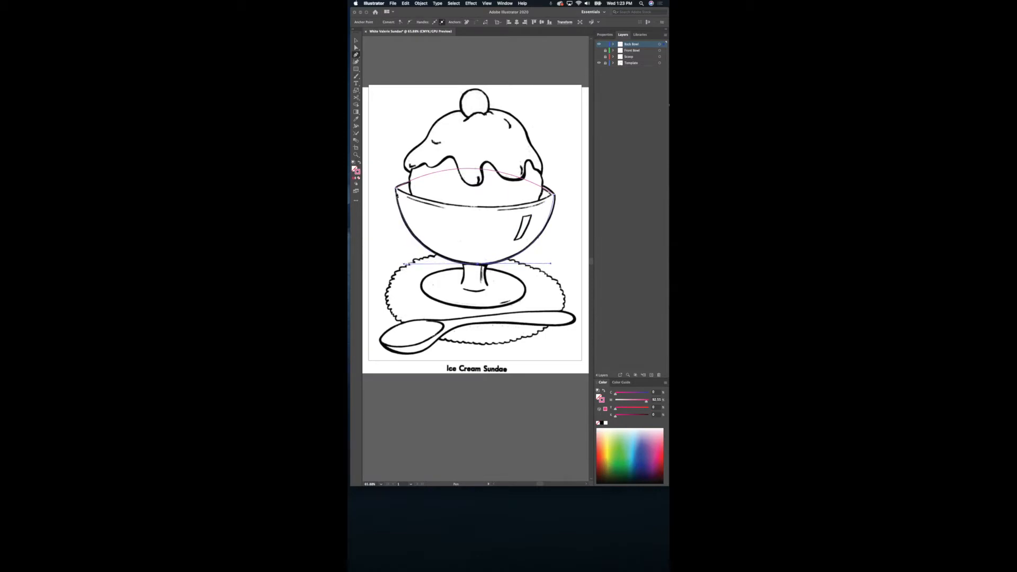
click(396, 189)
click(605, 44)
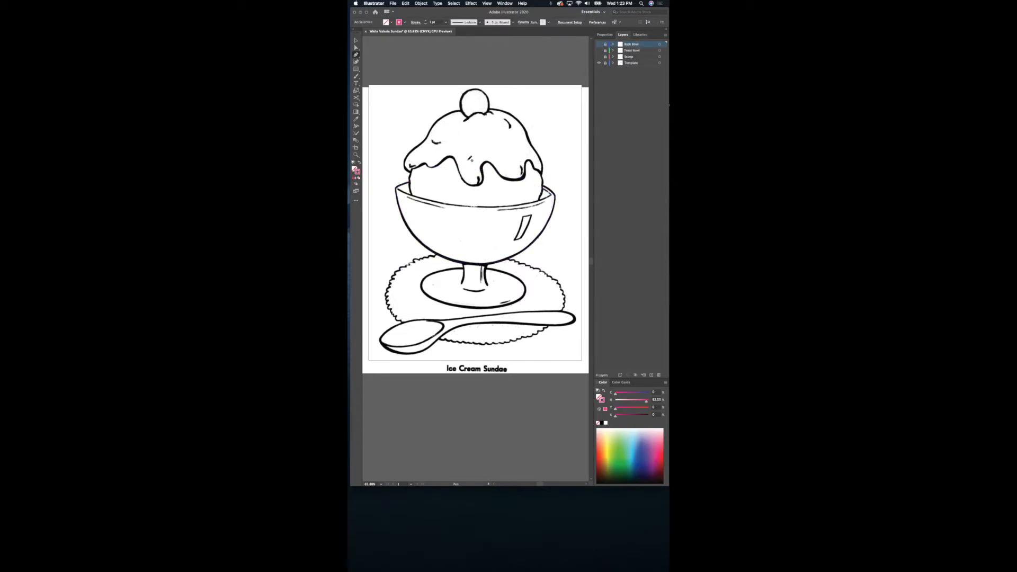
Add three new layers above Back Bowl, named Sauce, Cherry and Stem Bowl.
click(651, 374)
double_click(631, 44)
key(Return)
double_click(628, 44)
click(651, 375)
double_click(630, 44)
text(Lin)
click(651, 376)
double_click(628, 45)
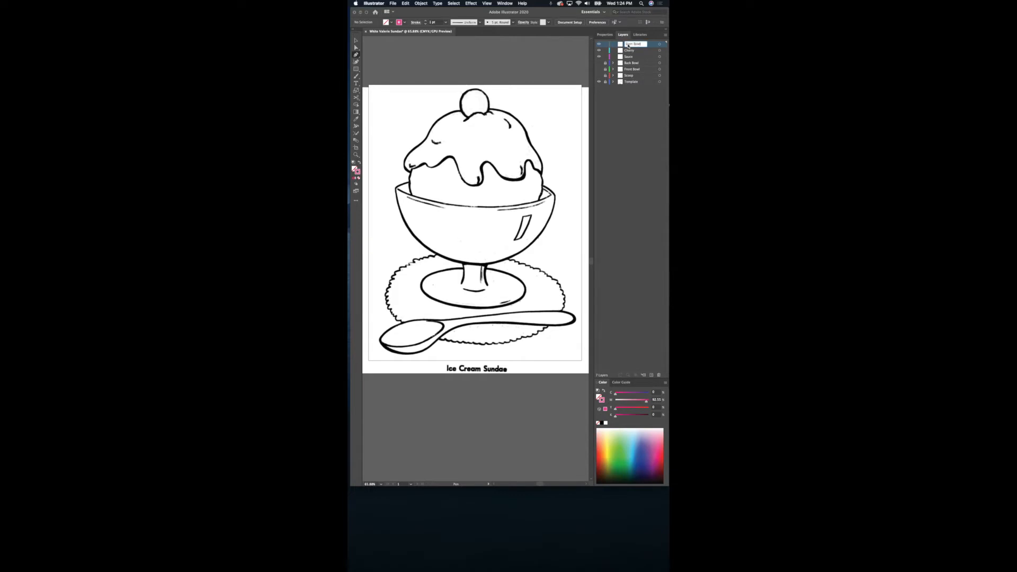
Add two more layers on top, named Base Bowl and Mat.
click(652, 375)
double_click(632, 44)
text(Fil)
click(652, 375)
double_click(632, 44)
Add two more layers above the Mat layer, named Spoon and Inside Spoon.
click(652, 375)
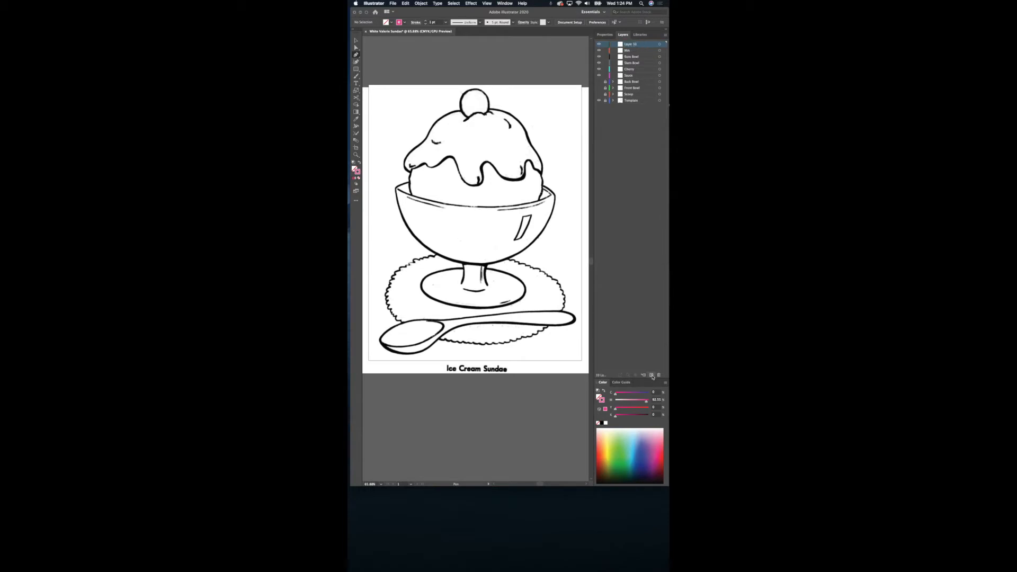
double_click(632, 44)
text(S)
key(Return)
click(652, 375)
double_click(631, 45)
text(I)
text(nside Spoon)
Trace the dripping sauce outline on top of the scoop as a closed Pen path on the Sauce layer.
click(356, 41)
key(p)
click(638, 83)
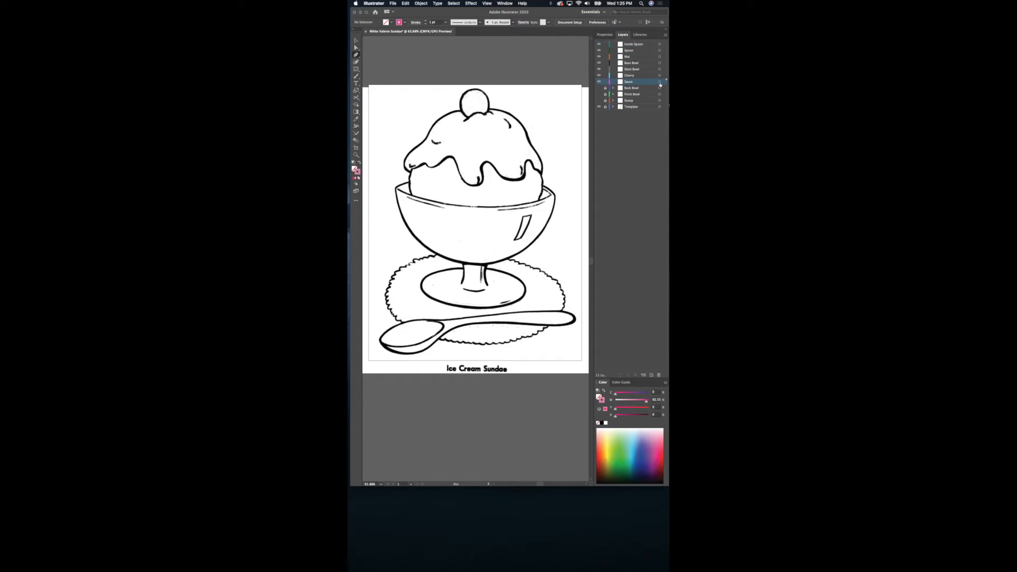
click(660, 82)
click(412, 170)
click(428, 165)
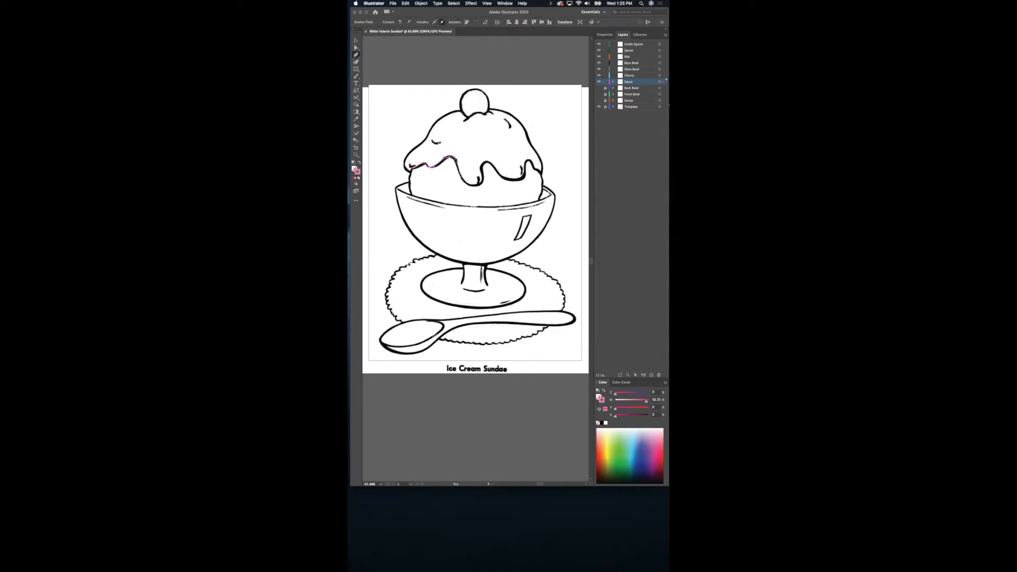
drag(473, 186, 527, 180)
drag(529, 162, 539, 169)
drag(532, 147, 519, 134)
drag(527, 133, 524, 129)
drag(482, 109, 423, 144)
drag(405, 160, 403, 168)
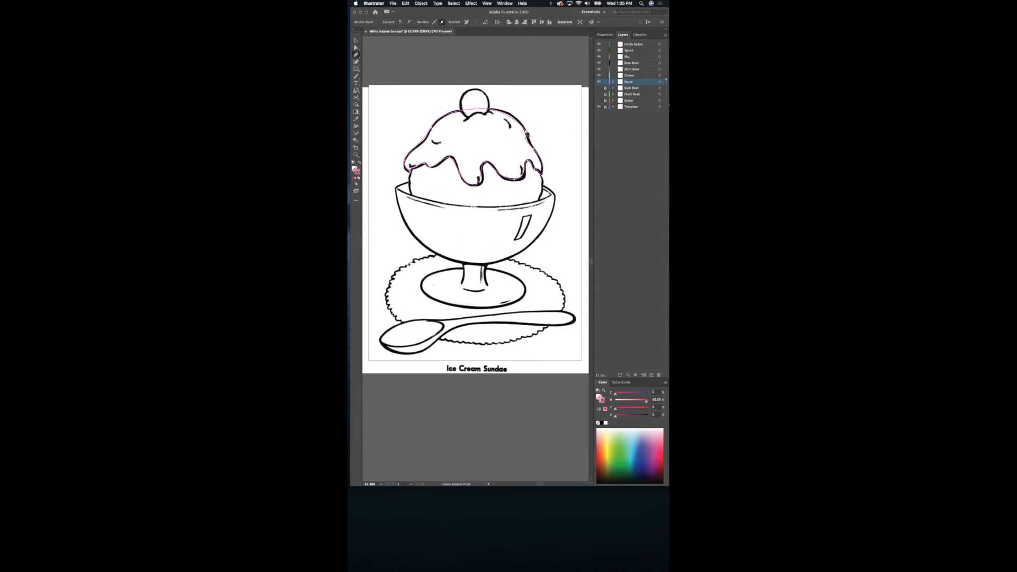
Adjust the curve handles on the right side of the sauce path to smooth its kink along the drawn outline.
scroll(528, 136, up, 6)
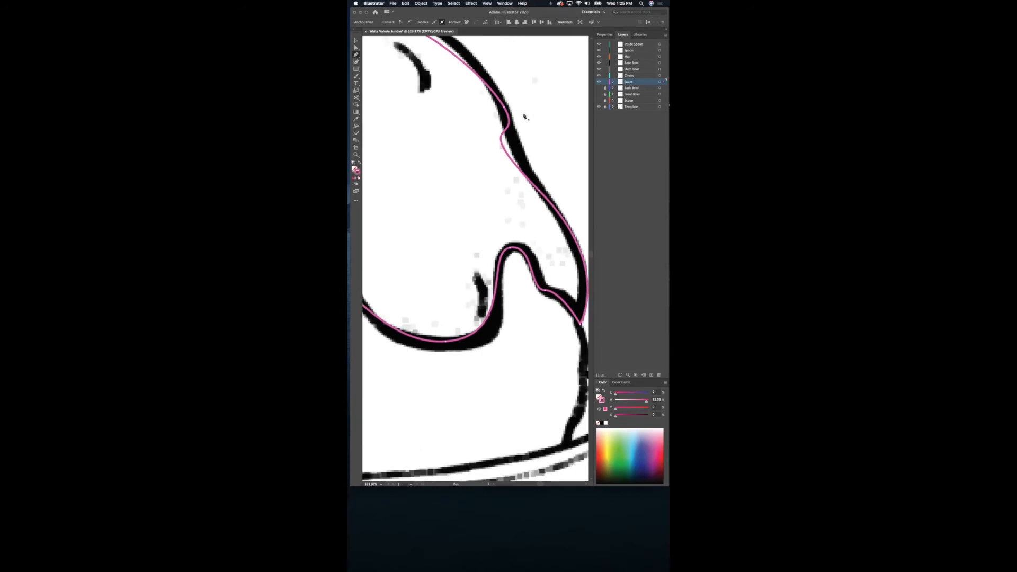
scroll(525, 117, right, 2)
scroll(525, 117, down, 1)
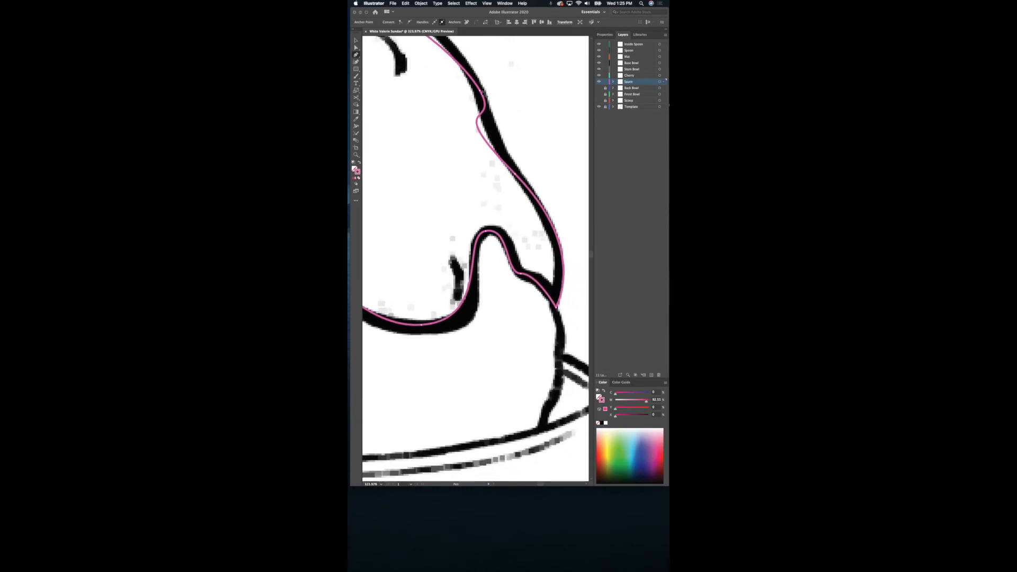
key(alt)
mouse_move(481, 93)
mouse_down()
mouse_move(502, 127)
mouse_move(492, 110)
mouse_move(501, 151)
mouse_move(489, 145)
mouse_up()
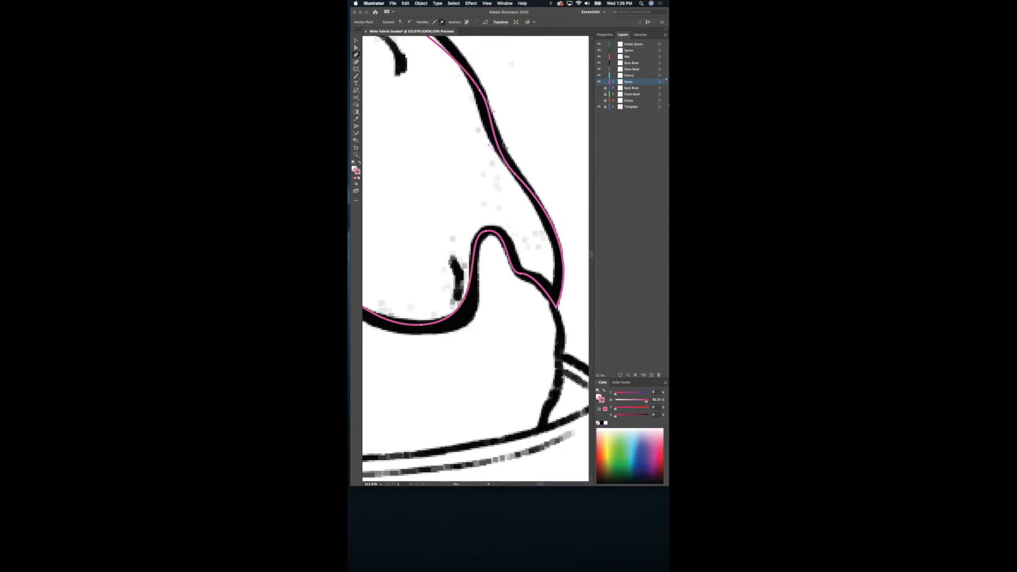
Deselect the sauce path, lock and hide the Sauce layer, and make the Cherry layer active.
scroll(498, 144, down, 10)
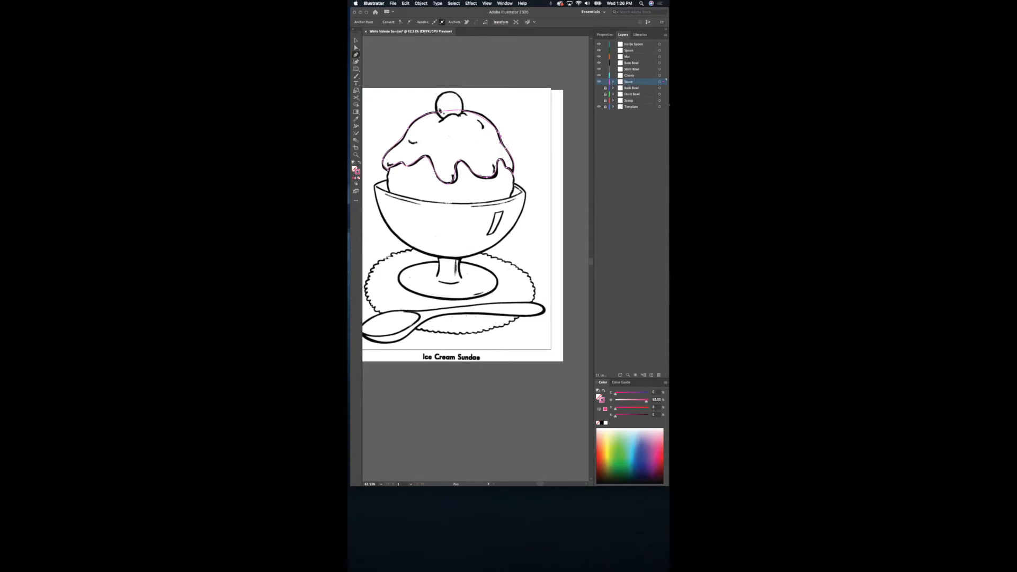
key(super+shift+a)
click(648, 76)
click(599, 82)
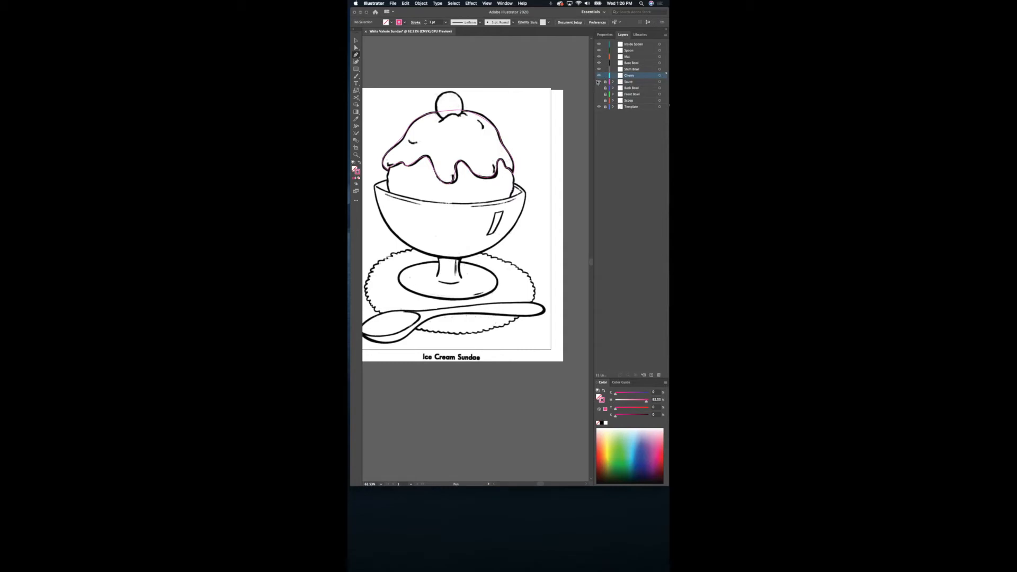
Trace the cherry as a closed Pen path on the Cherry layer, and lock and hide that layer.
click(660, 77)
click(449, 92)
click(463, 110)
click(448, 119)
click(435, 106)
click(450, 93)
click(605, 76)
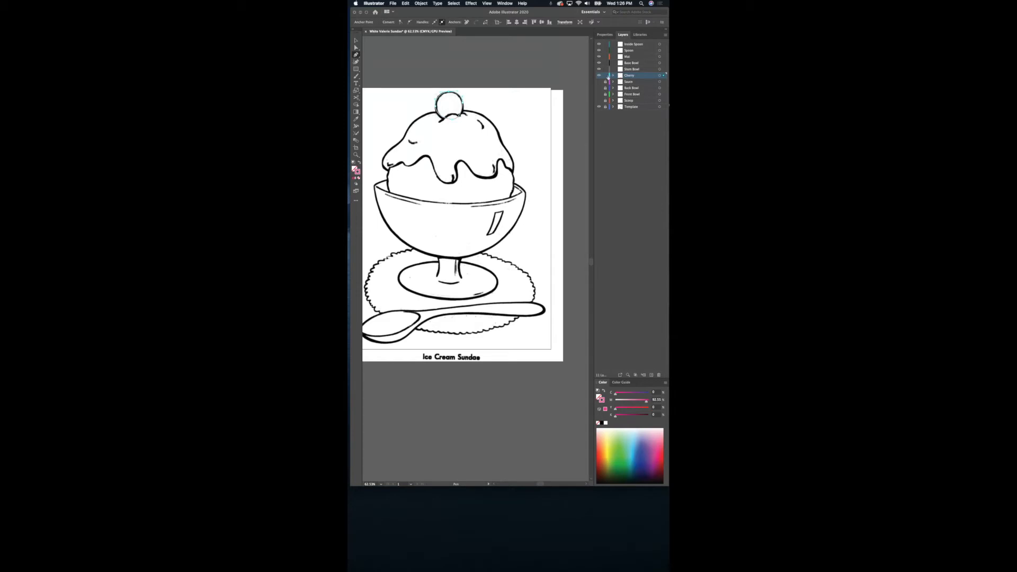
Trace the bowl's stem as a closed Pen path on the Stem Bowl layer, and lock and hide that layer.
click(641, 70)
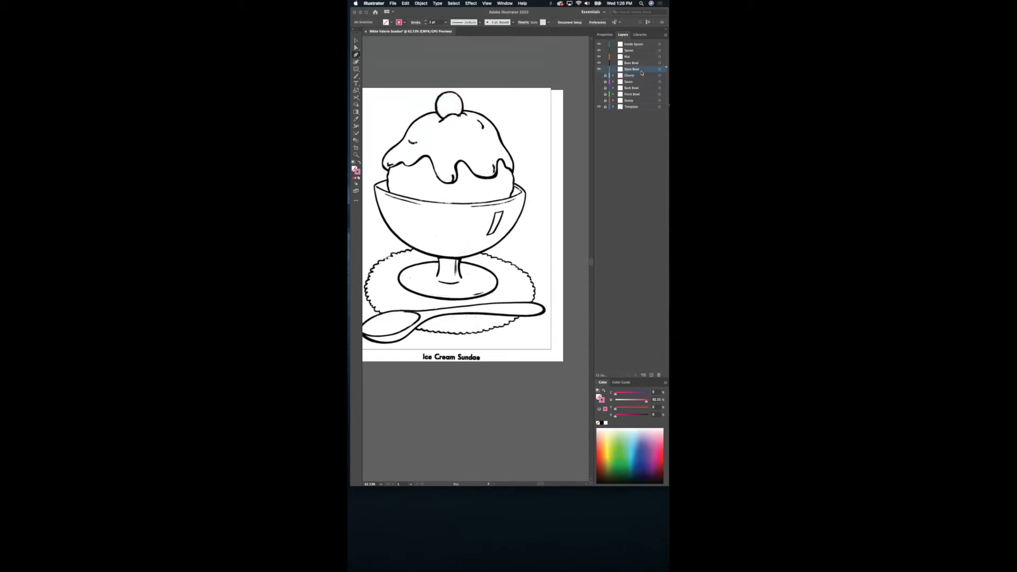
click(660, 69)
click(443, 274)
click(435, 284)
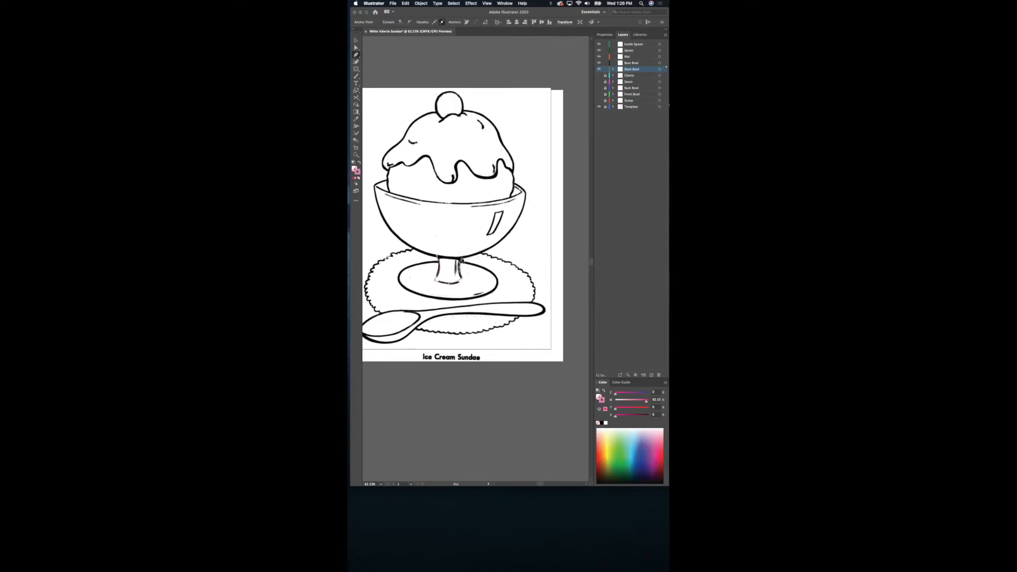
click(461, 258)
drag(437, 257, 425, 254)
click(605, 68)
click(600, 69)
Trace the oval foot of the bowl as a closed Pen path on the Base Bowl layer, and lock and hide that layer.
click(651, 63)
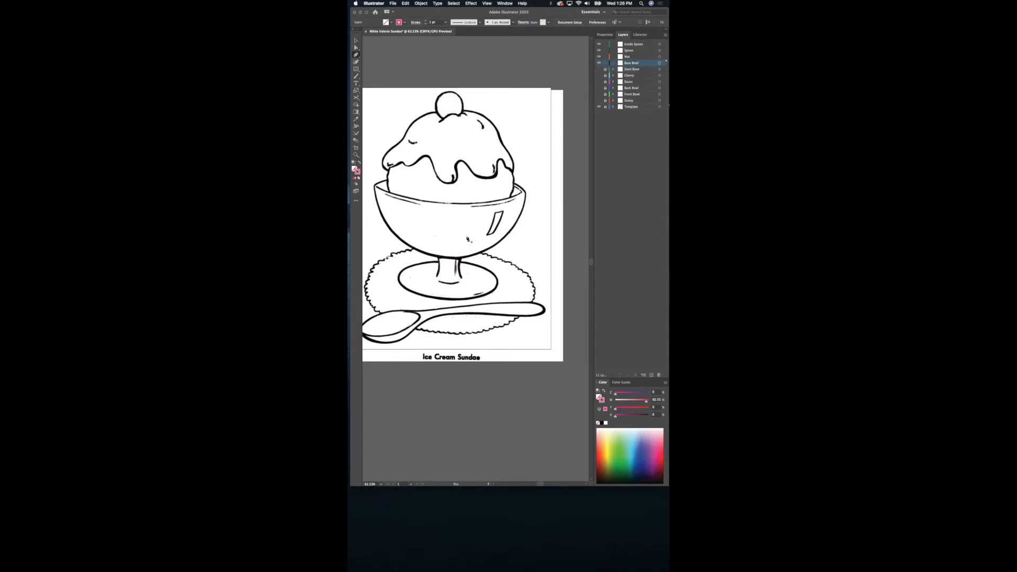
drag(448, 262, 399, 260)
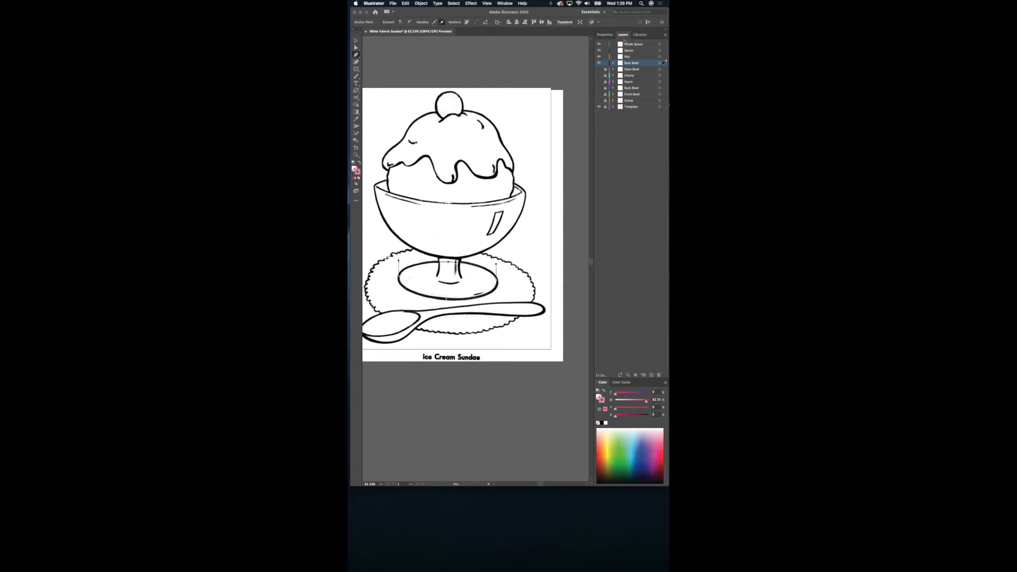
click(606, 62)
Start the mat outline on the Mat layer, tracing the scallops along its upper right edge with the Pen tool.
click(643, 57)
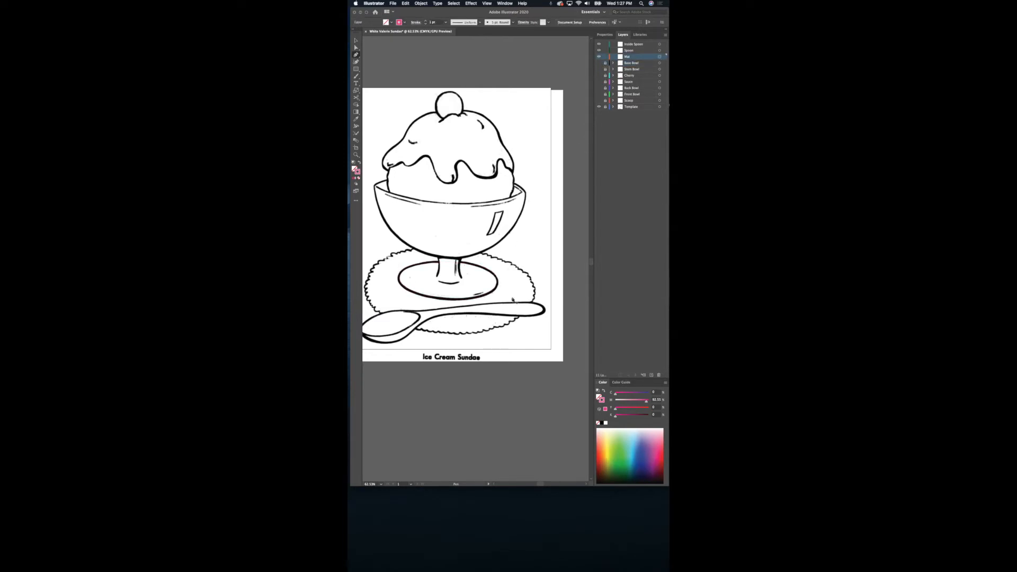
scroll(510, 285, up, 5)
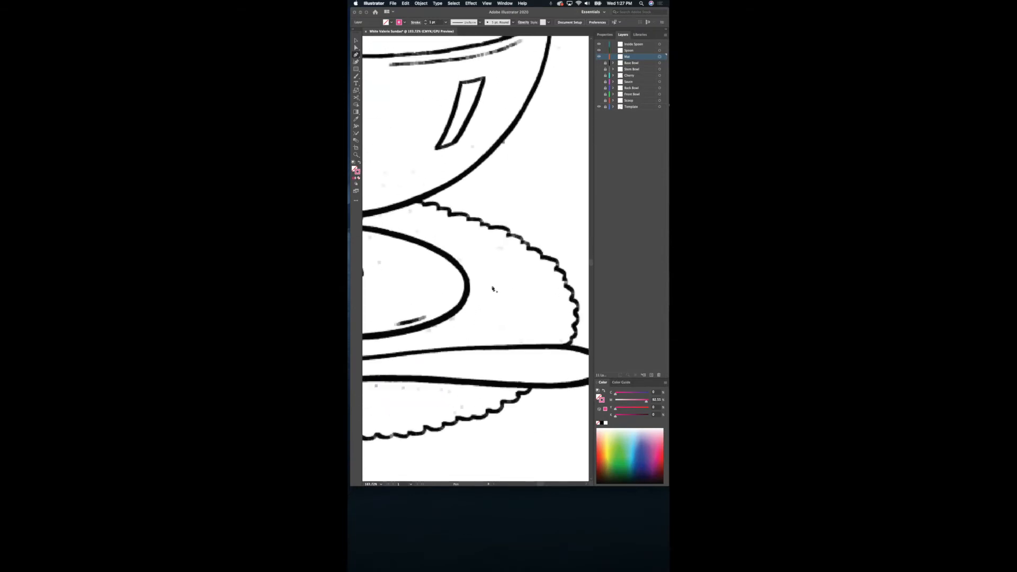
scroll(493, 289, up, 3)
scroll(493, 289, right, 1)
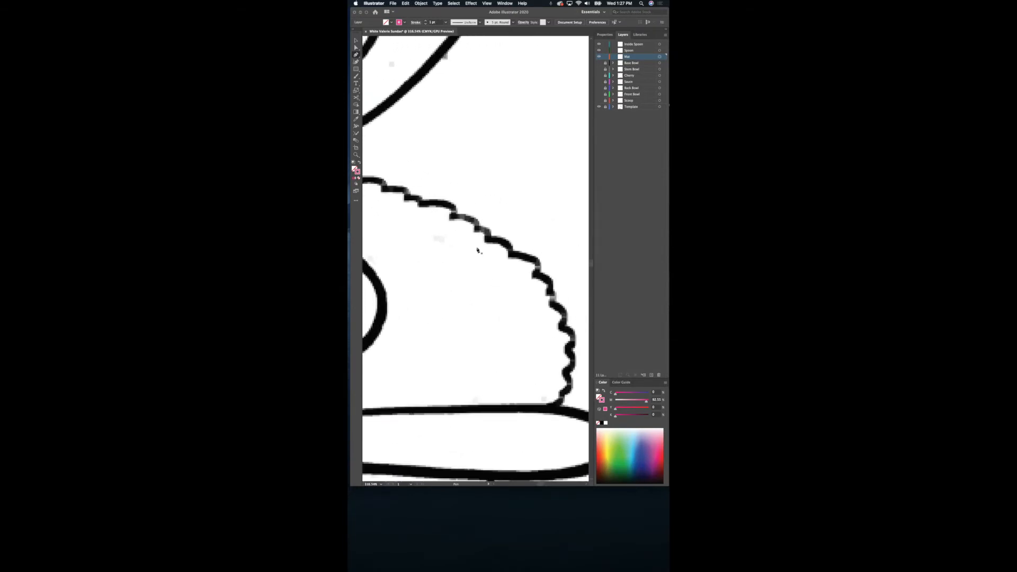
click(422, 206)
drag(451, 218, 443, 249)
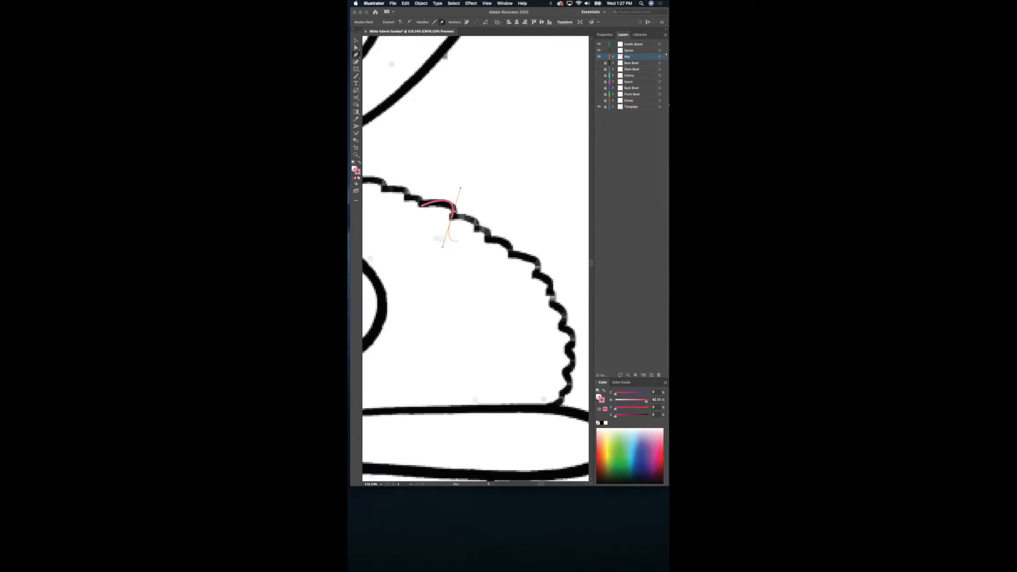
click(452, 218)
drag(477, 228, 472, 253)
drag(487, 238, 506, 274)
drag(537, 276, 526, 311)
key(alt)
drag(524, 310, 560, 247)
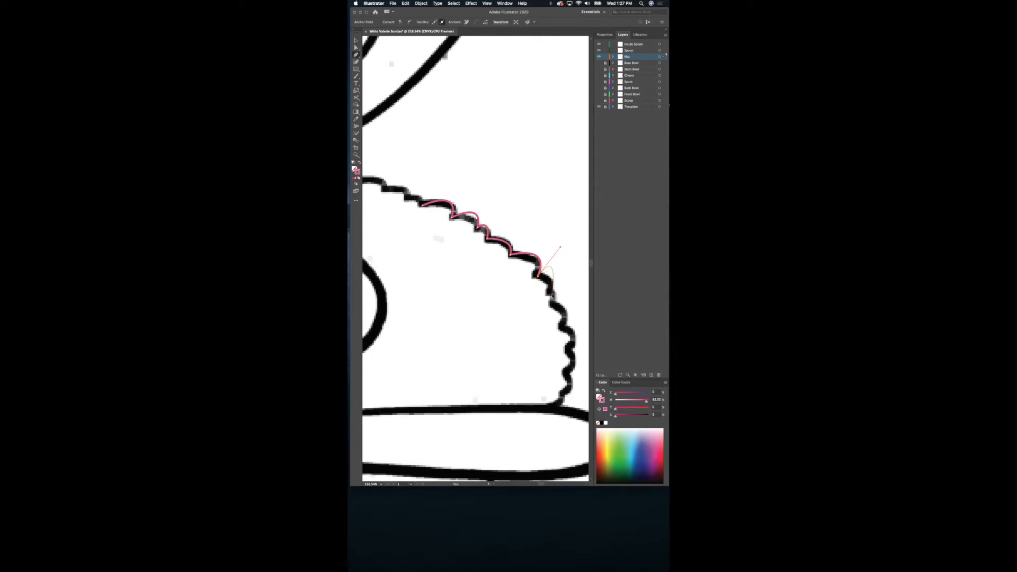
Continue the mat path scallop by scallop down the right edge to the spoon handle.
click(553, 296)
key(super+z)
click(552, 302)
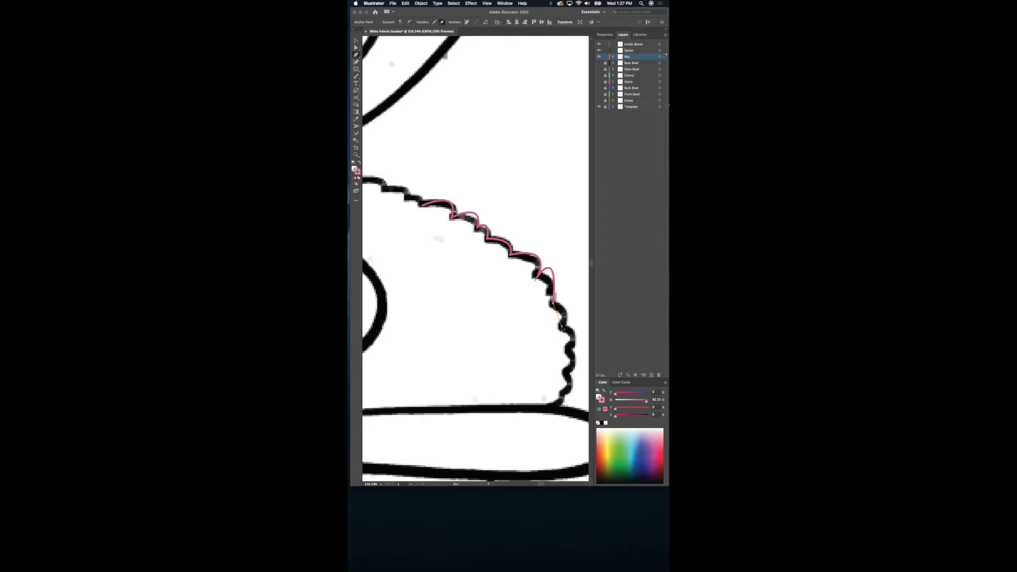
drag(561, 326, 540, 346)
key(alt)
drag(540, 347, 561, 326)
click(566, 349)
drag(570, 372, 556, 374)
drag(563, 393, 544, 387)
click(563, 394)
Extend the mat path across the spoon handle and along the scallops of the lower right edge.
scroll(563, 396, down, 3)
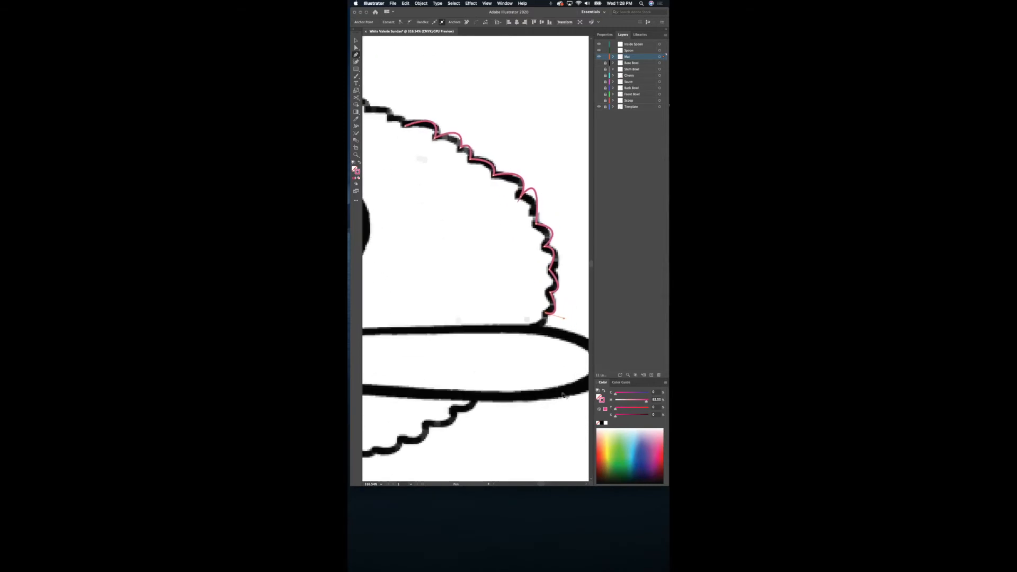
scroll(531, 317, down, 2)
scroll(531, 317, down, 3)
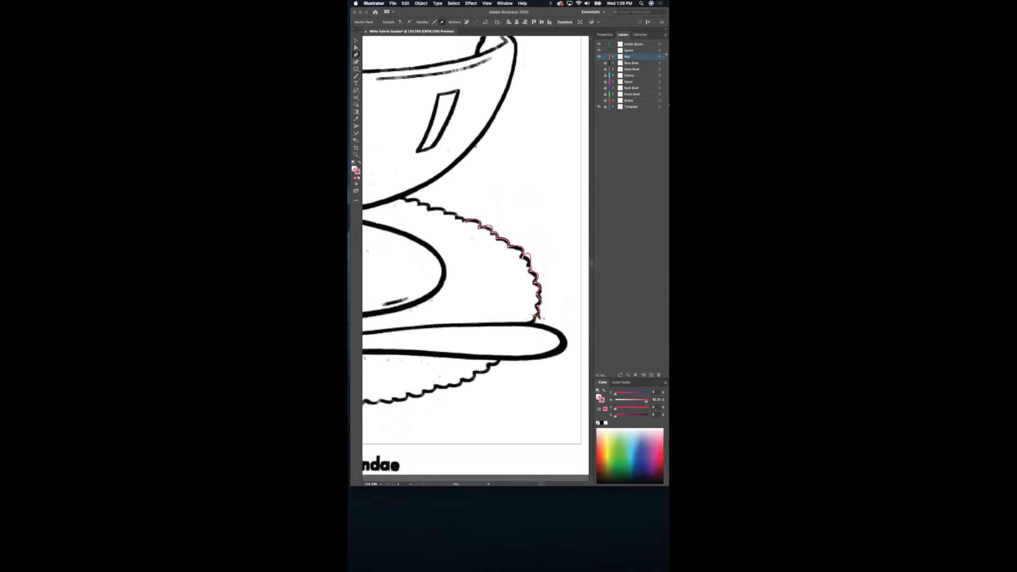
drag(528, 330, 500, 350)
drag(500, 361, 453, 378)
click(500, 360)
click(474, 373)
click(462, 382)
drag(449, 386, 439, 377)
Continue tracing the mat's scallops leftward along the right half of its bottom edge.
scroll(450, 388, down, 3)
scroll(450, 387, left, 3)
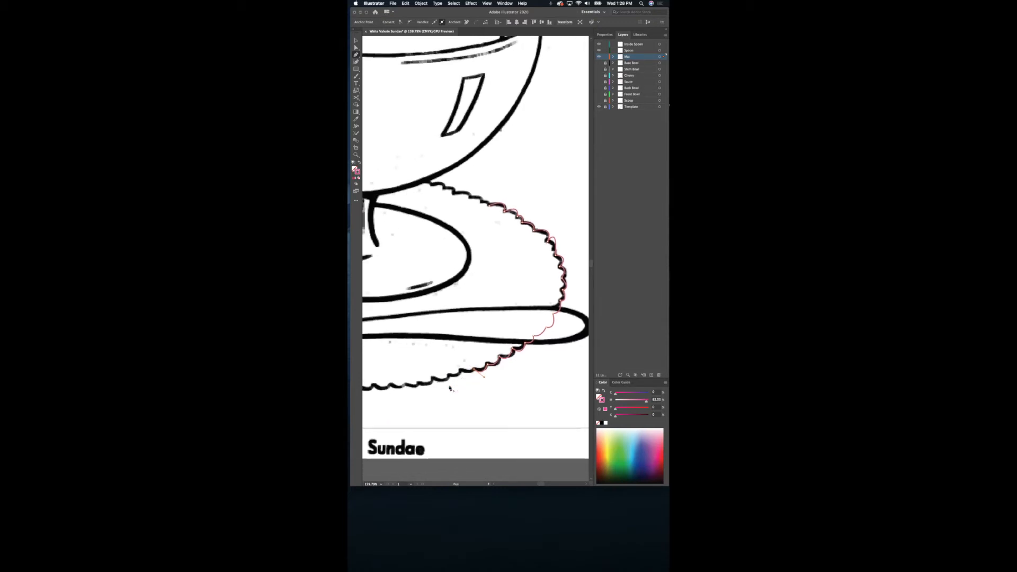
drag(481, 346, 475, 336)
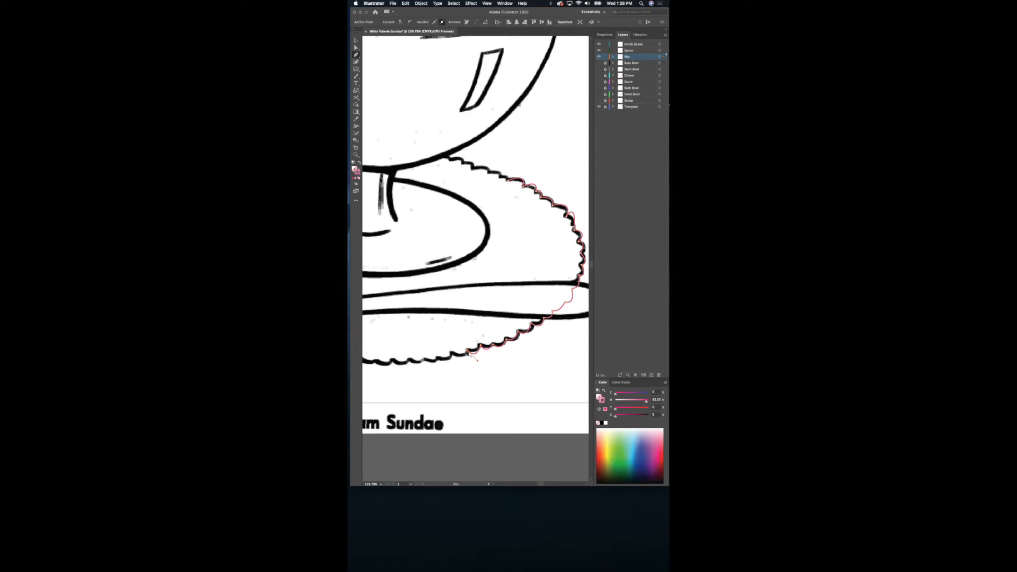
drag(427, 361, 387, 347)
click(425, 360)
click(409, 358)
click(393, 358)
Trace the remaining scallops of the mat's bottom edge leftward to the spoon's neck.
scroll(394, 361, down, 2)
scroll(394, 361, left, 3)
scroll(394, 361, down, 1)
scroll(395, 361, left, 2)
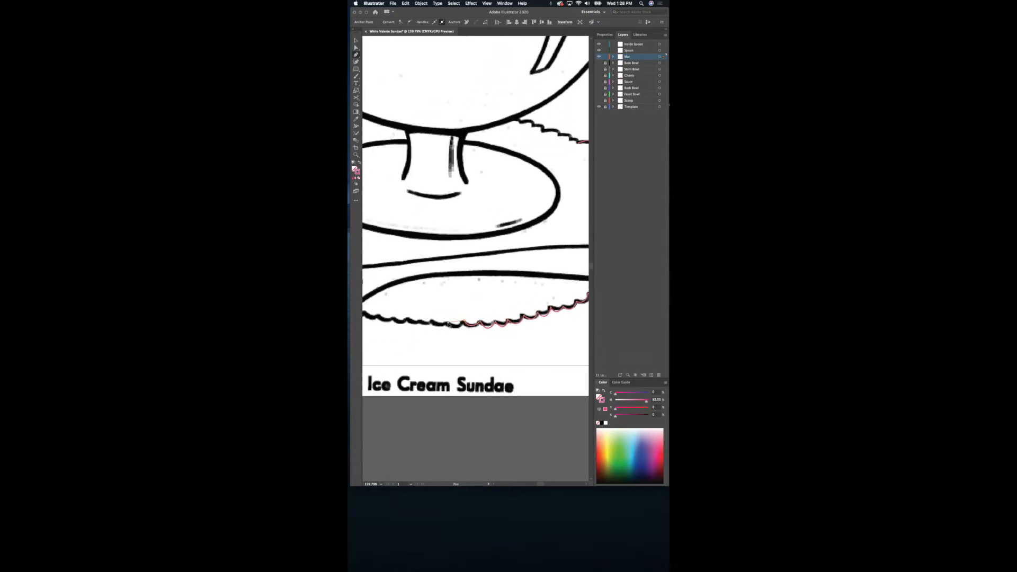
drag(419, 320, 378, 305)
click(419, 321)
click(406, 319)
click(392, 319)
click(379, 316)
scroll(378, 318, left, 4)
drag(453, 314, 438, 300)
click(454, 313)
click(439, 311)
Carry the mat path across the spoon's bowl with improvised scallops up to the mat's lower left edge.
scroll(438, 313, left, 4)
scroll(439, 313, down, 1)
drag(502, 298, 457, 127)
click(502, 300)
click(487, 293)
click(470, 290)
click(458, 282)
click(445, 273)
click(438, 266)
click(431, 255)
key(super+z)
click(430, 255)
Trace the mat's scallops up the entire left edge, curving toward its upper left part.
click(422, 245)
click(414, 241)
click(408, 236)
click(409, 227)
click(404, 217)
click(400, 206)
click(400, 196)
click(401, 184)
click(406, 173)
click(407, 166)
click(416, 154)
click(418, 144)
click(429, 135)
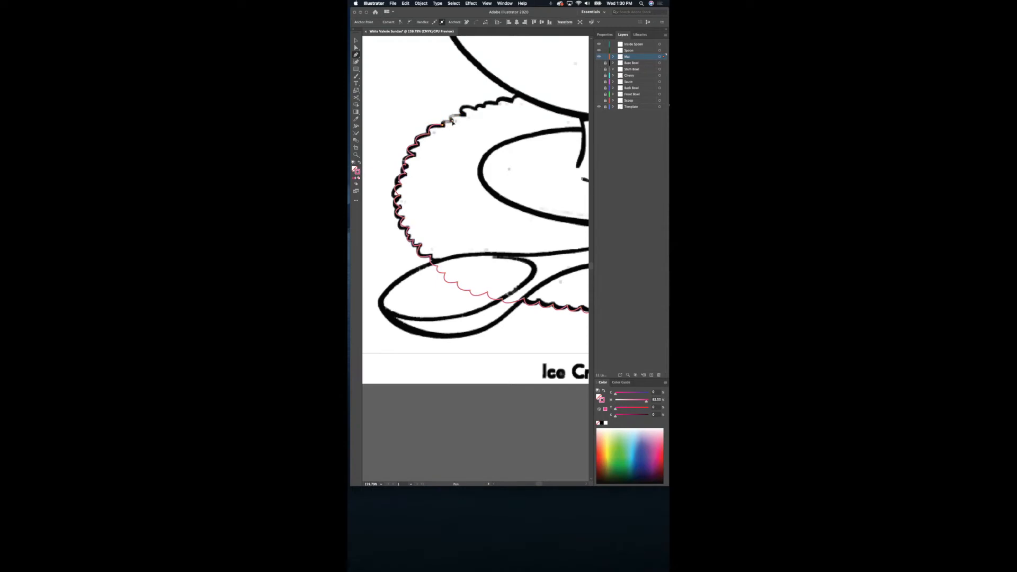
Trace the small scallops along the mat's upper left edge toward the ice cream bowl.
scroll(466, 128, up, 5)
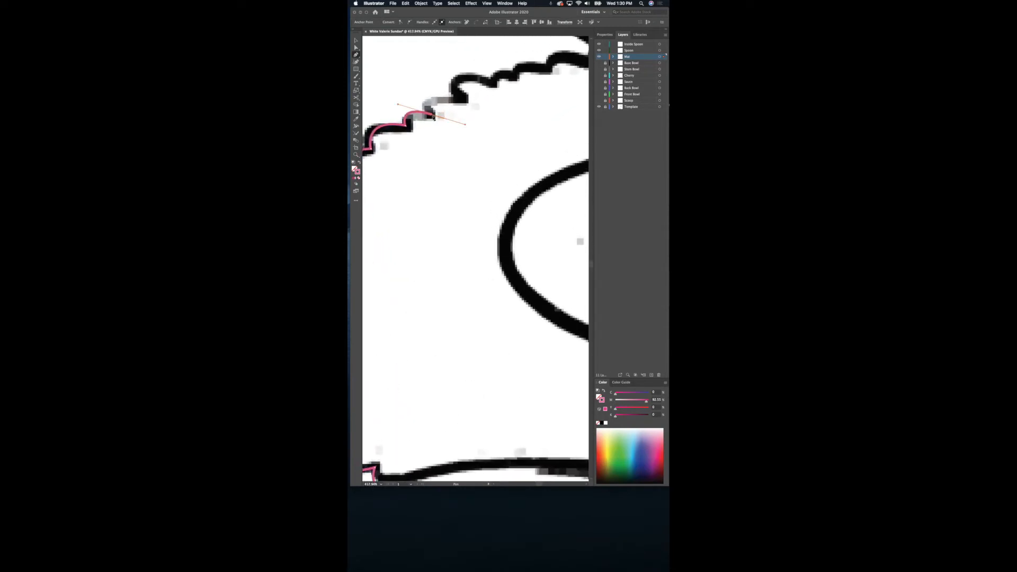
drag(465, 98, 498, 108)
alt+click(465, 98)
key(super+z)
click(466, 99)
drag(493, 83, 536, 105)
click(493, 84)
key(super+z)
drag(514, 78, 536, 99)
click(517, 80)
drag(549, 70, 569, 90)
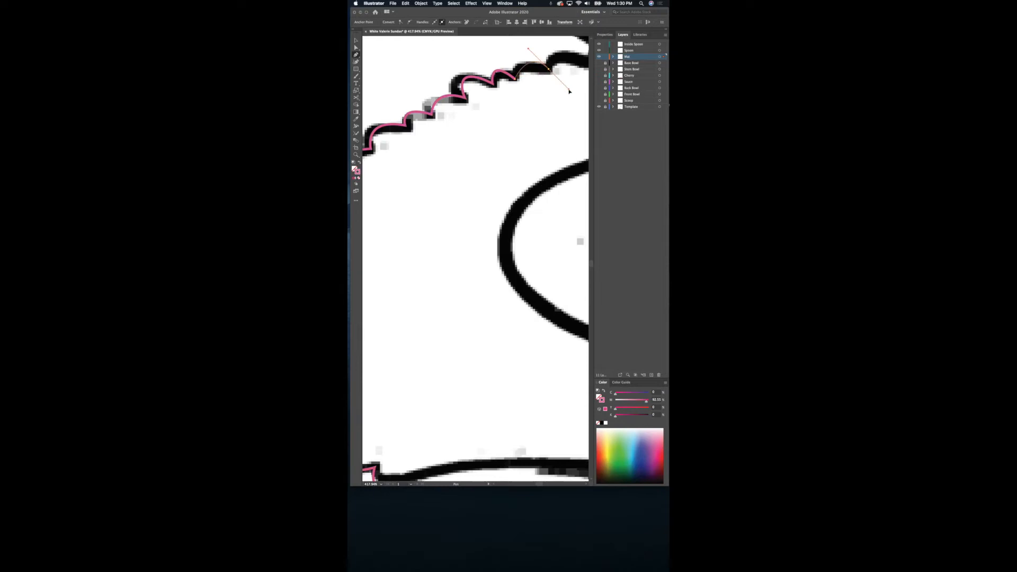
Trace the last upper left scallops, continue the path behind the bowl with improvised scallops, and close the mat outline.
scroll(570, 92, down, 5)
scroll(570, 91, right, 5)
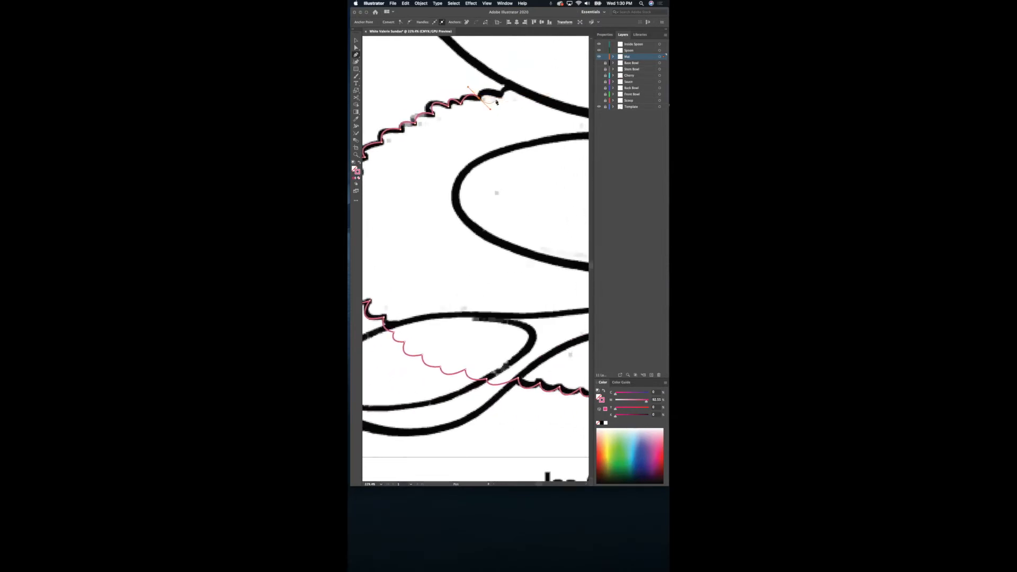
drag(502, 94, 525, 95)
scroll(515, 86, down, 6)
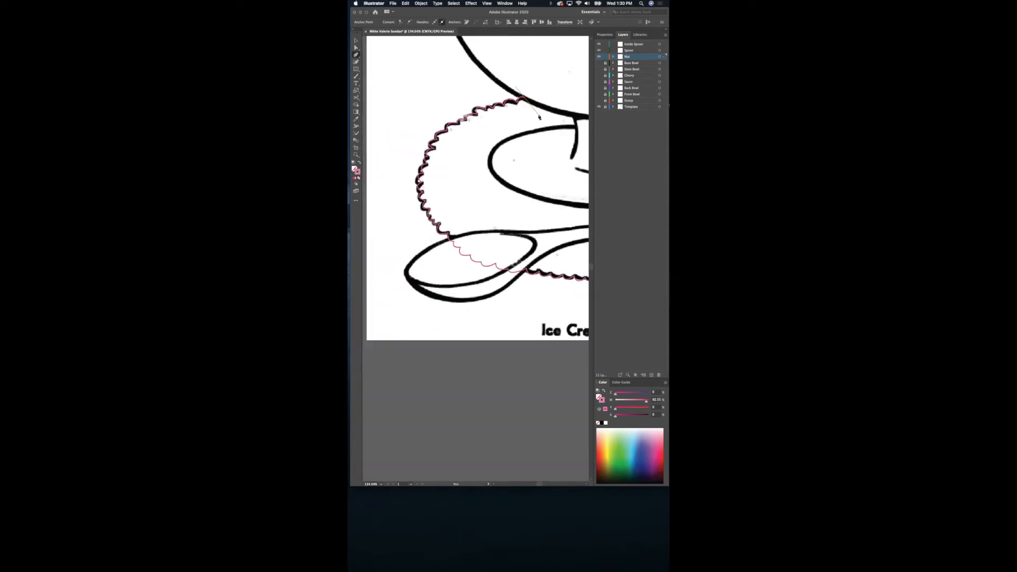
scroll(561, 120, up, 2)
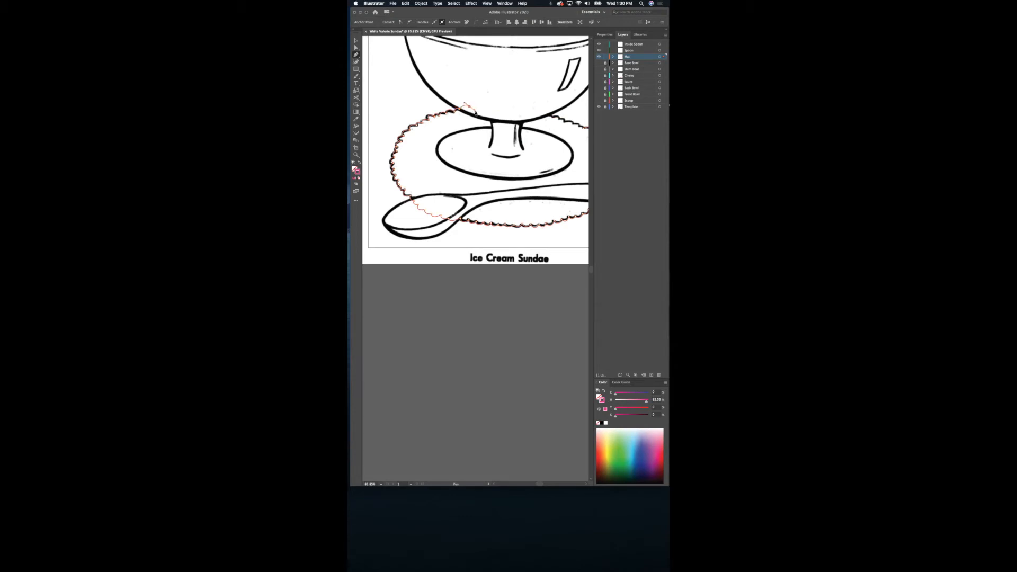
drag(478, 100, 490, 112)
drag(503, 106, 580, 133)
scroll(548, 139, down, 5)
scroll(549, 139, right, 3)
scroll(548, 138, up, 2)
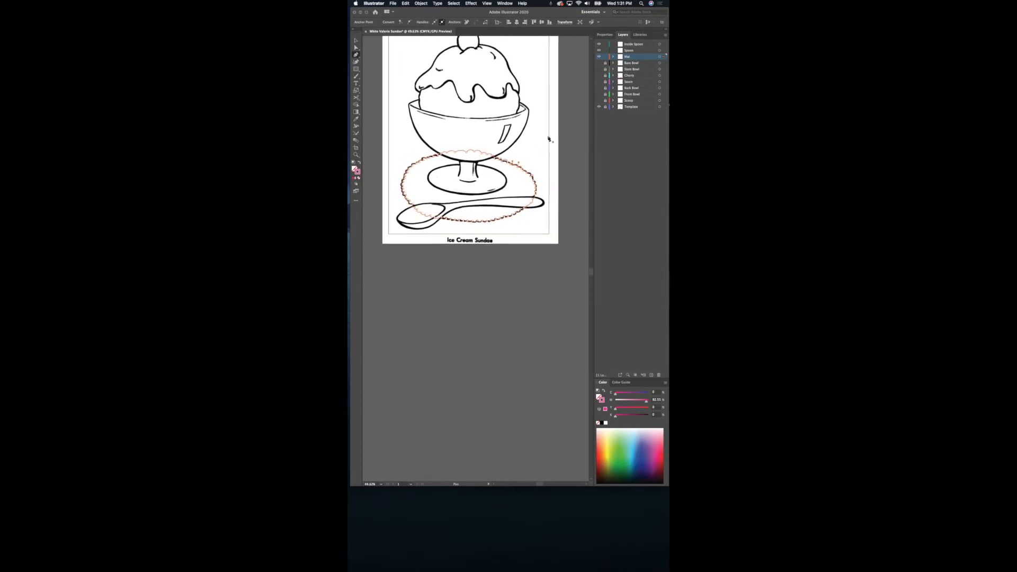
Try to reshape the bulging scallop on the mat's upper right edge by pulling new handles from its anchor point.
scroll(543, 154, up, 10)
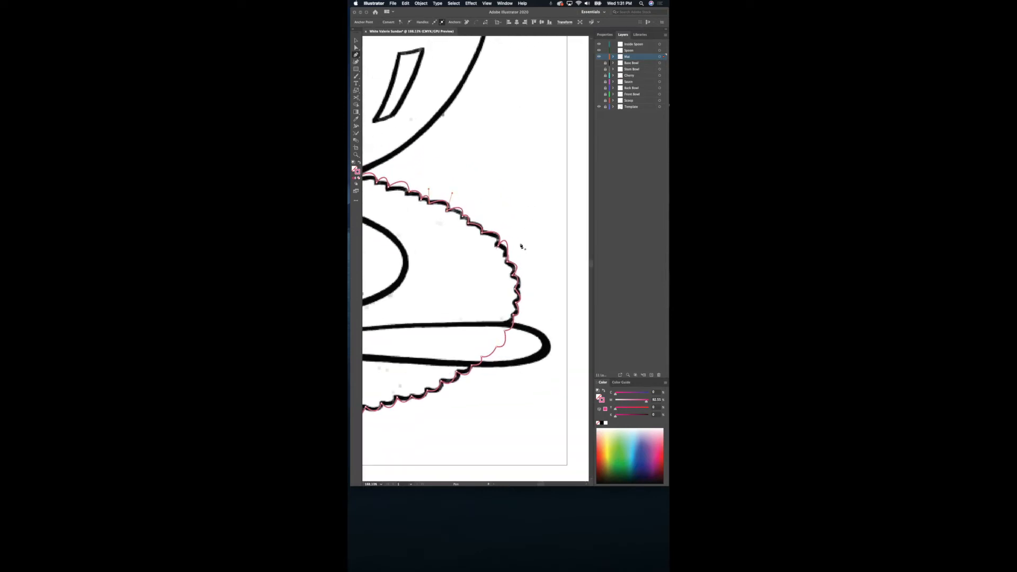
scroll(522, 246, up, 10)
key(alt)
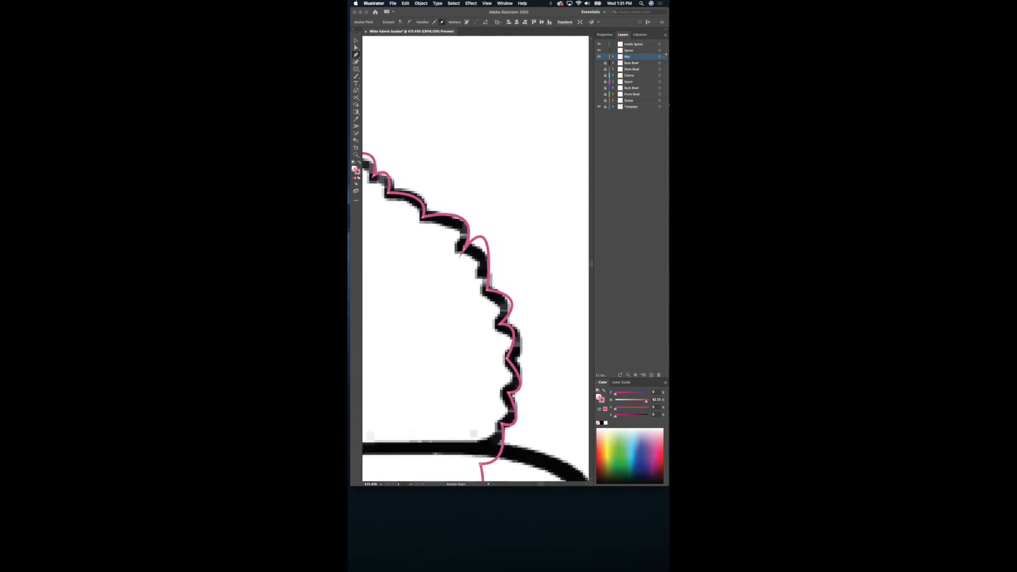
drag(462, 250, 497, 250)
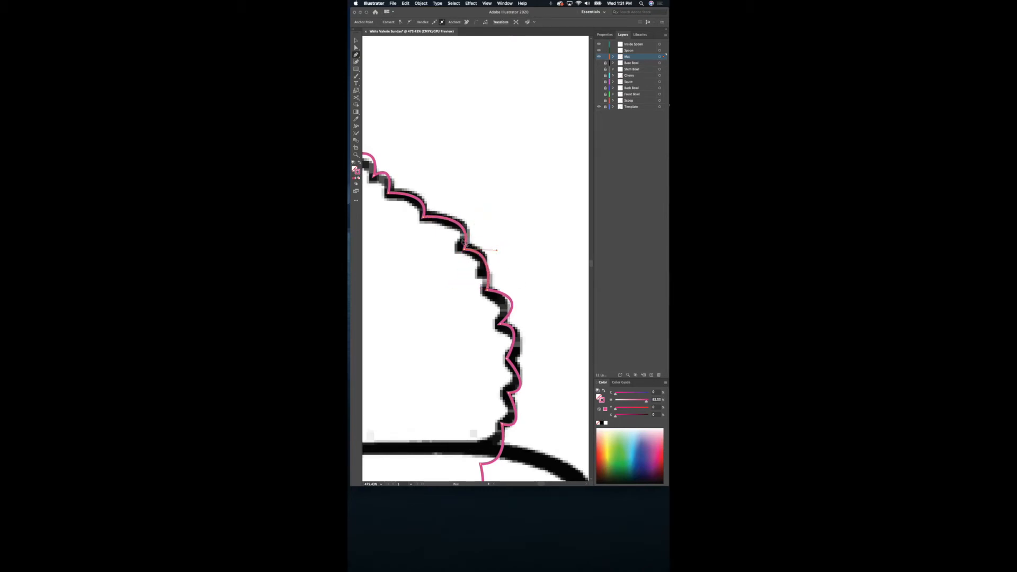
key(super+z)
key(super+z)
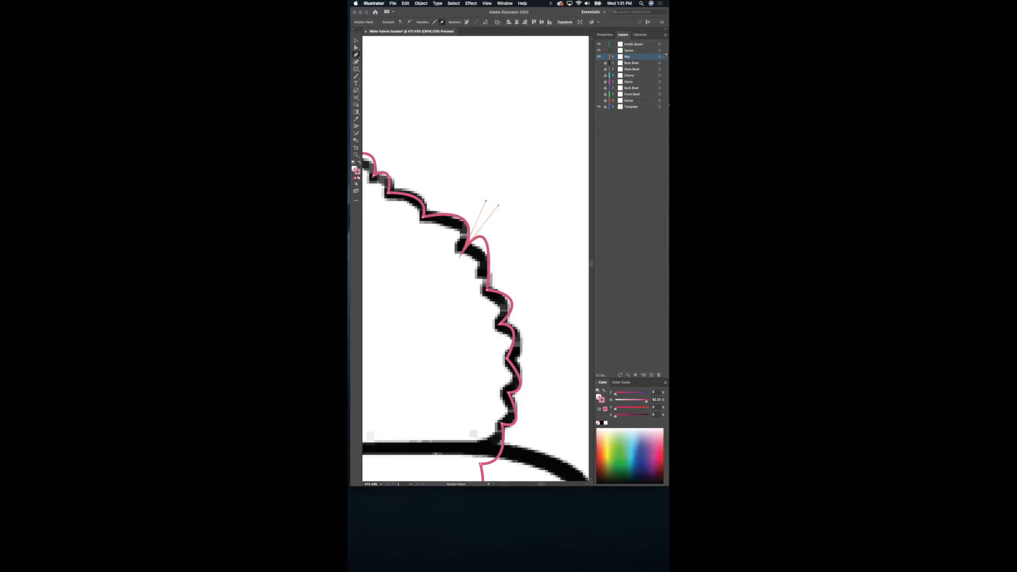
Reset the handles of the anchor at the bulging upper right scallop and reshape its curves to follow the drawn edge.
drag(486, 202, 470, 210)
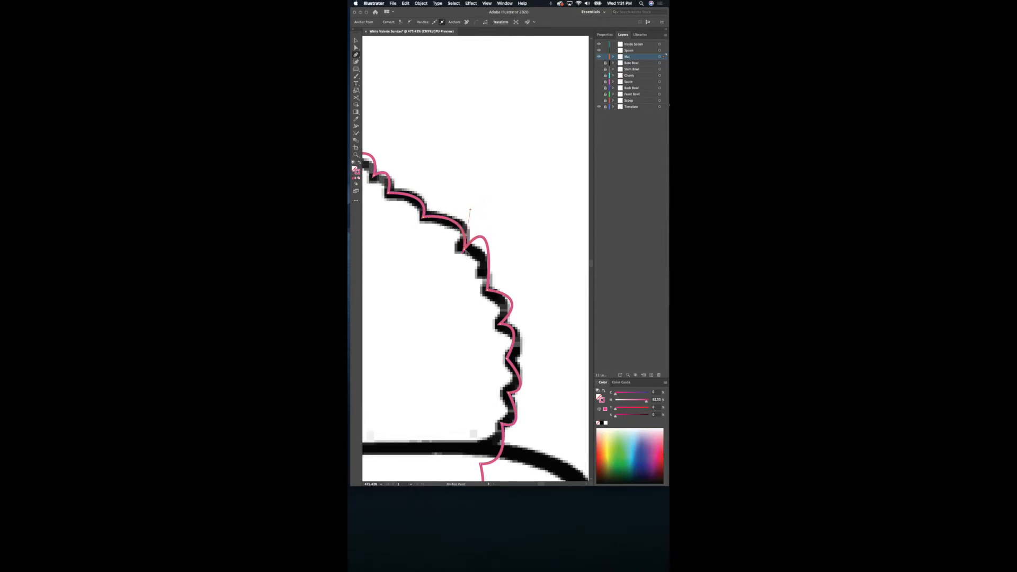
click(464, 250)
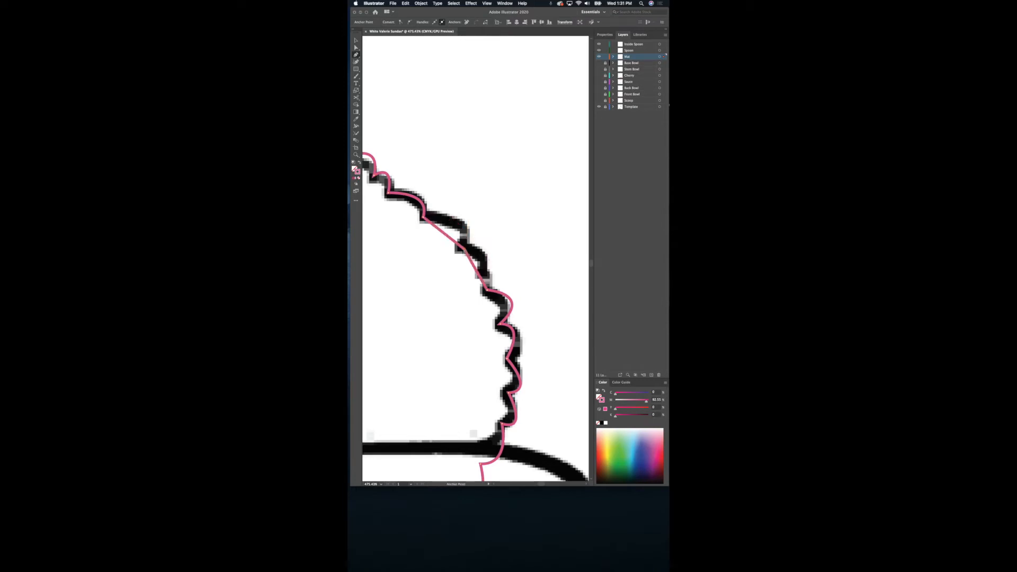
drag(464, 250, 497, 247)
scroll(474, 211, down, 10)
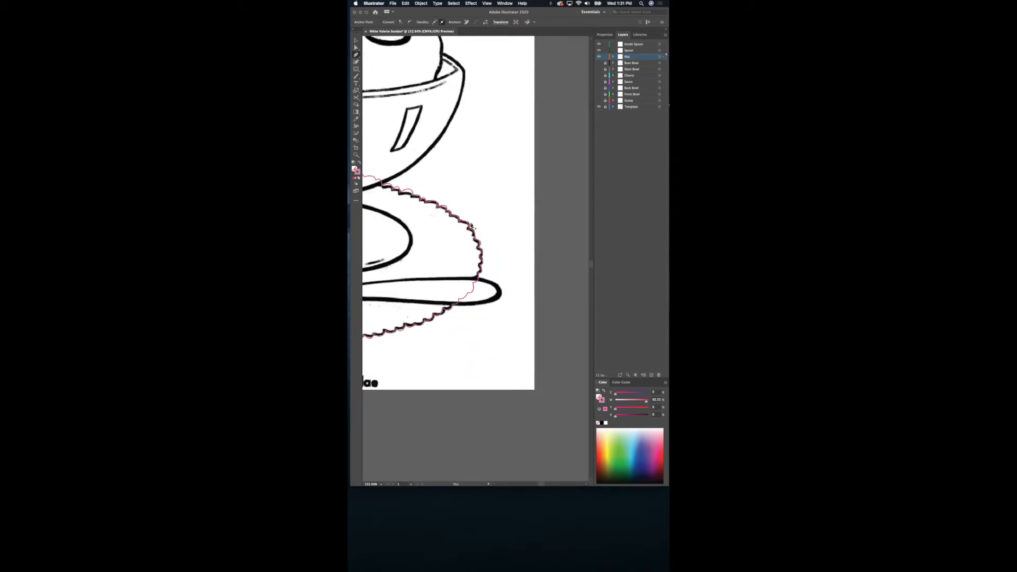
scroll(403, 74, down, 3)
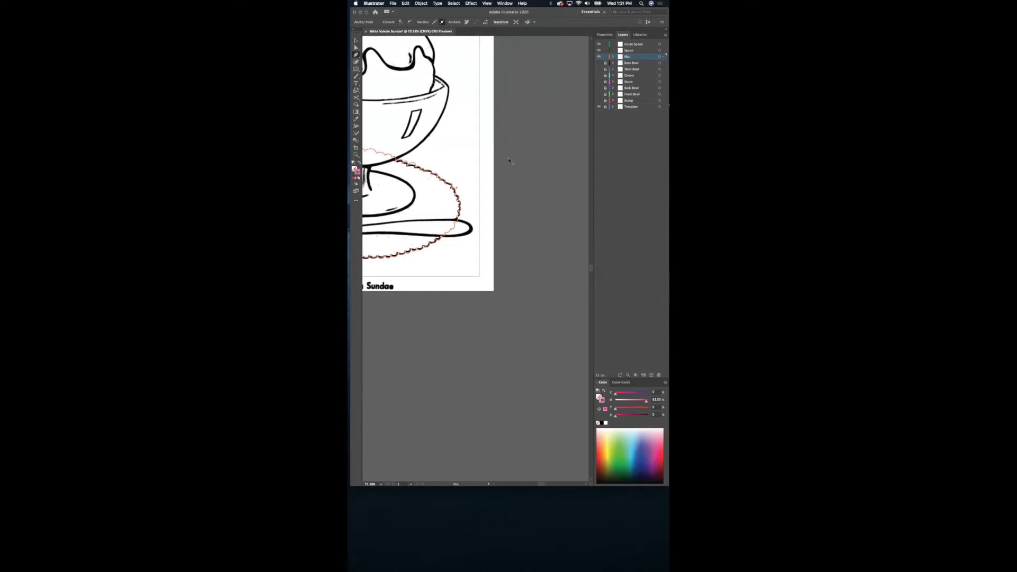
Deselect the mat path, lock and hide the Mat layer, and make the Spoon layer active.
scroll(509, 161, left, 5)
click(605, 56)
click(660, 51)
click(659, 50)
scroll(453, 232, left, 3)
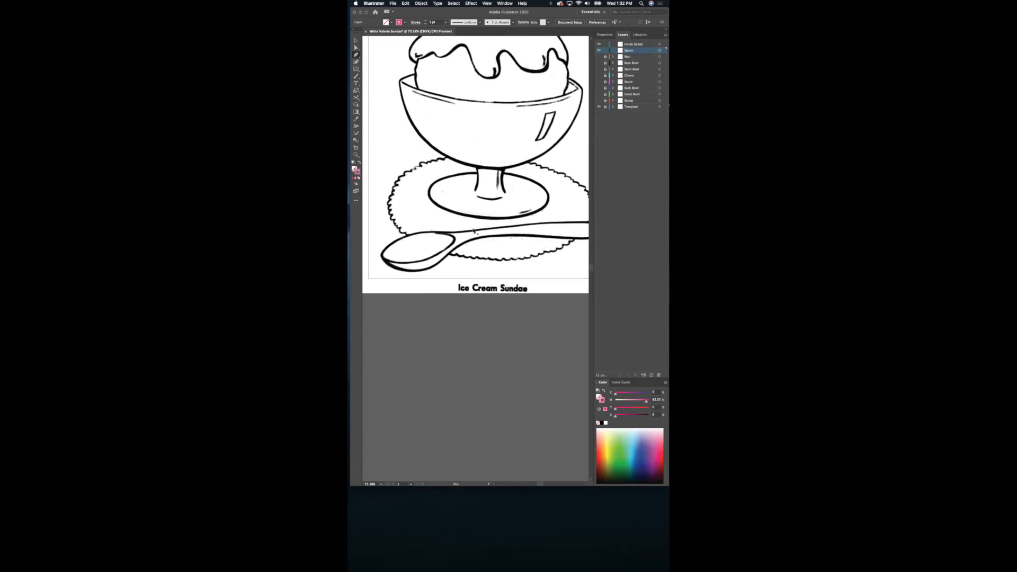
Trace the spoon's full outline, around its bowl and handle, as a closed Pen path on the Spoon layer.
click(457, 231)
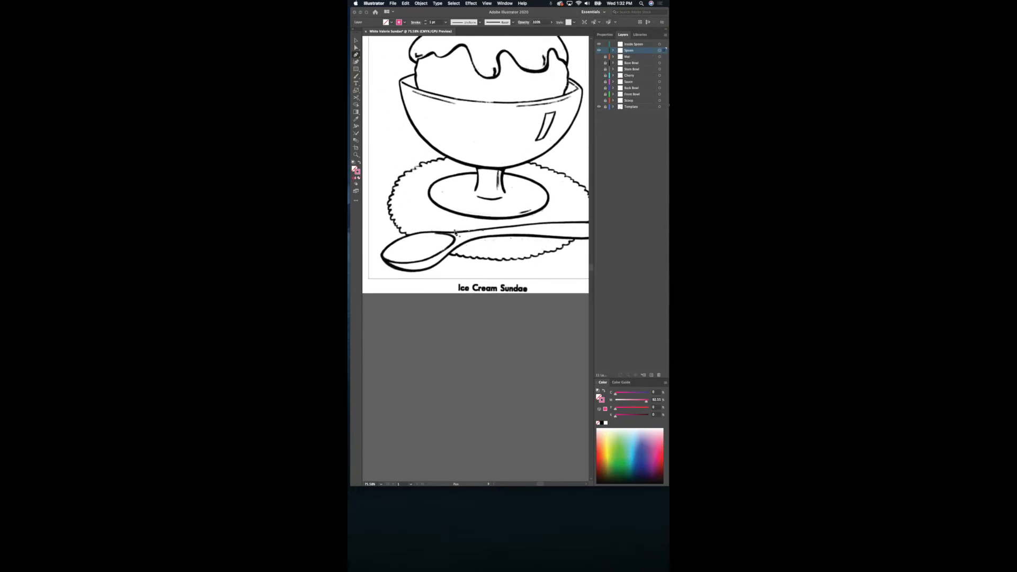
click(417, 232)
drag(382, 258, 499, 238)
scroll(500, 239, right, 5)
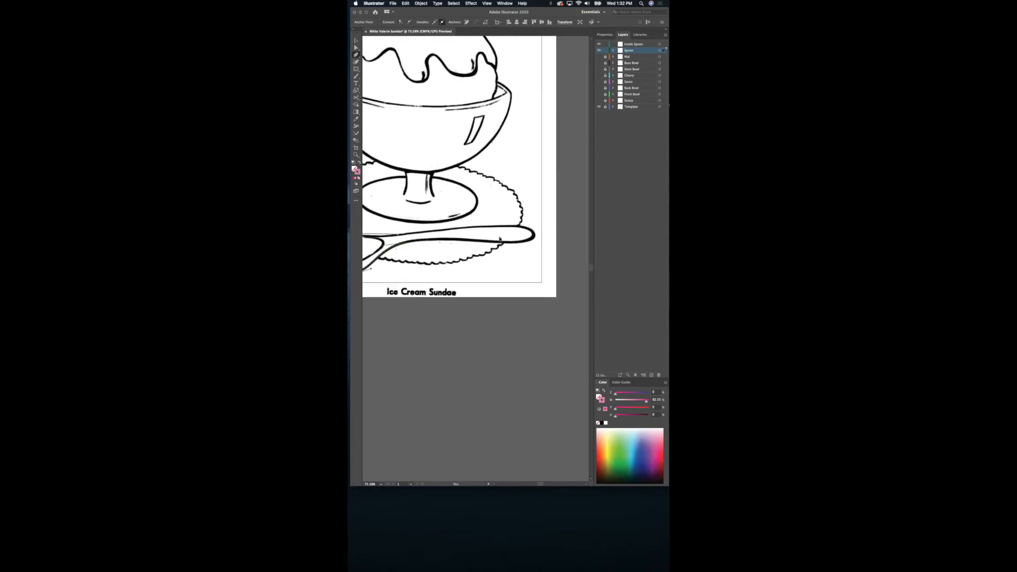
drag(501, 243, 536, 230)
click(507, 227)
mouse_move(397, 234)
mouse_down()
mouse_move(365, 236)
mouse_move(388, 237)
mouse_up()
scroll(442, 237, left, 3)
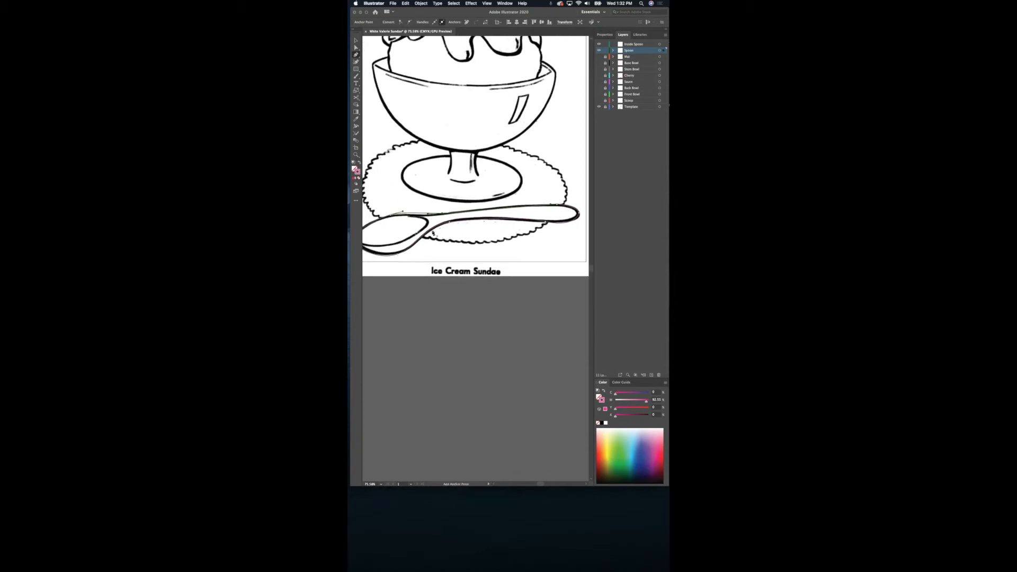
Lock and hide the Spoon layer, and make the Inside Spoon layer active.
scroll(539, 137, left, 3)
click(606, 51)
click(599, 51)
click(659, 44)
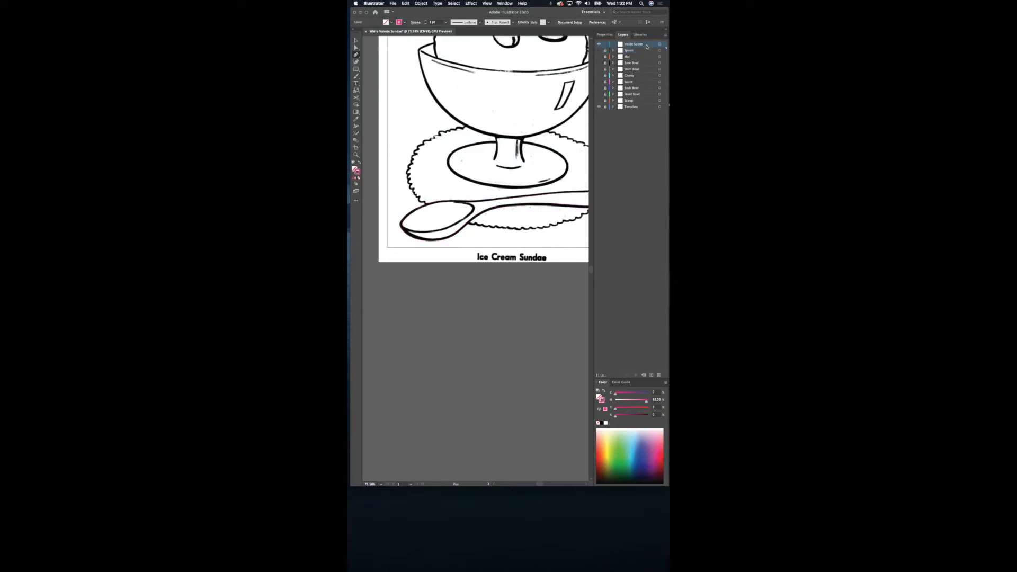
Trace the inside of the spoon's bowl as a closed Pen path, then lock and hide the Inside Spoon layer.
click(422, 207)
drag(401, 224, 402, 232)
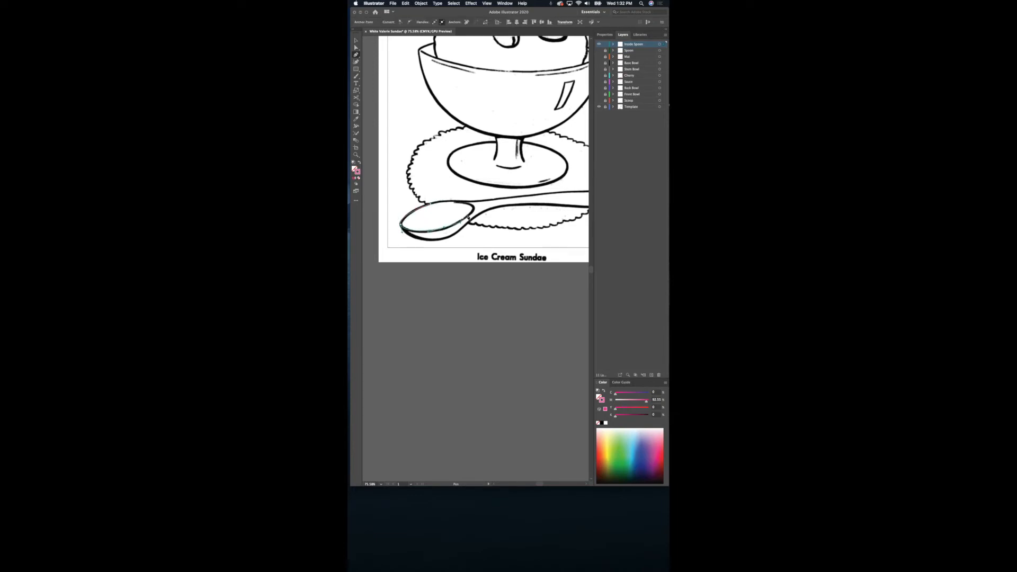
drag(473, 210, 474, 203)
click(605, 45)
click(599, 44)
Add two new layers above Inside Spoon, name the lower one Shine and rename the upper one.
scroll(532, 161, up, 5)
scroll(532, 162, right, 4)
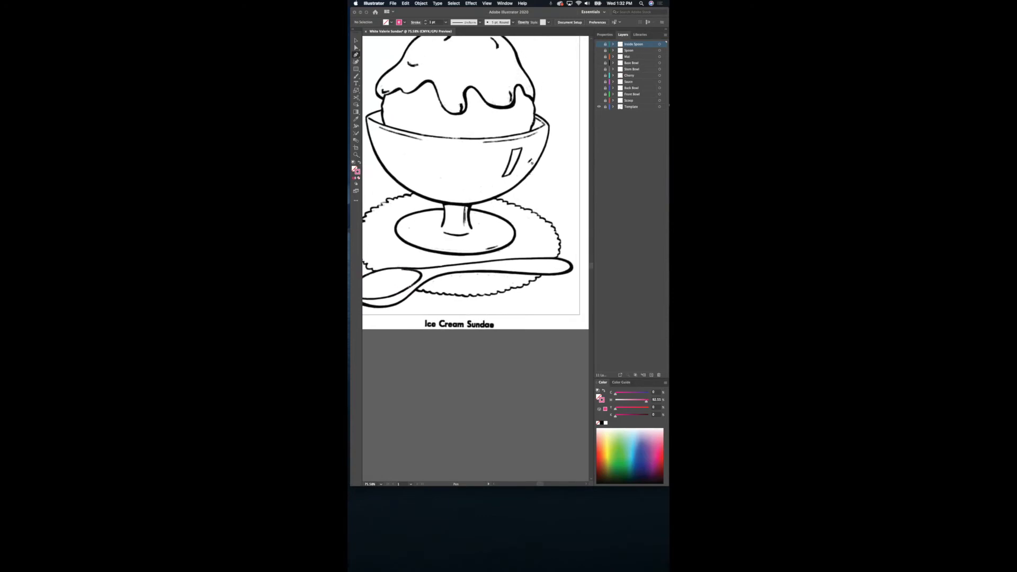
scroll(523, 149, up, 3)
scroll(524, 149, right, 1)
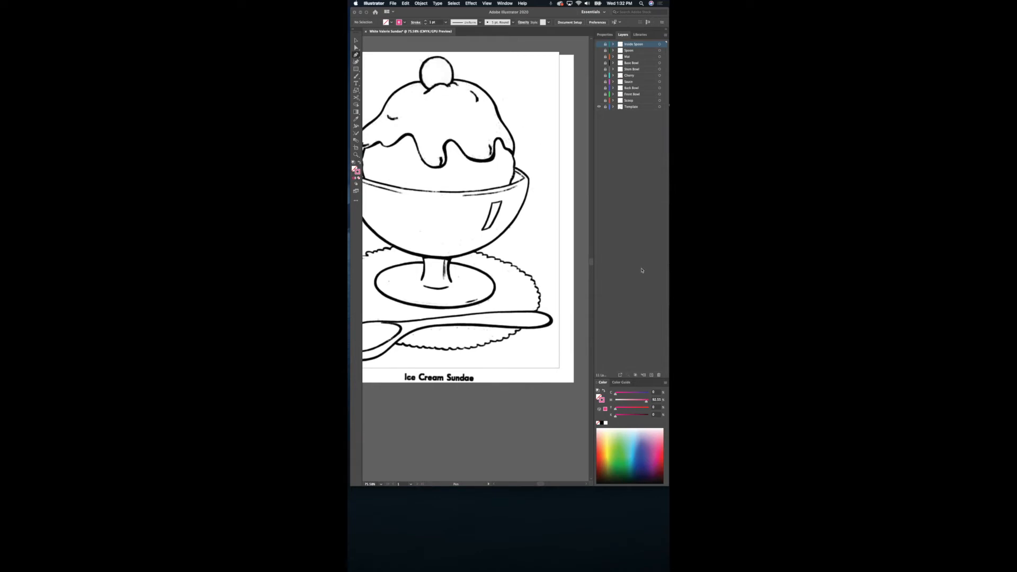
click(652, 374)
click(651, 374)
double_click(632, 50)
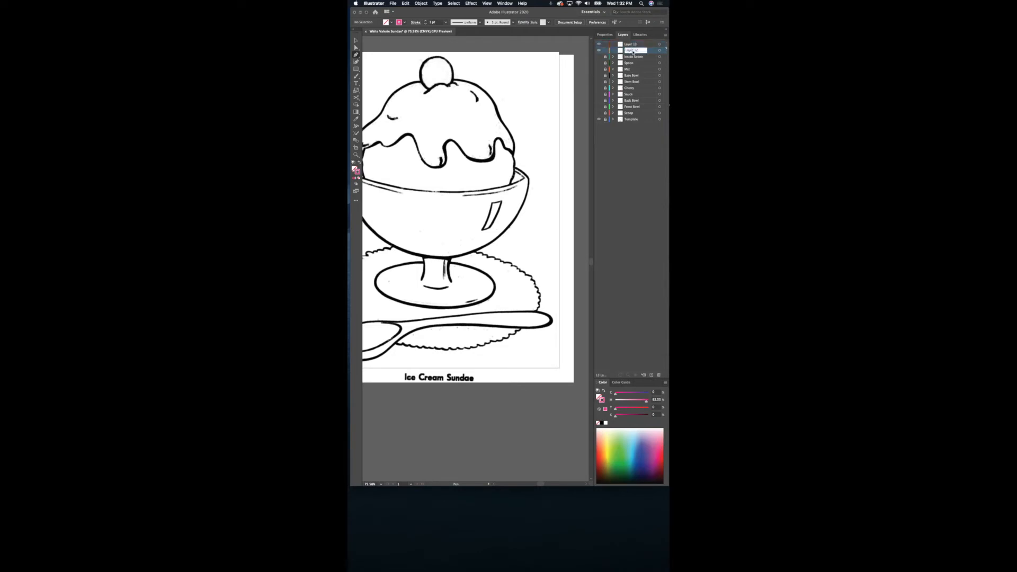
text(Shine)
double_click(632, 44)
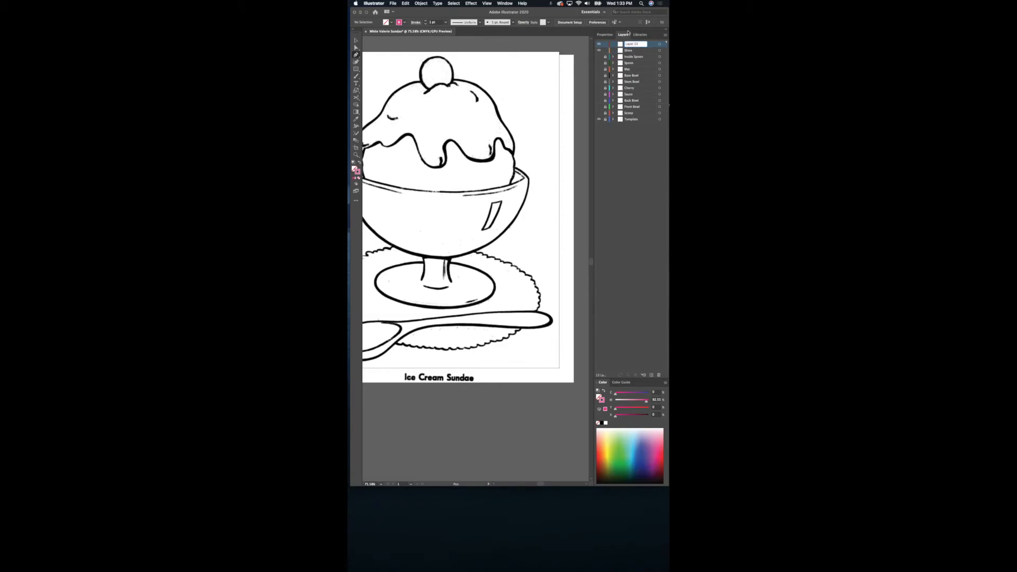
text(H)
Trace the slanted highlight on the front of the bowl as a closed four-point Pen path on the Shine layer.
click(357, 57)
click(646, 51)
click(659, 51)
click(492, 204)
click(478, 233)
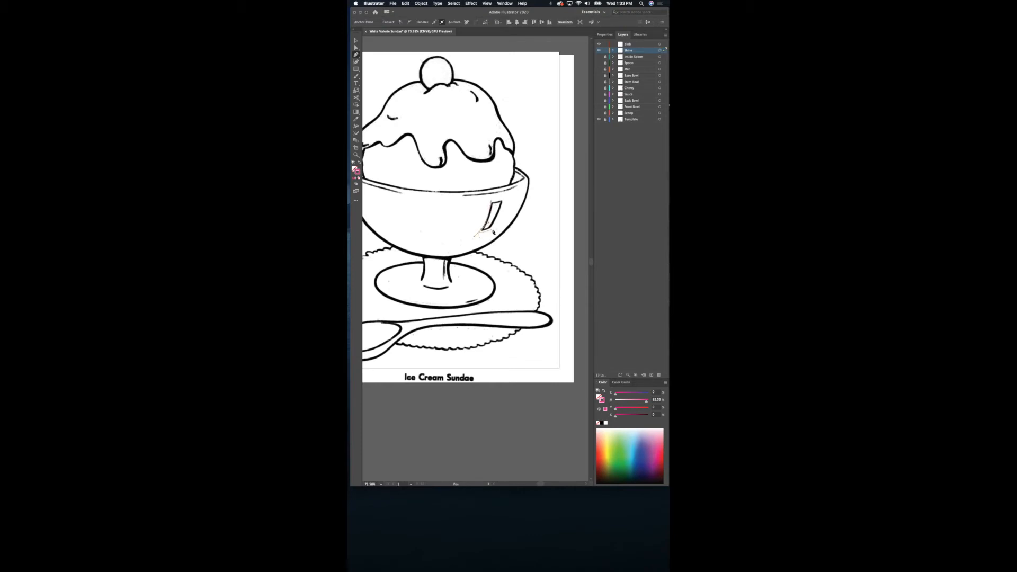
scroll(494, 232, up, 10)
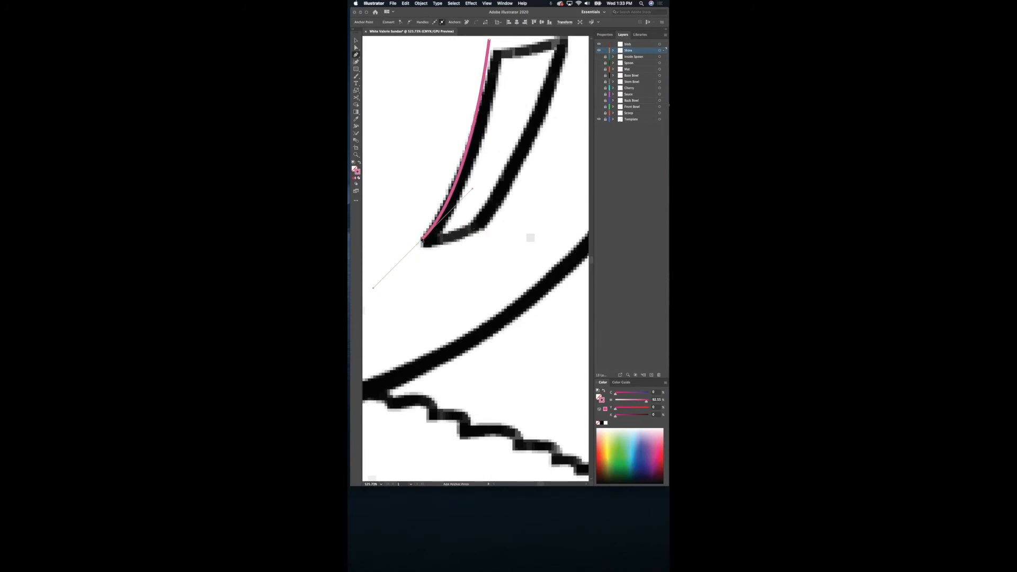
click(424, 240)
drag(482, 228, 507, 206)
scroll(530, 116, up, 3)
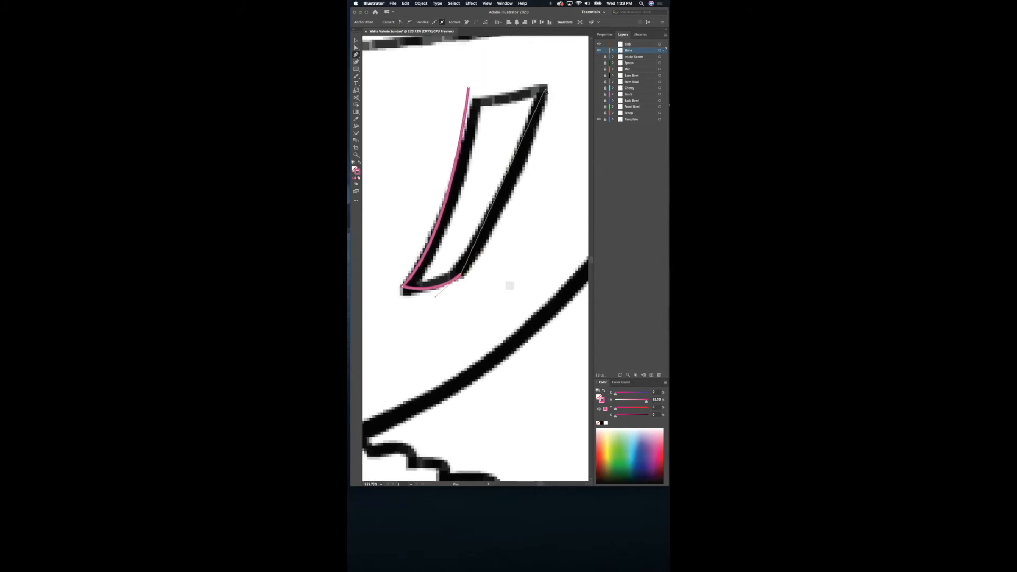
scroll(549, 66, up, 3)
mouse_move(546, 183)
mouse_down()
mouse_move(551, 103)
mouse_move(574, 45)
mouse_move(566, 85)
mouse_up()
click(547, 216)
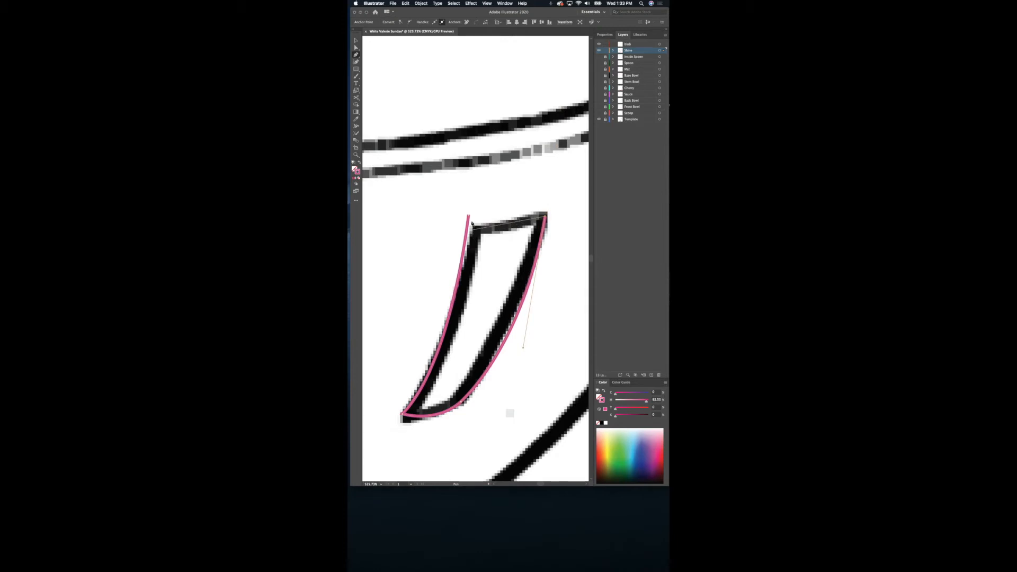
click(468, 215)
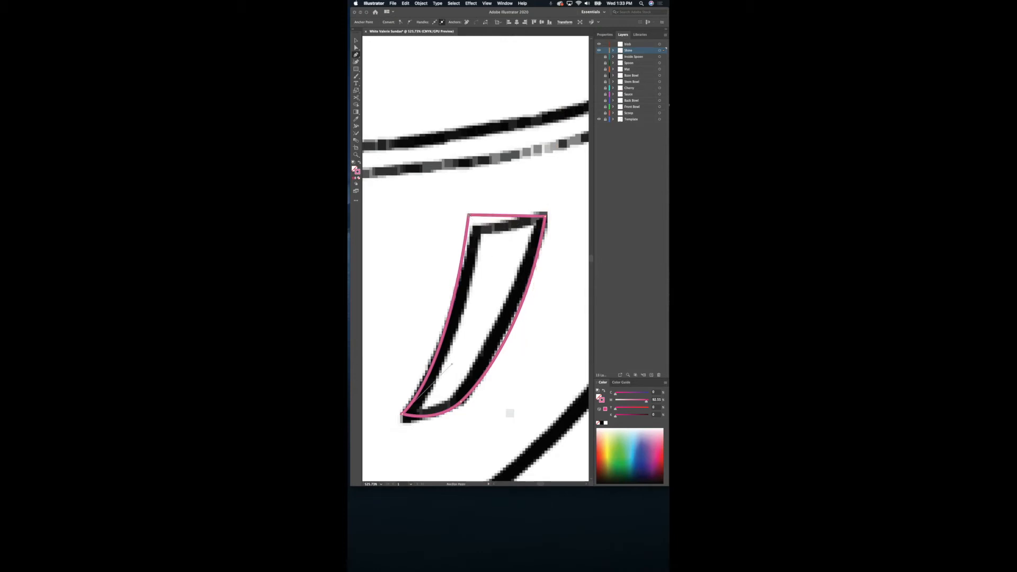
drag(469, 216, 465, 205)
key(super+z)
key(super)
key(super)
Move the highlight path's two upper anchor points onto the drawn corners and deselect the path.
click(356, 50)
drag(469, 216, 476, 227)
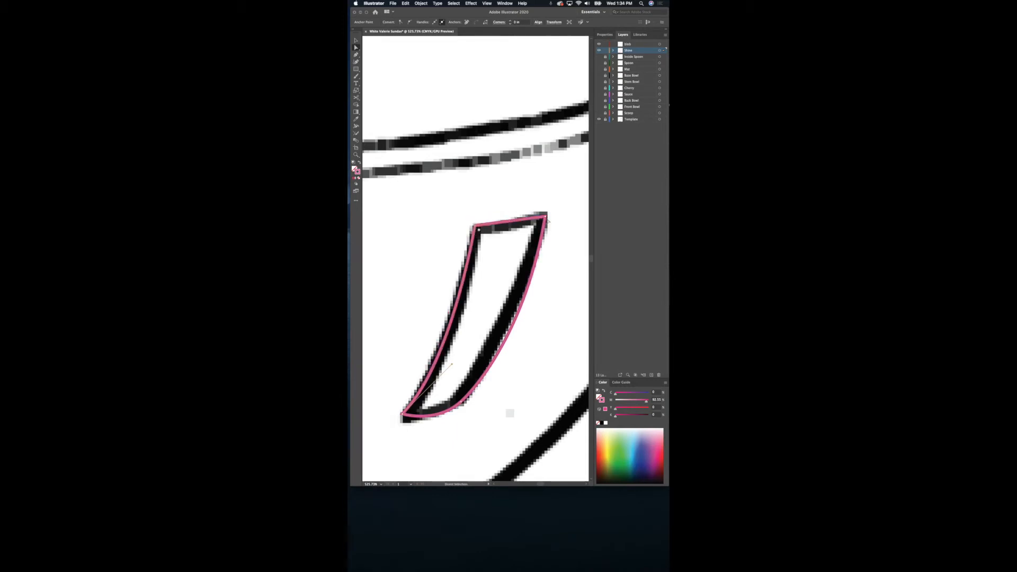
click(545, 218)
drag(546, 217, 544, 215)
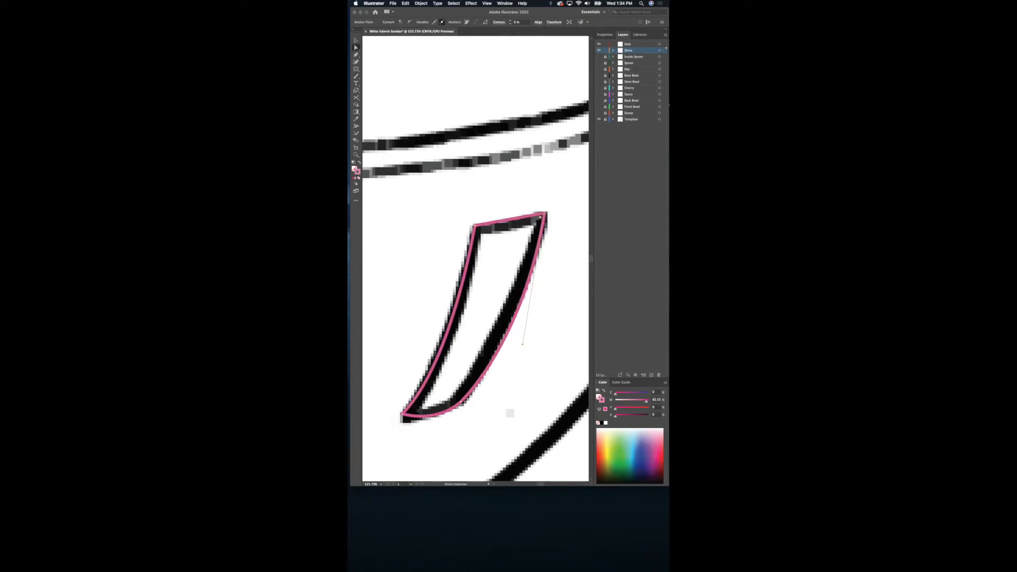
shift+click(404, 414)
click(461, 402)
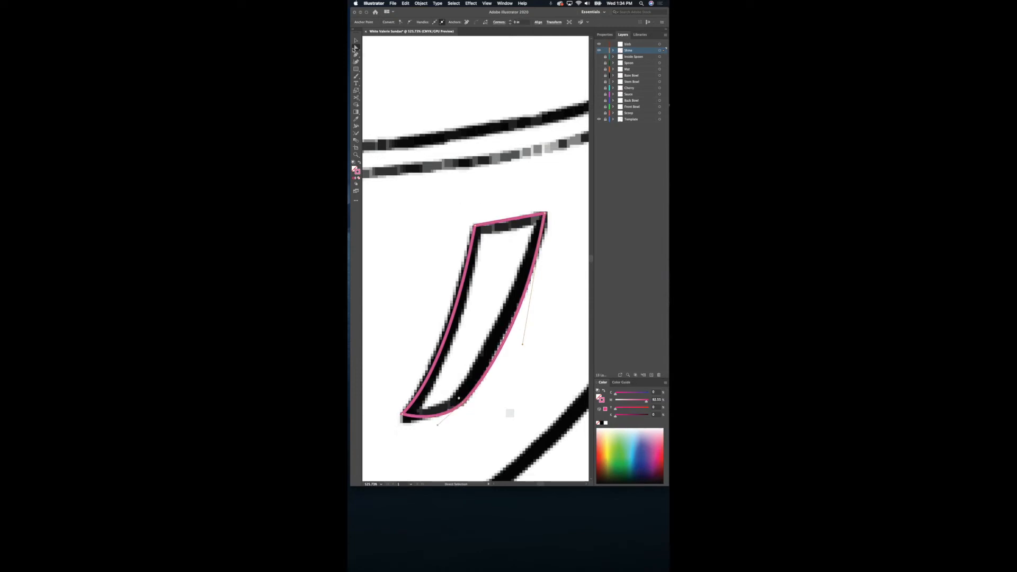
click(356, 41)
click(419, 91)
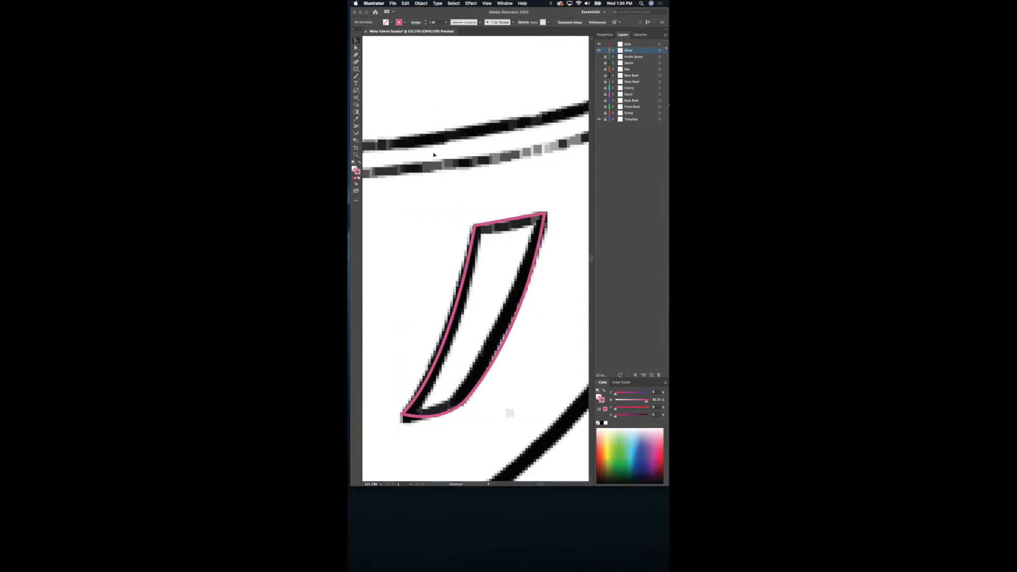
Fine-tune the highlight path's upper left anchor point against the drawn corner, and deselect the path.
click(477, 228)
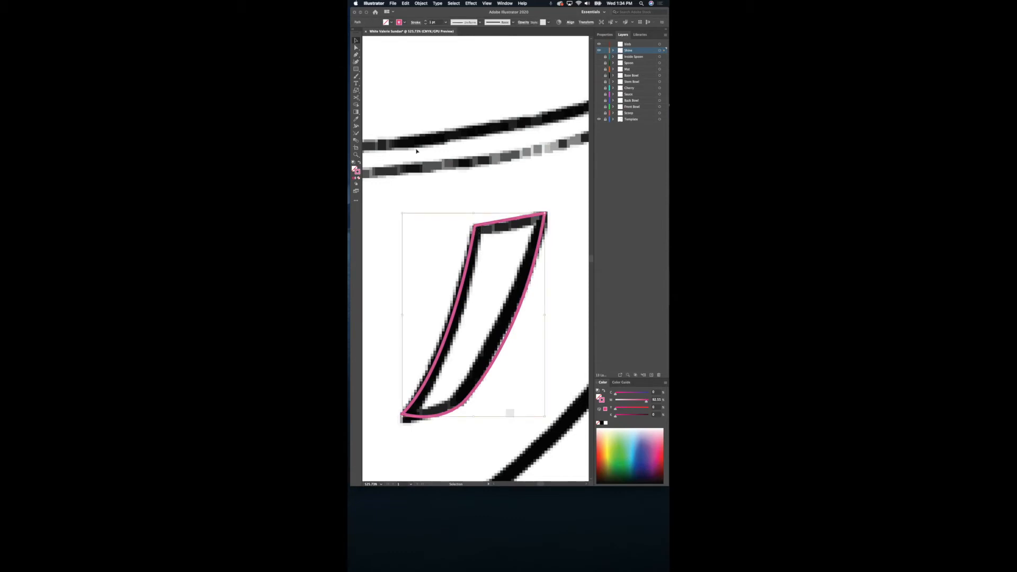
click(356, 47)
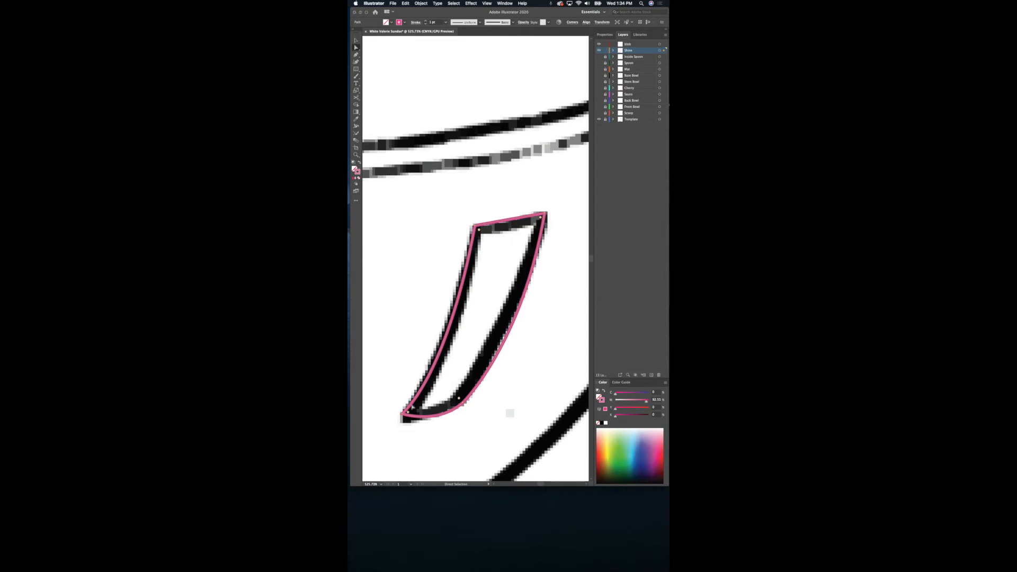
scroll(480, 227, up, 6)
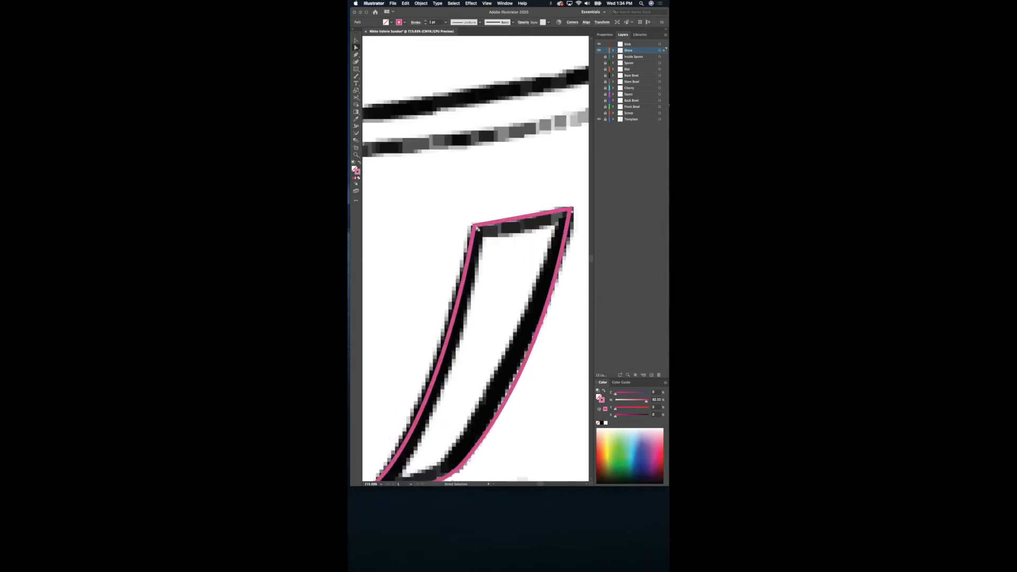
scroll(473, 228, up, 6)
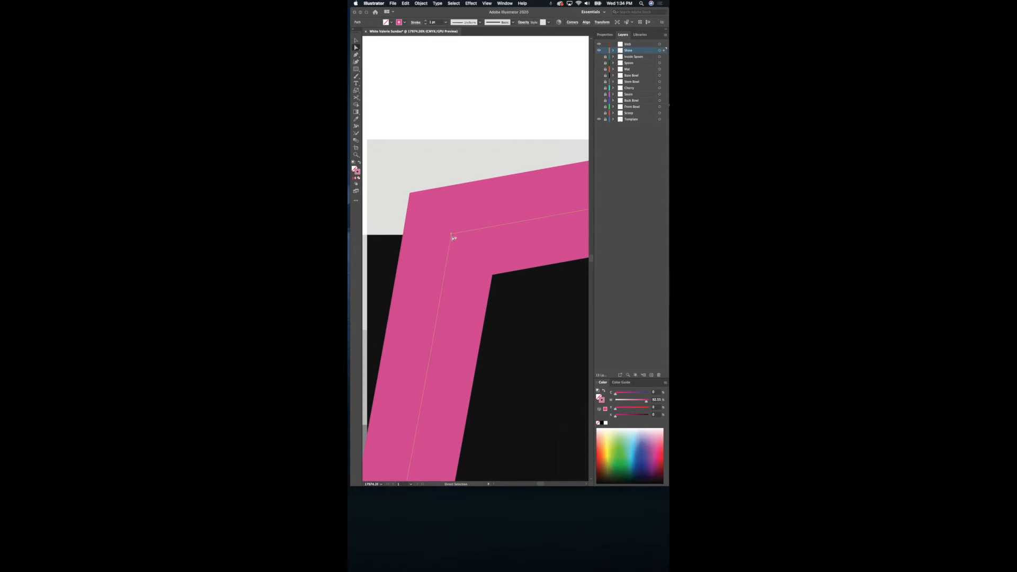
scroll(473, 243, down, 7)
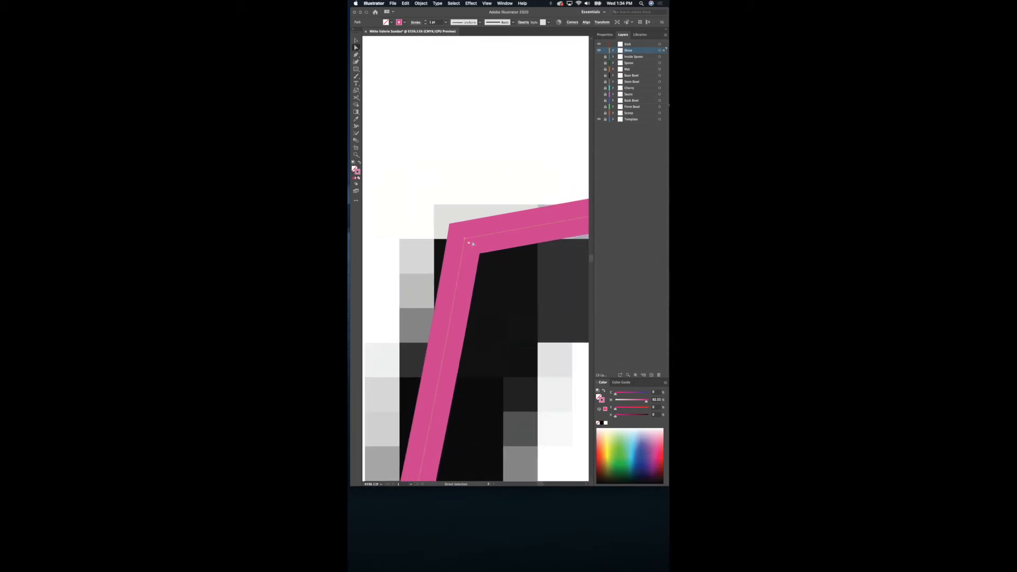
scroll(474, 243, down, 2)
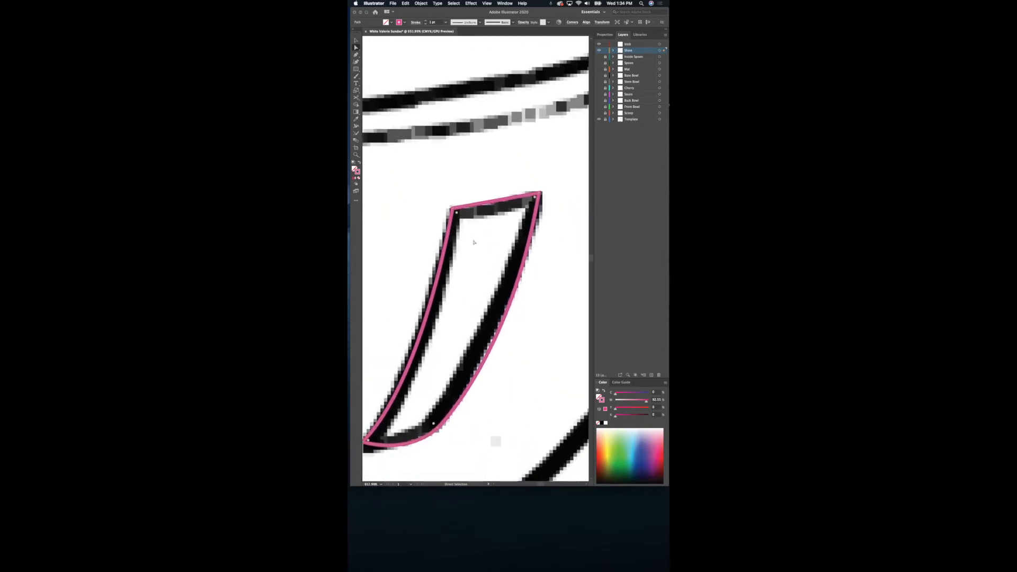
scroll(469, 345, left, 2)
scroll(470, 345, down, 2)
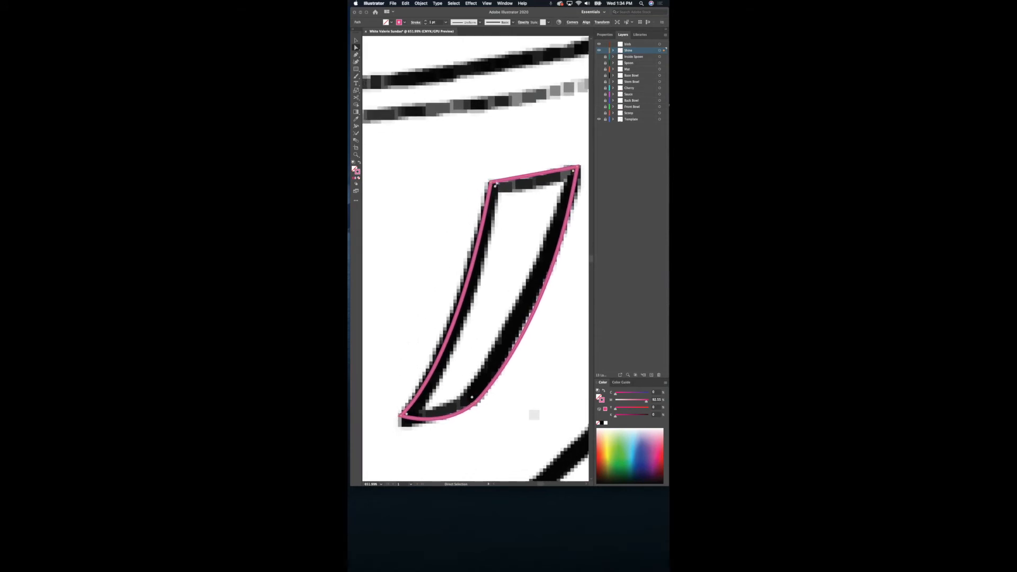
mouse_move(491, 183)
mouse_down()
mouse_move(473, 174)
mouse_move(496, 142)
mouse_move(491, 186)
mouse_up()
click(491, 185)
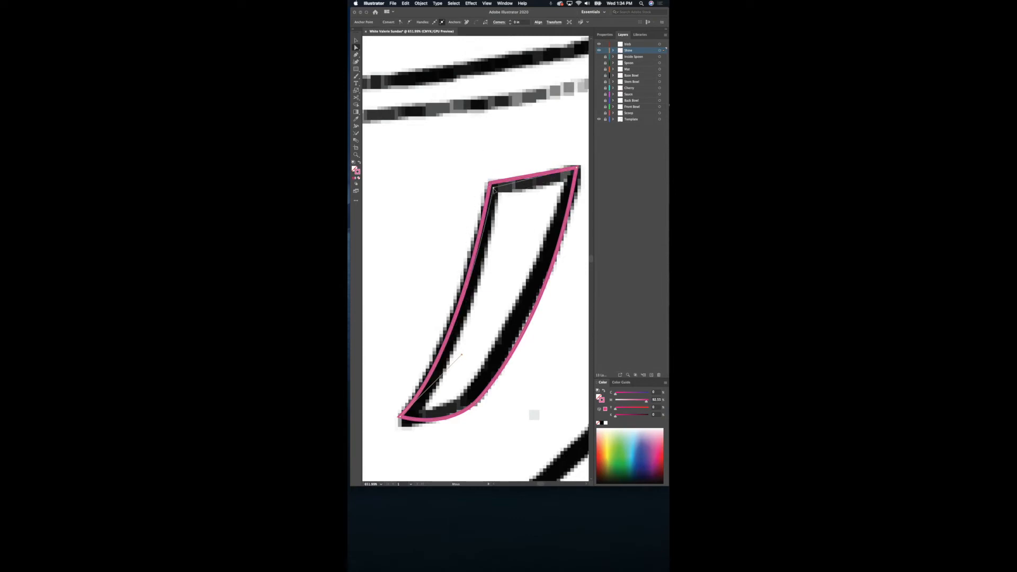
key(super+shift+a)
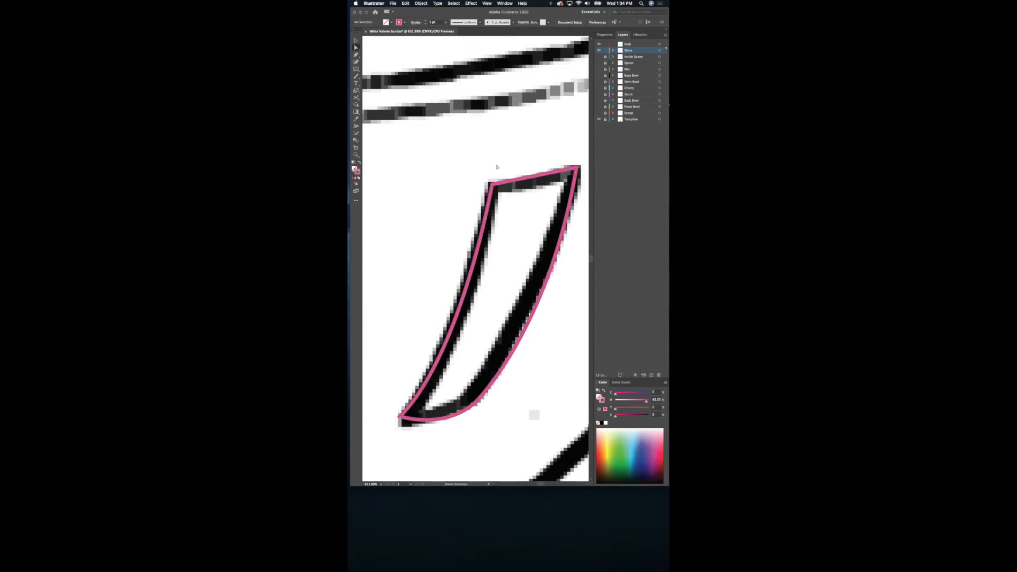
key(super+0)
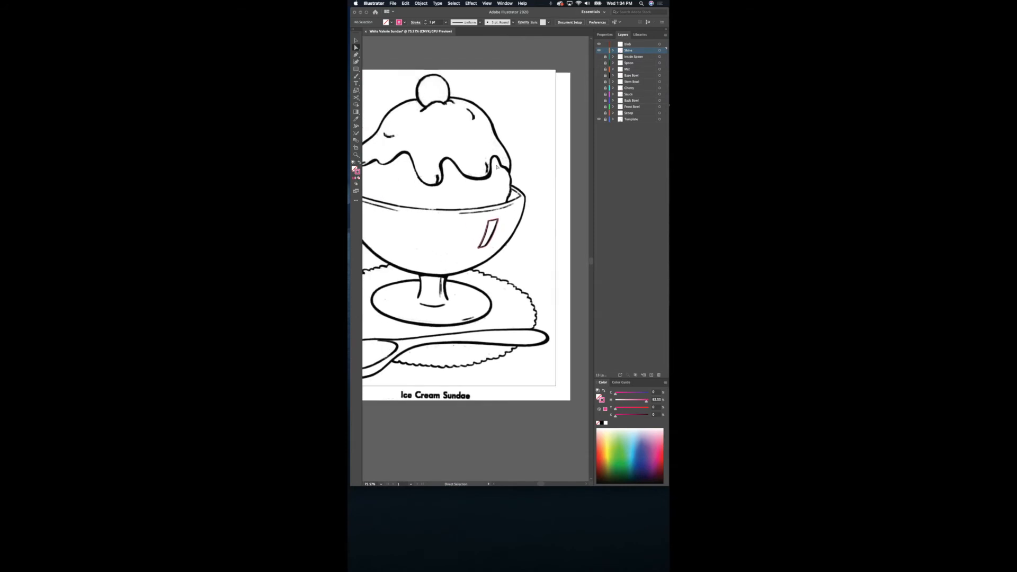
Lock and hide the Shine layer, and make the topmost layer active.
click(599, 51)
click(653, 45)
click(660, 45)
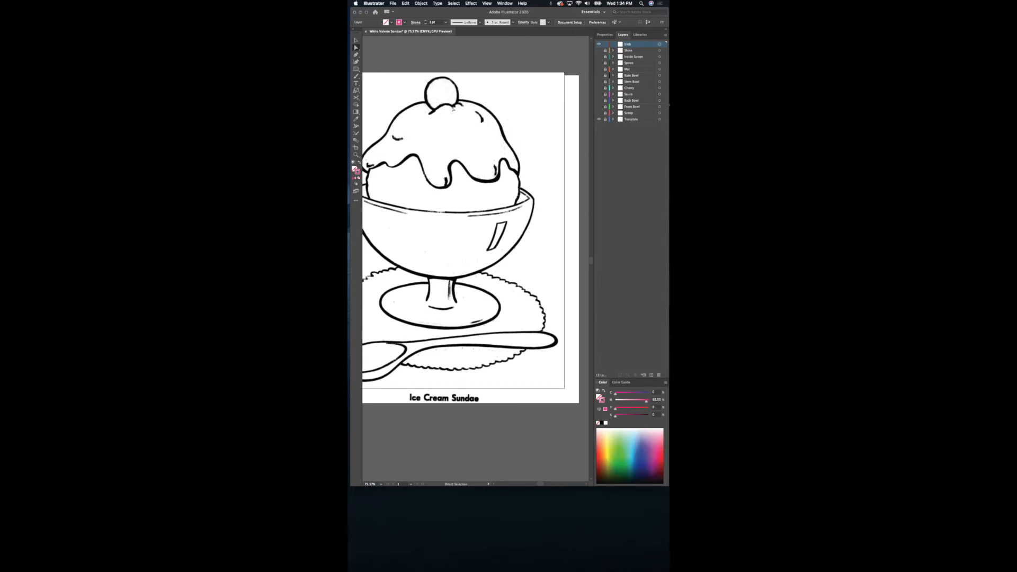
Trace the rippled sauce edge beneath the cherry as a closed Pen path on the topmost layer, and deselect it.
scroll(441, 123, up, 5)
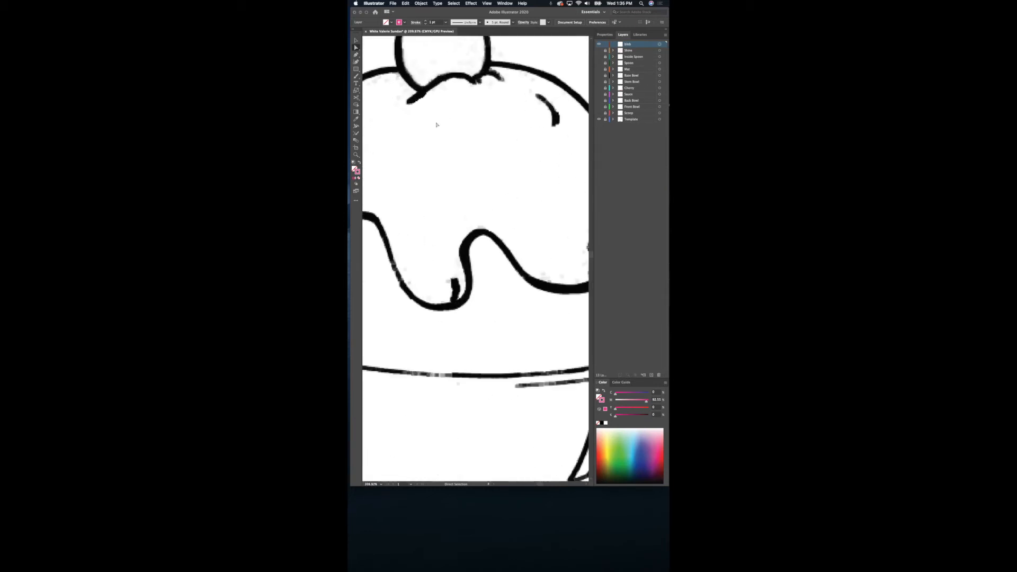
click(356, 55)
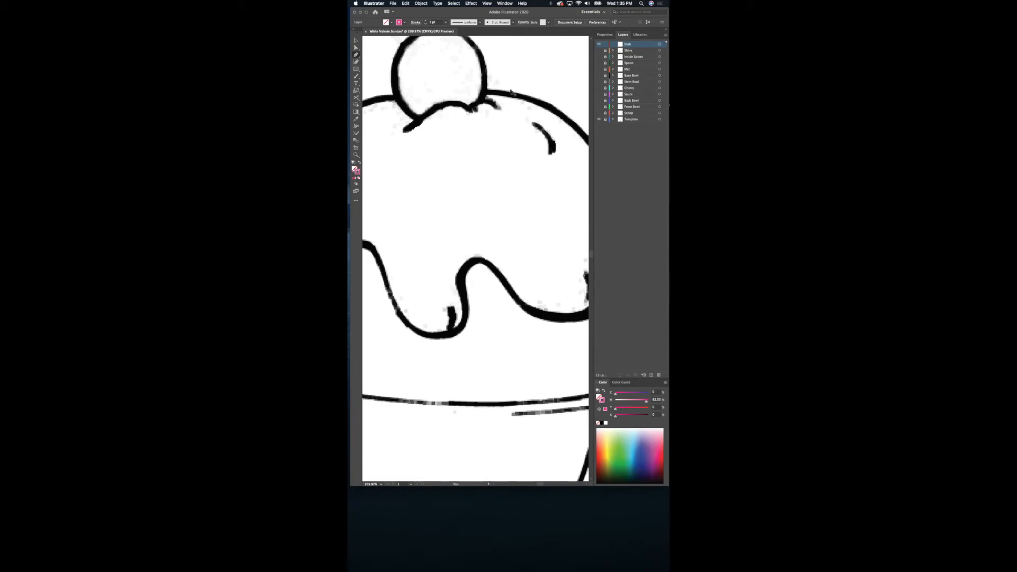
click(401, 132)
drag(439, 106, 455, 103)
click(472, 112)
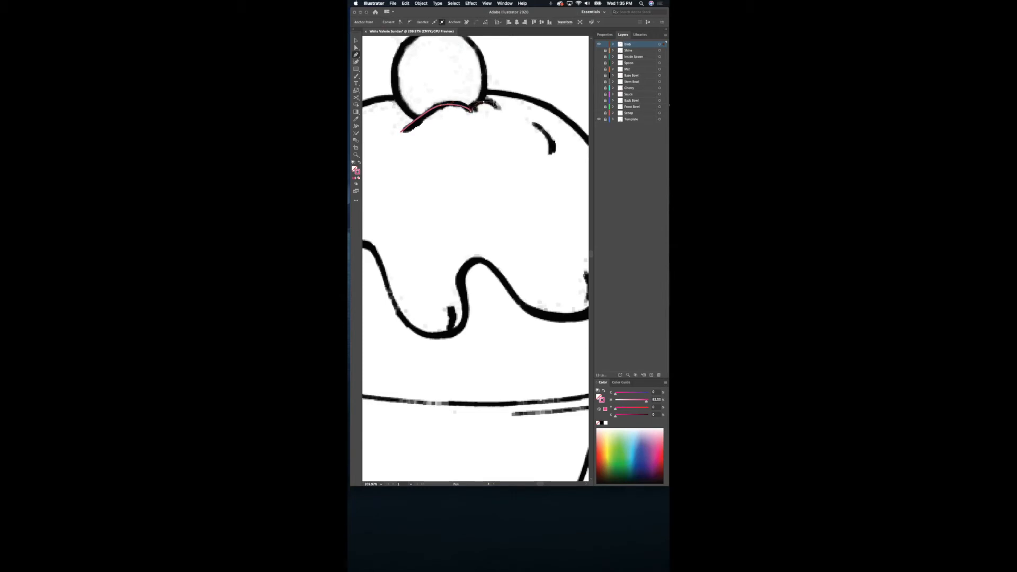
mouse_move(498, 104)
mouse_down()
mouse_move(516, 137)
mouse_move(498, 108)
mouse_up()
click(500, 108)
drag(501, 109, 504, 114)
drag(402, 132, 401, 137)
click(356, 40)
click(504, 144)
Turn the visibility of all hidden layers back on, from Shine down to Scoop, to show the complete tracing.
scroll(505, 154, down, 10)
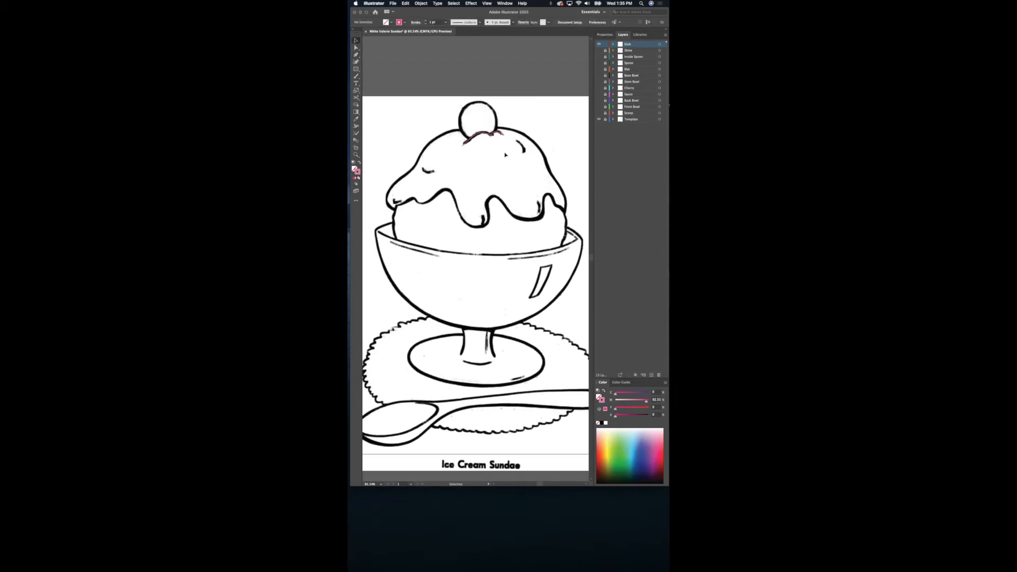
drag(599, 50, 600, 113)
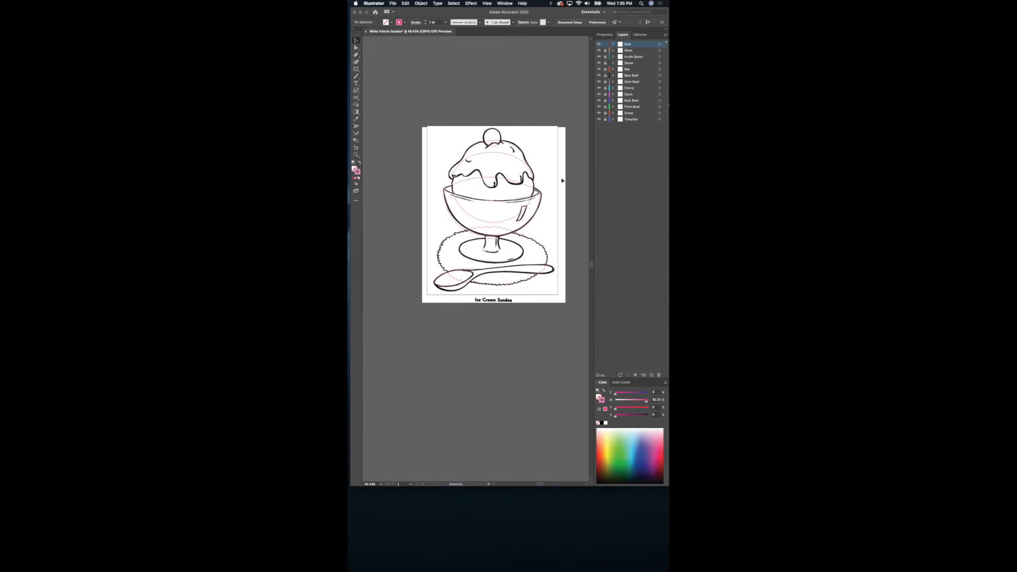
scroll(561, 177, right, 2)
scroll(561, 177, down, 1)
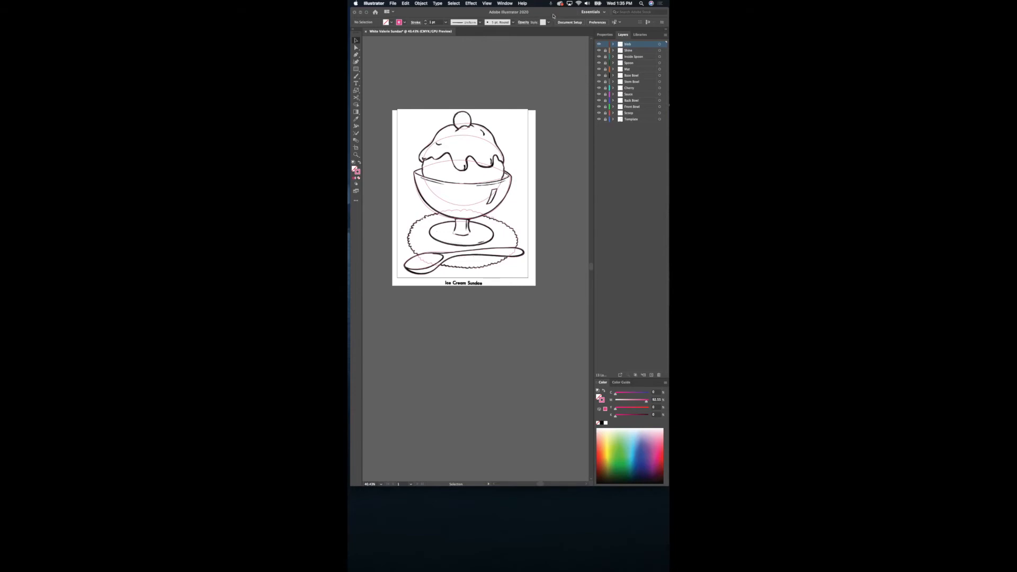
drag(553, 16, 560, 96)
click(579, 67)
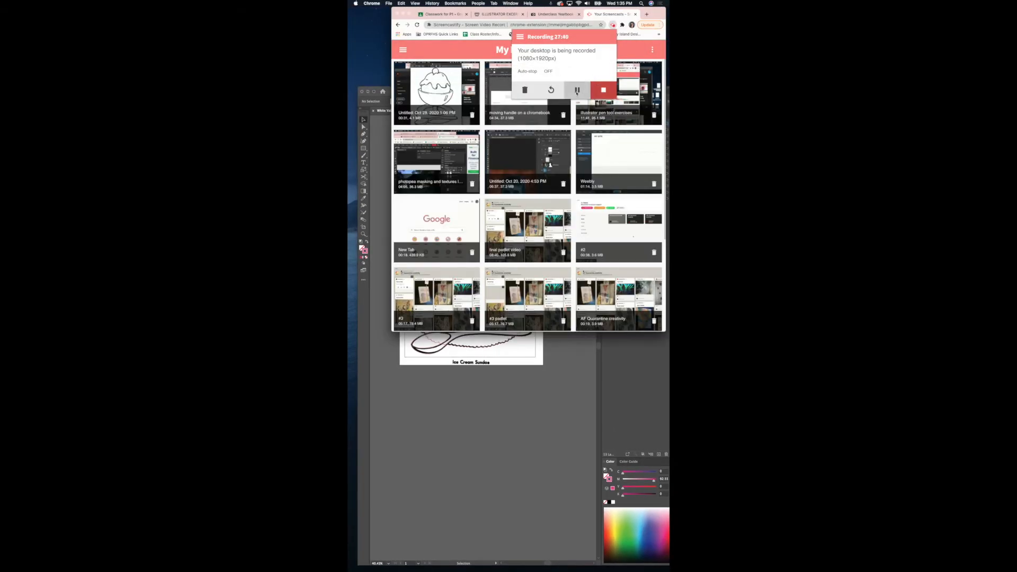
click(577, 90)
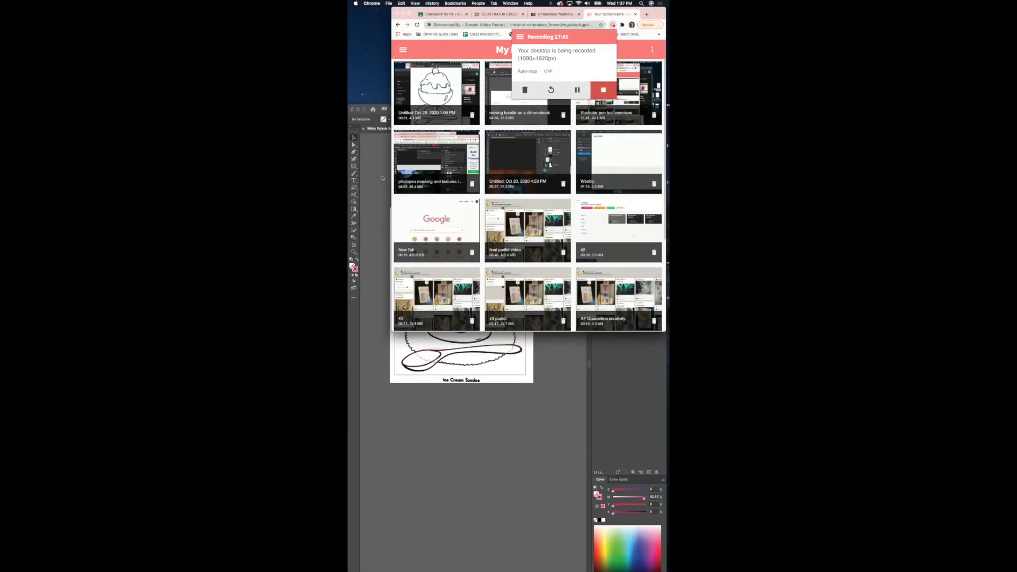
click(383, 178)
drag(432, 110, 432, 14)
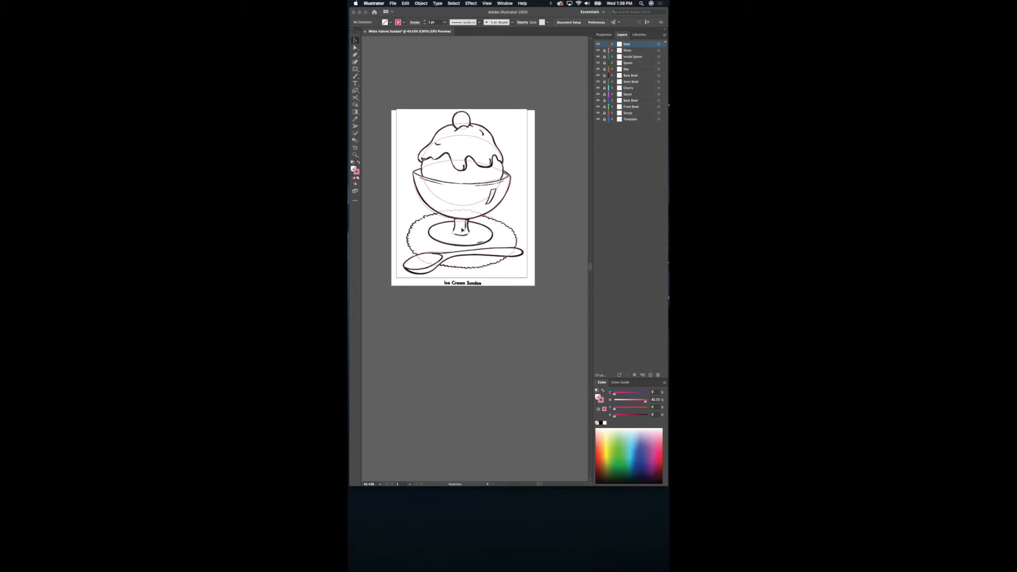
Float the Color panel over the canvas, and unlock all layers from Shine down to Scoop.
drag(601, 383, 528, 37)
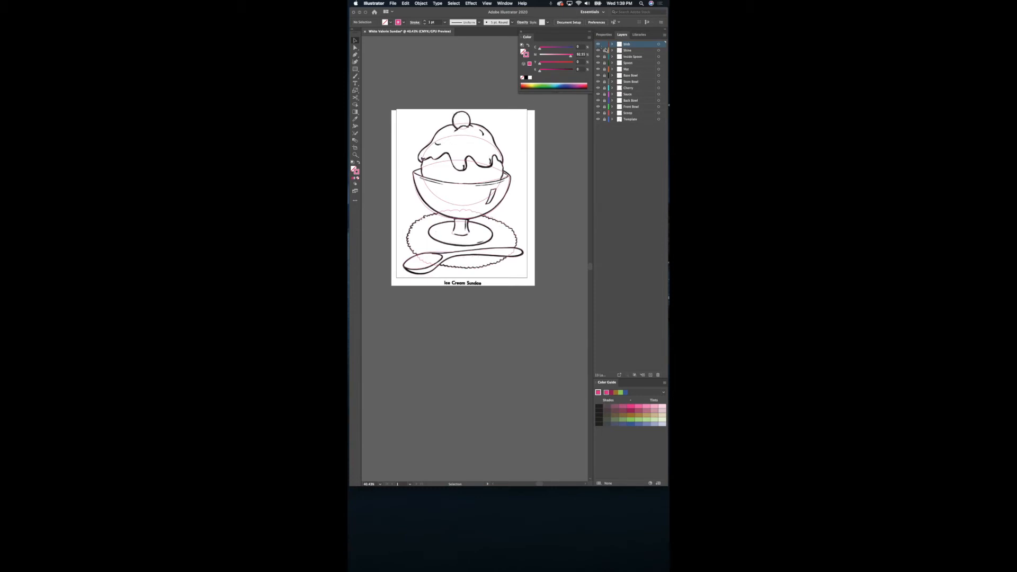
drag(604, 50, 604, 55)
click(606, 114)
Check the sauce, front bowl and scoop paths individually, including the scoop's uppermost and lowermost anchor points.
click(450, 130)
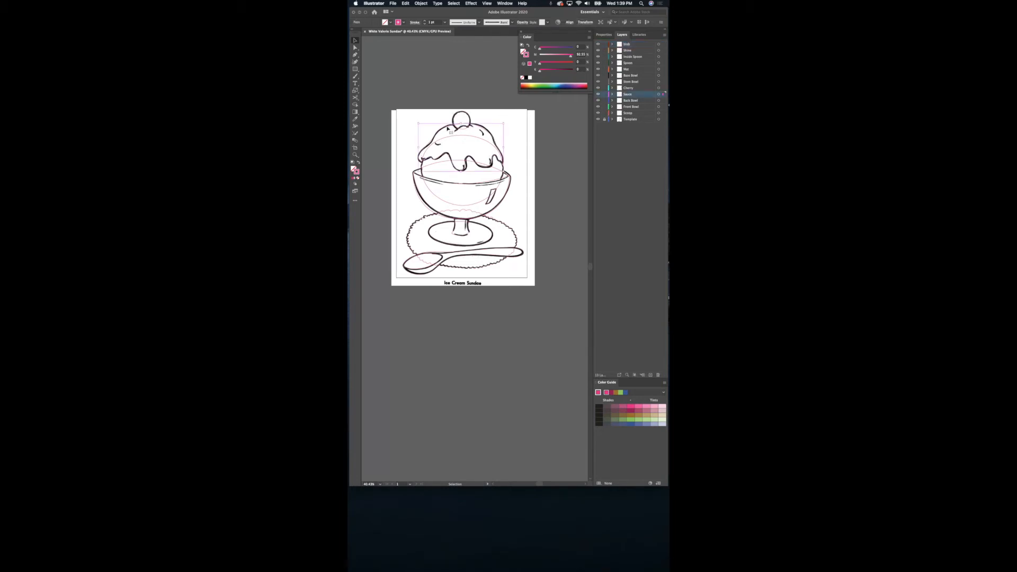
click(507, 179)
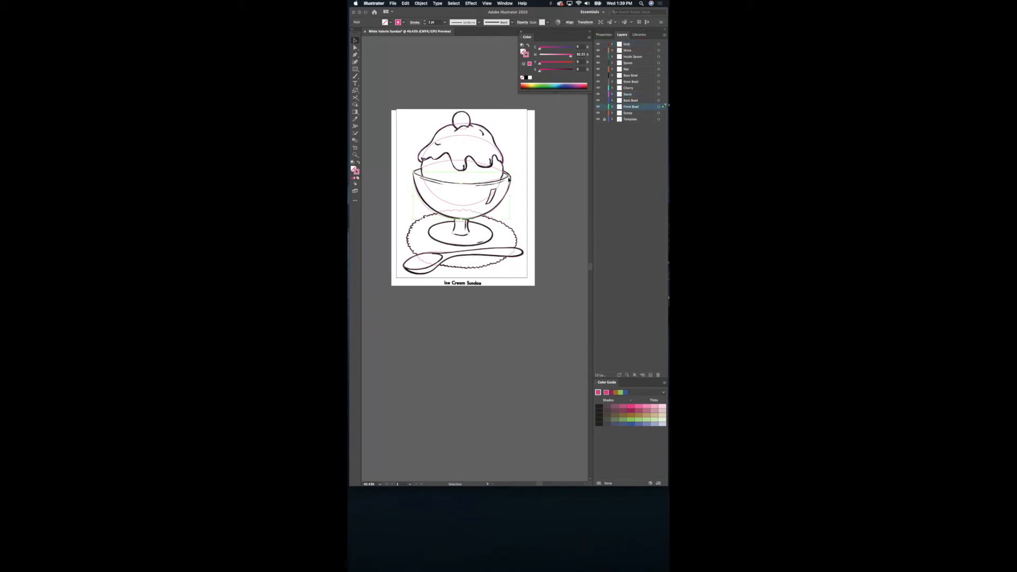
click(481, 139)
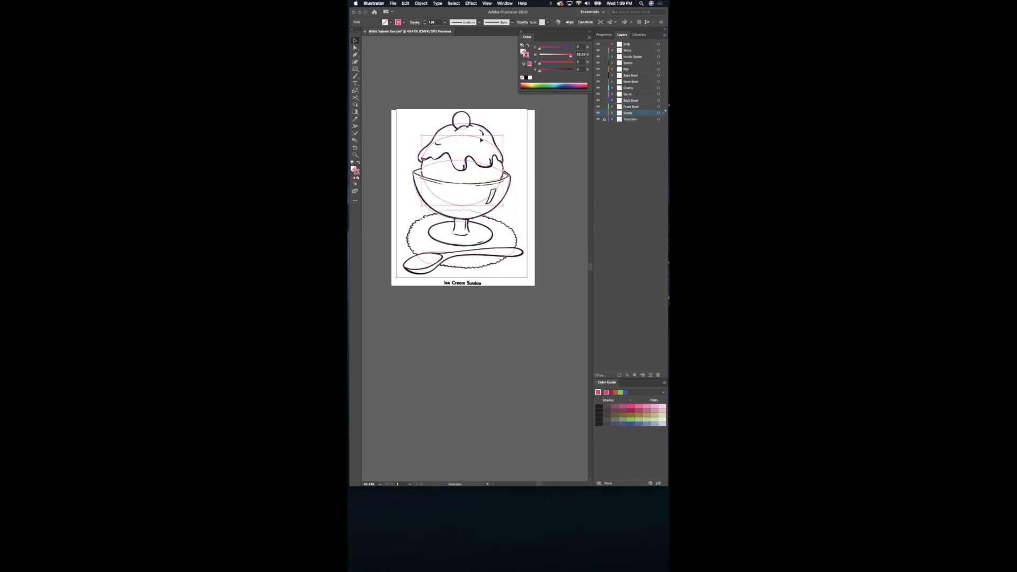
click(355, 48)
click(463, 135)
click(464, 206)
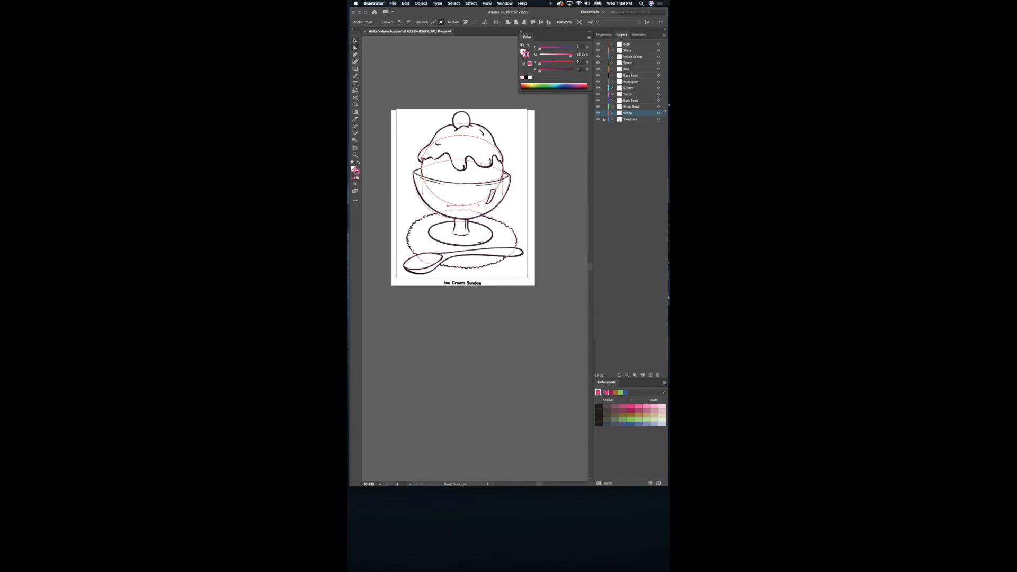
Hide the Template layer and deselect everything.
click(354, 41)
click(598, 119)
click(555, 169)
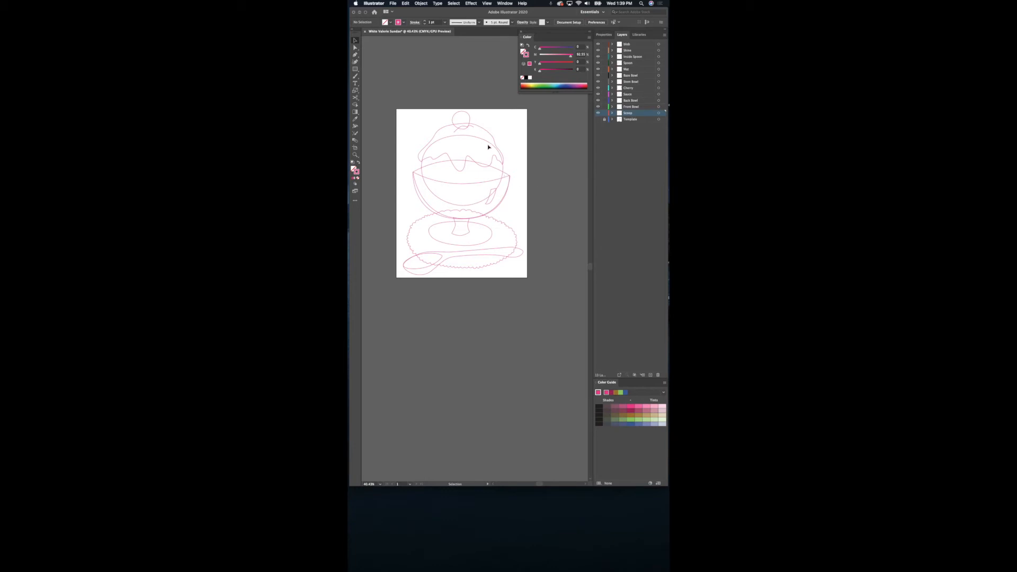
Select the scoop path and display its properties alongside the Color controls.
click(503, 170)
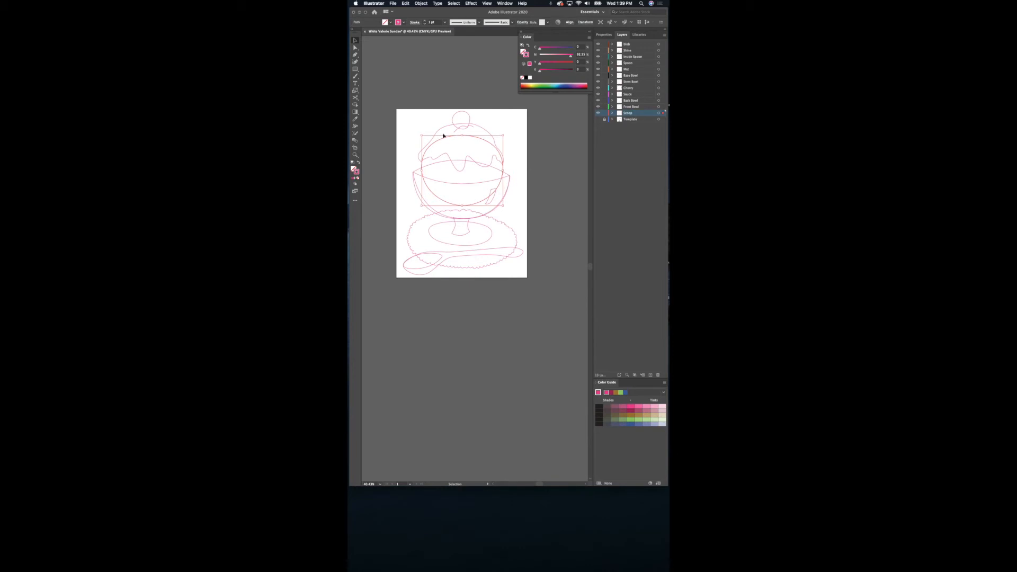
click(487, 200)
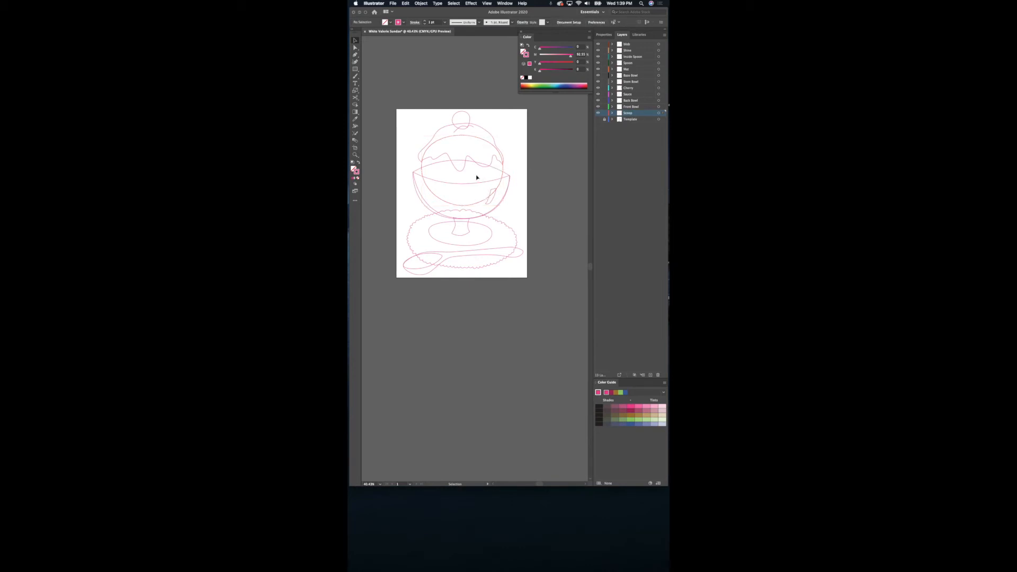
click(503, 170)
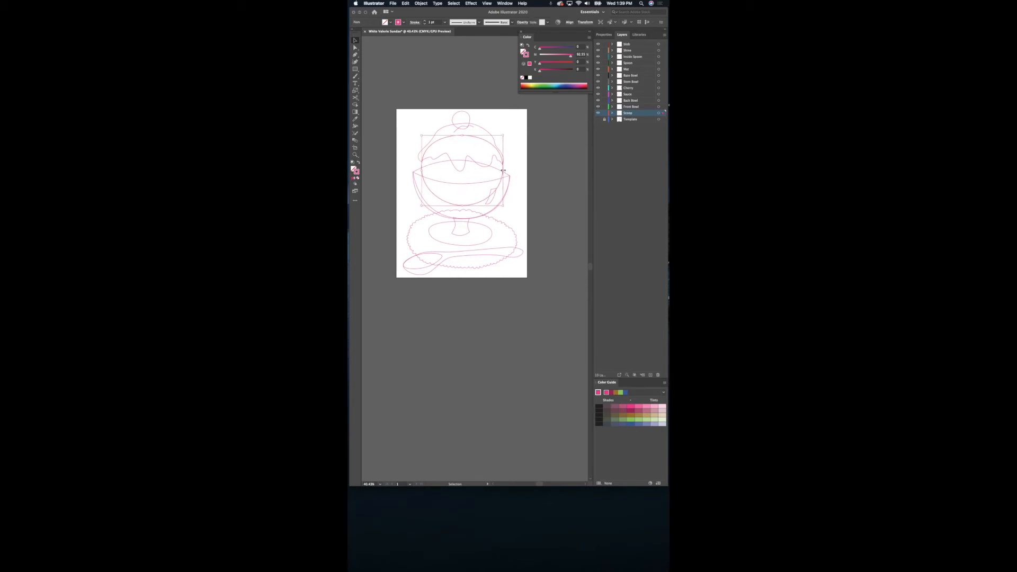
click(355, 39)
click(504, 3)
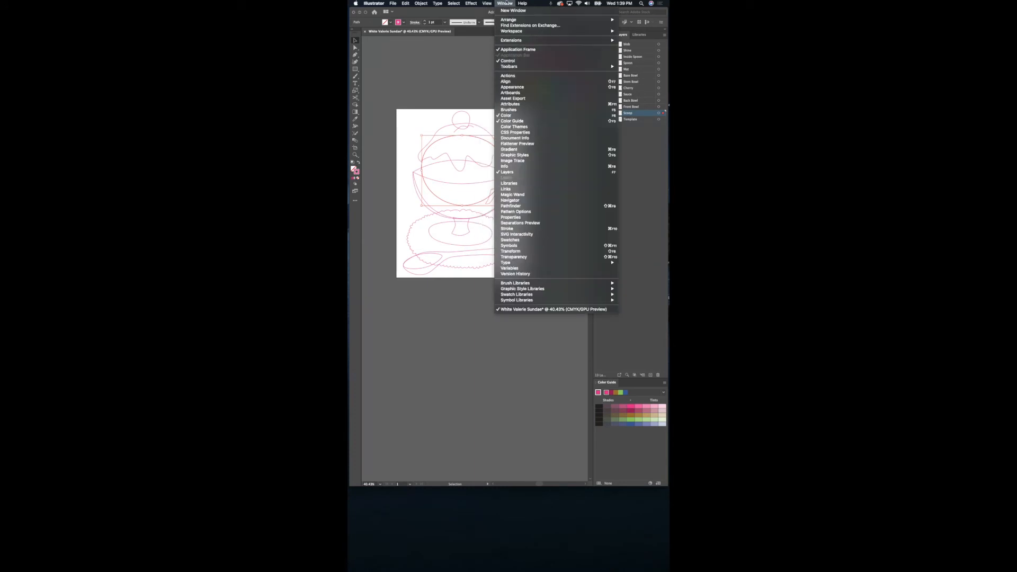
click(506, 115)
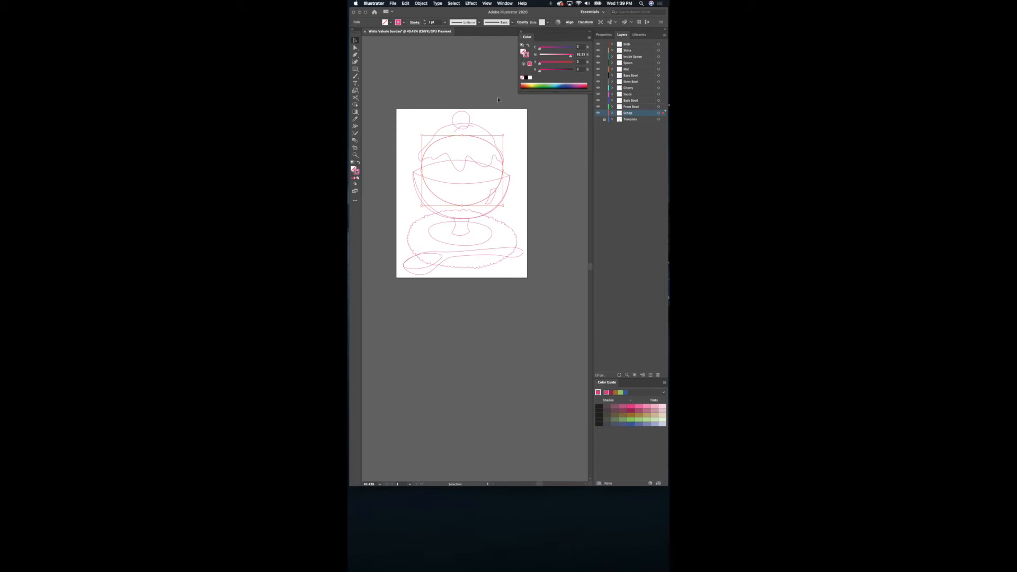
click(602, 37)
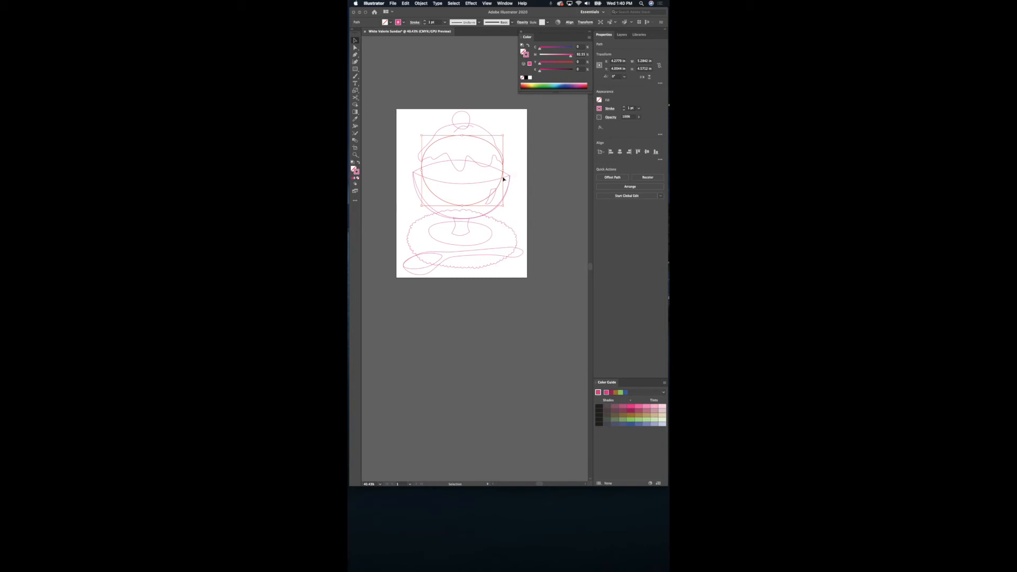
Fill the scoop with a pale mint green at hue 162° using the Color Picker, and deselect it.
click(523, 51)
double_click(523, 52)
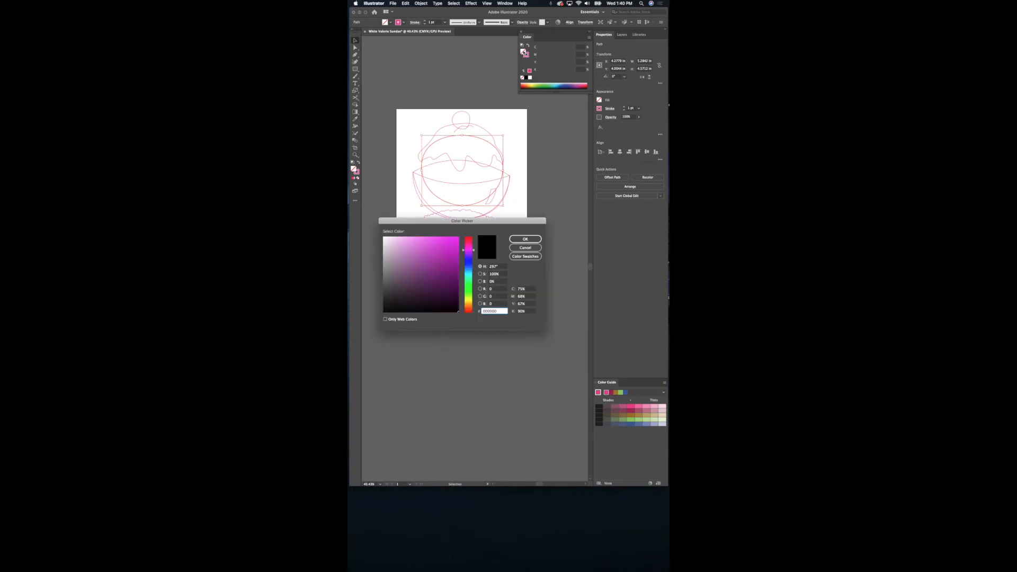
drag(511, 221, 622, 97)
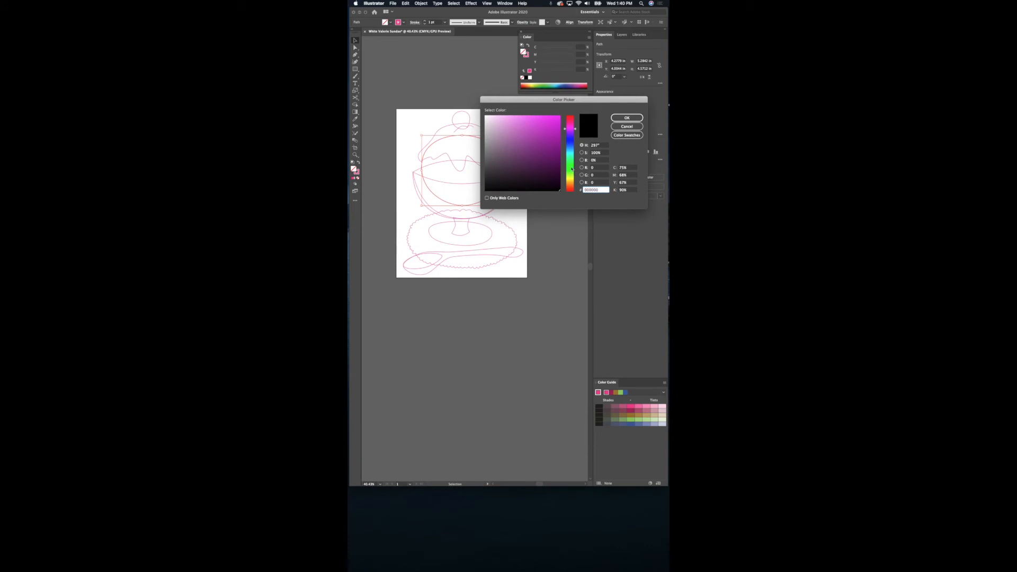
click(571, 168)
click(571, 161)
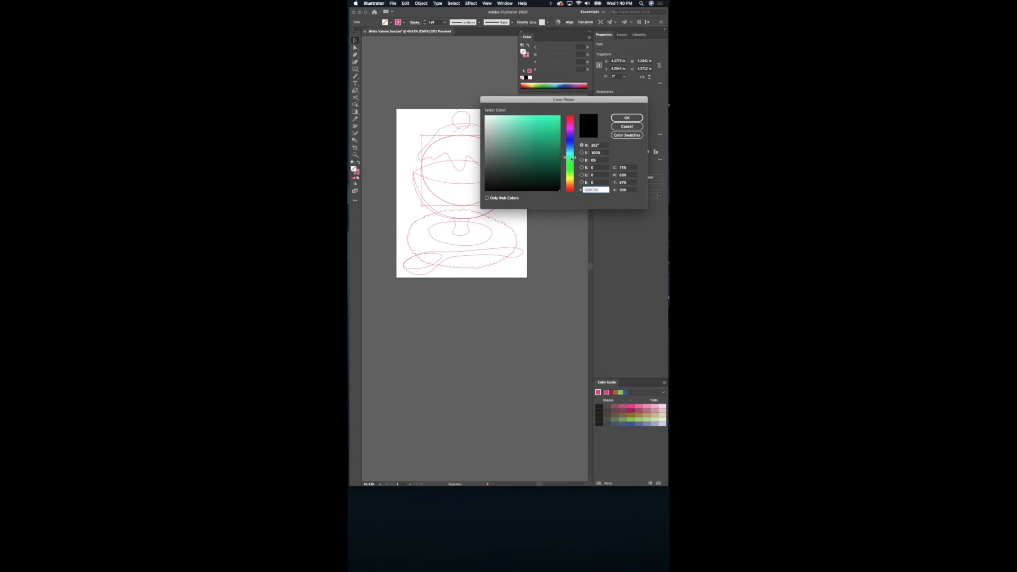
click(510, 121)
drag(504, 124, 506, 127)
click(625, 118)
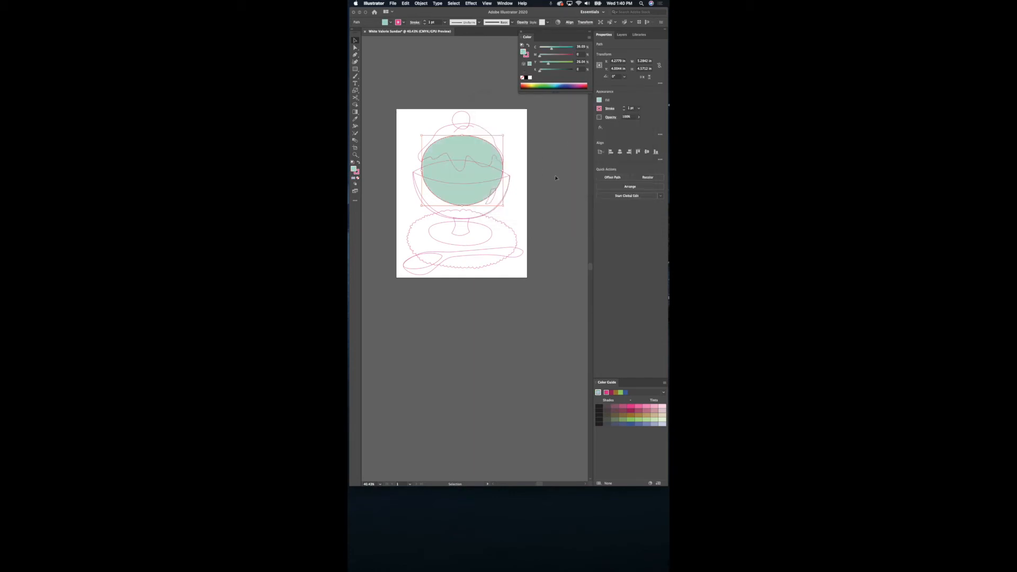
click(562, 146)
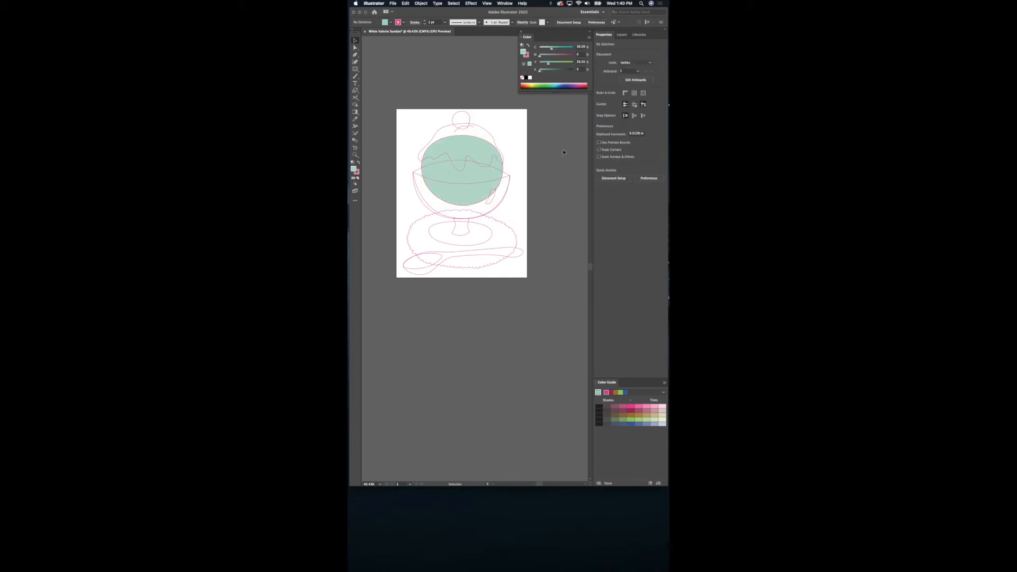
Remove the stroke from the mint scoop, and deselect it.
click(495, 179)
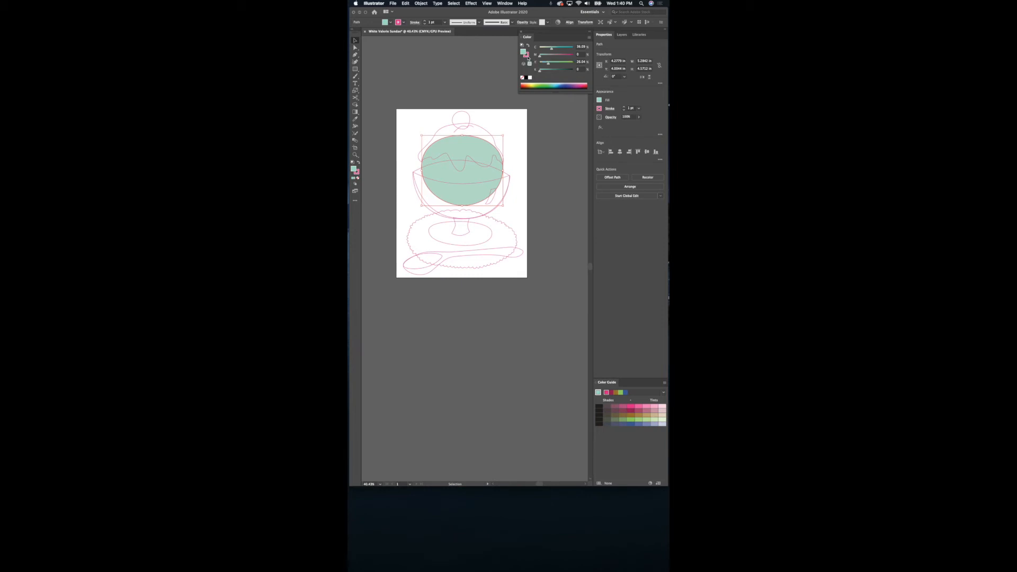
click(527, 57)
click(522, 79)
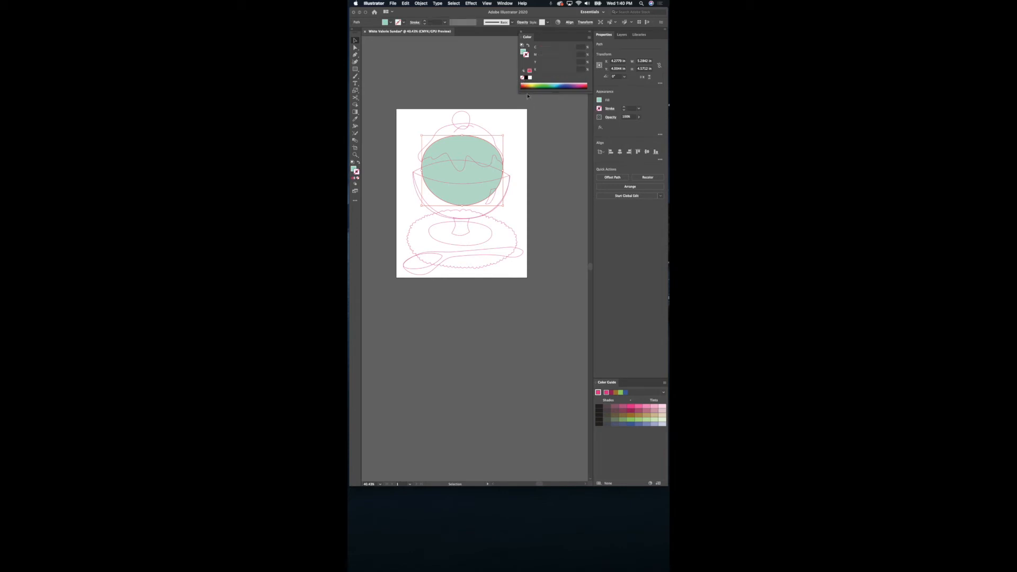
click(552, 168)
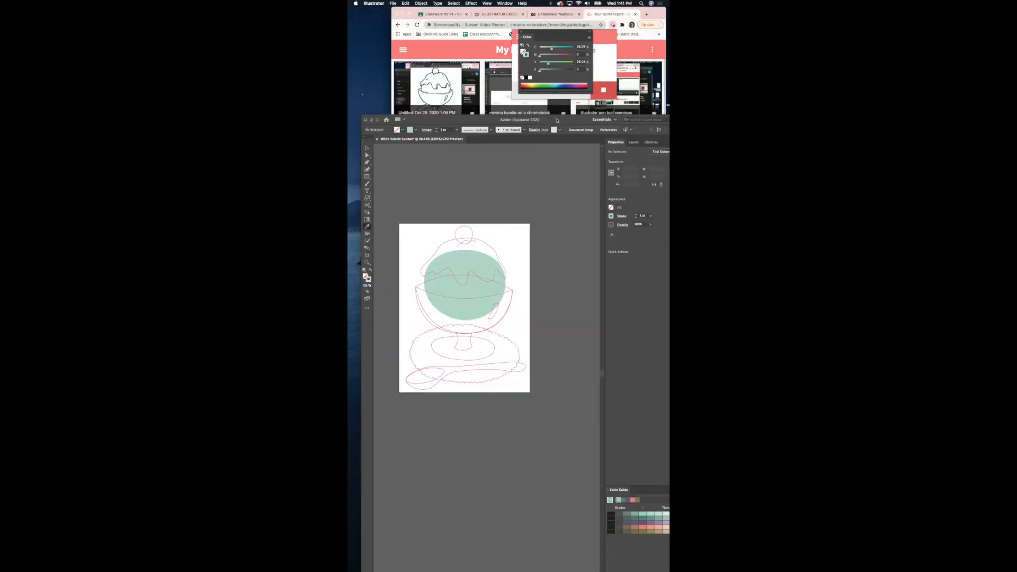
Move the application window back up the screen, swap the fill and stroke colors, and return to the Selection tool.
drag(556, 120, 551, 13)
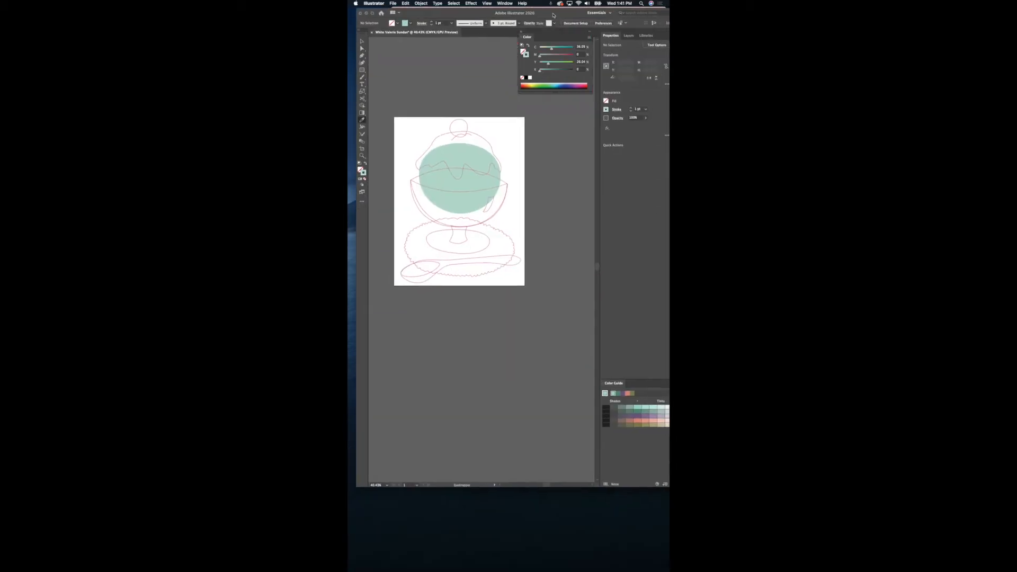
click(527, 46)
click(362, 41)
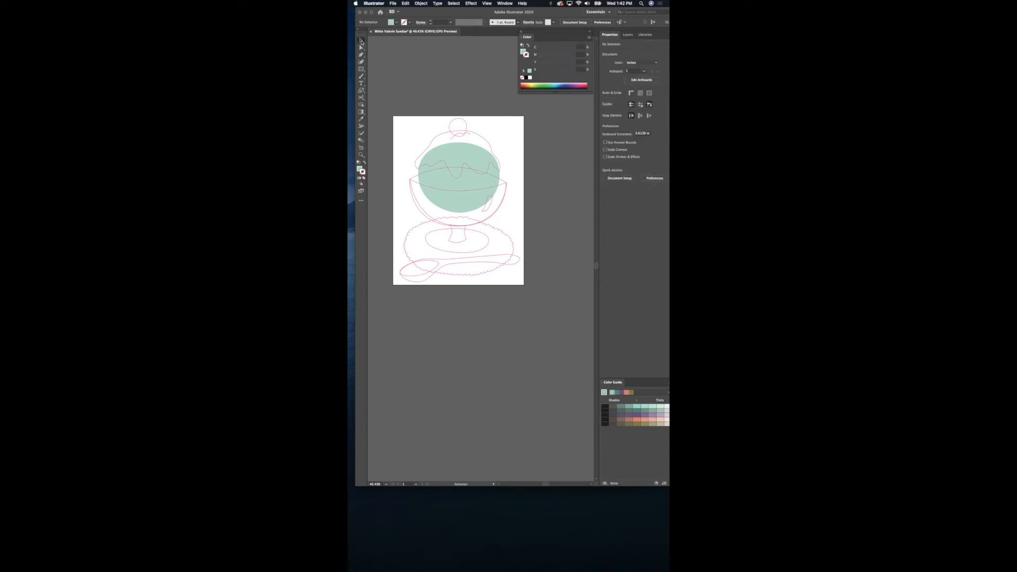
Give the sauce path a dark blue fill with no stroke, and deselect it.
click(490, 149)
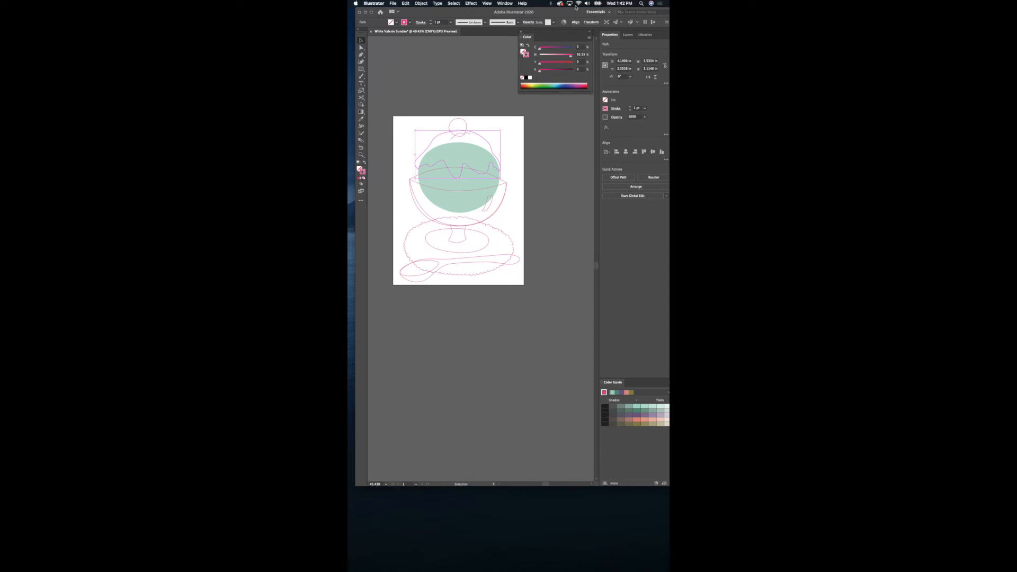
click(568, 85)
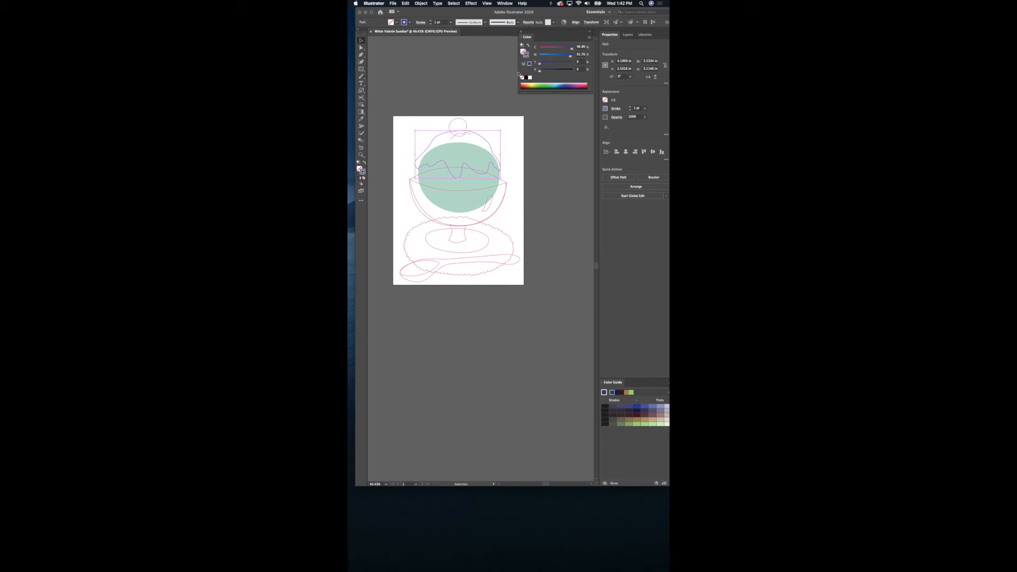
click(528, 46)
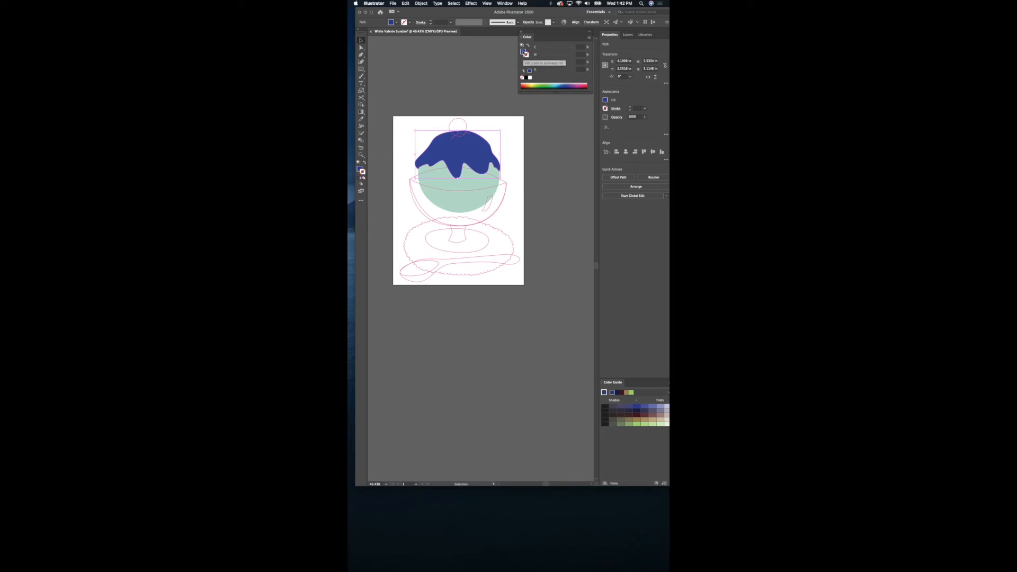
click(524, 52)
click(551, 172)
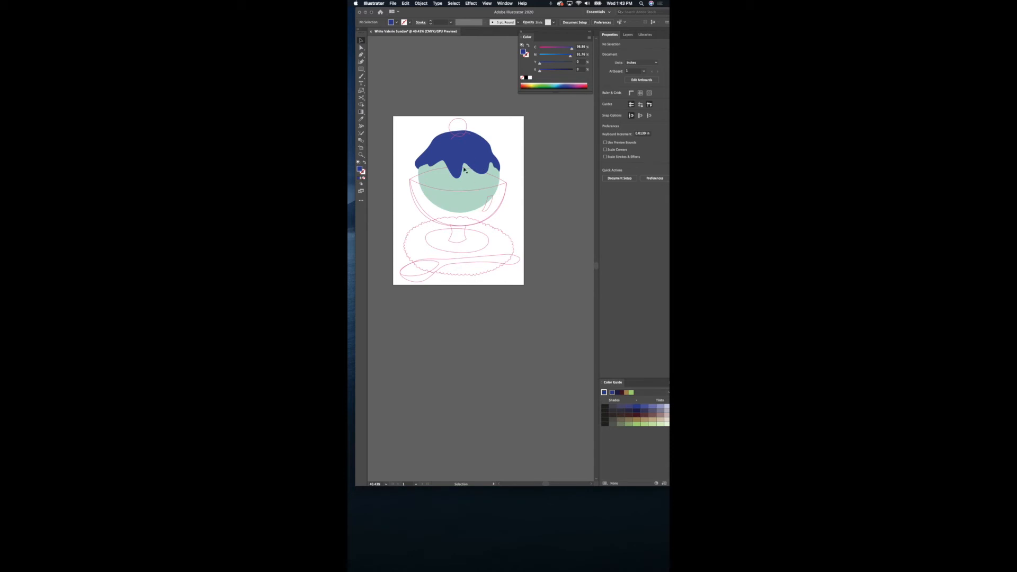
Lock the Scoop layer so that the bowl paths can be selected over it.
click(495, 189)
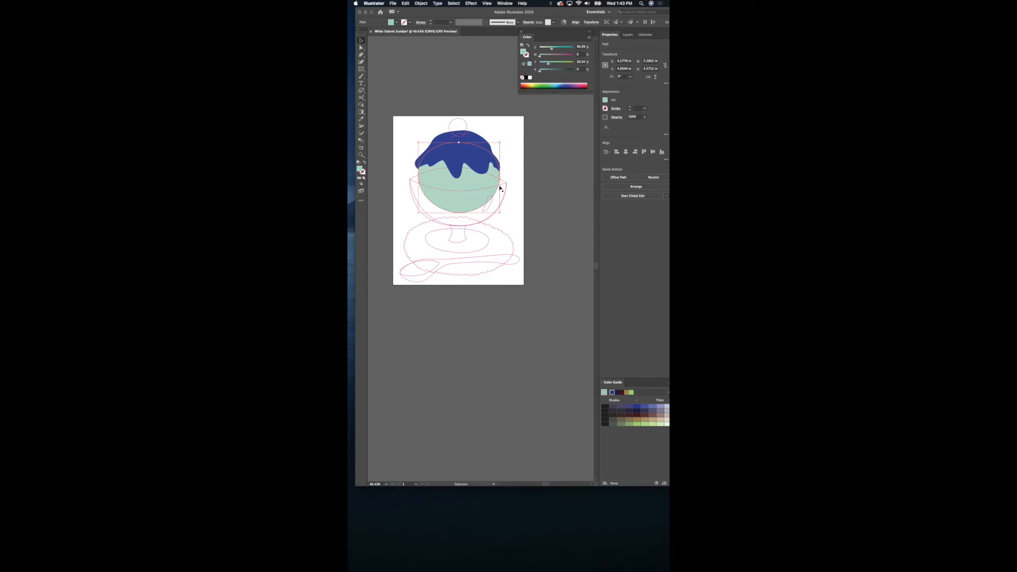
click(502, 186)
click(495, 187)
click(628, 35)
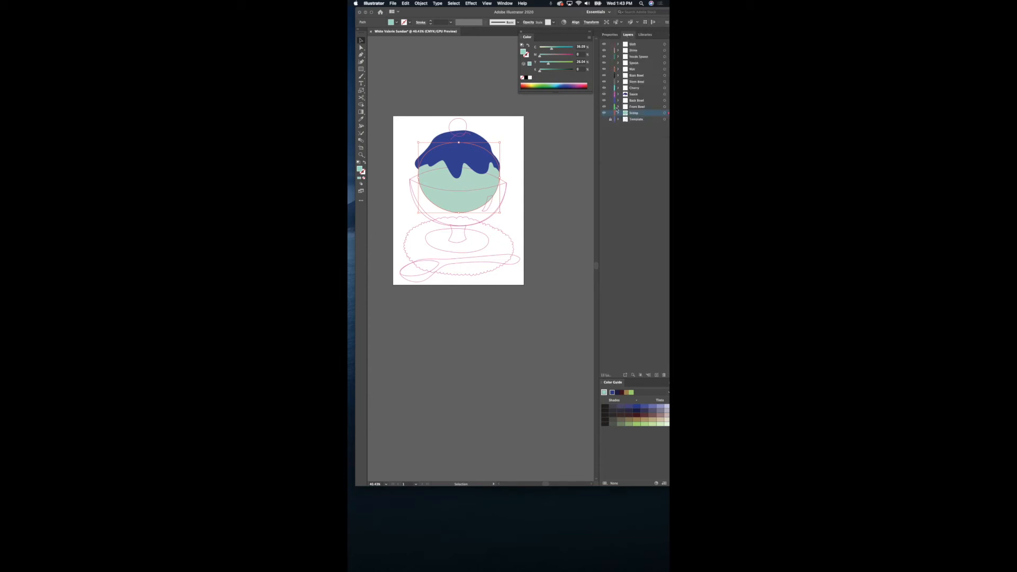
click(611, 113)
Fill the front bowl path with a teal green from the color spectrum.
click(478, 188)
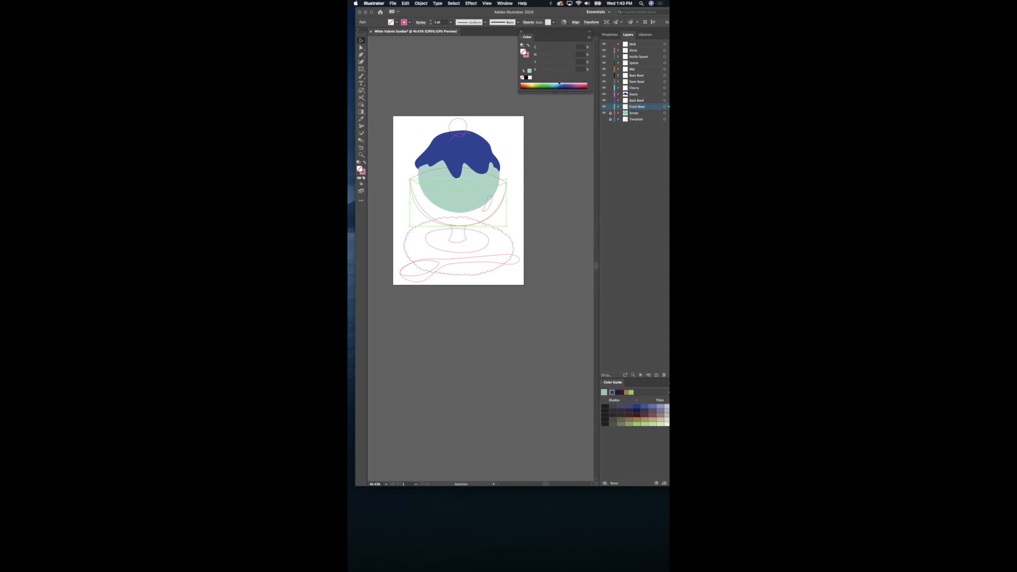
click(555, 82)
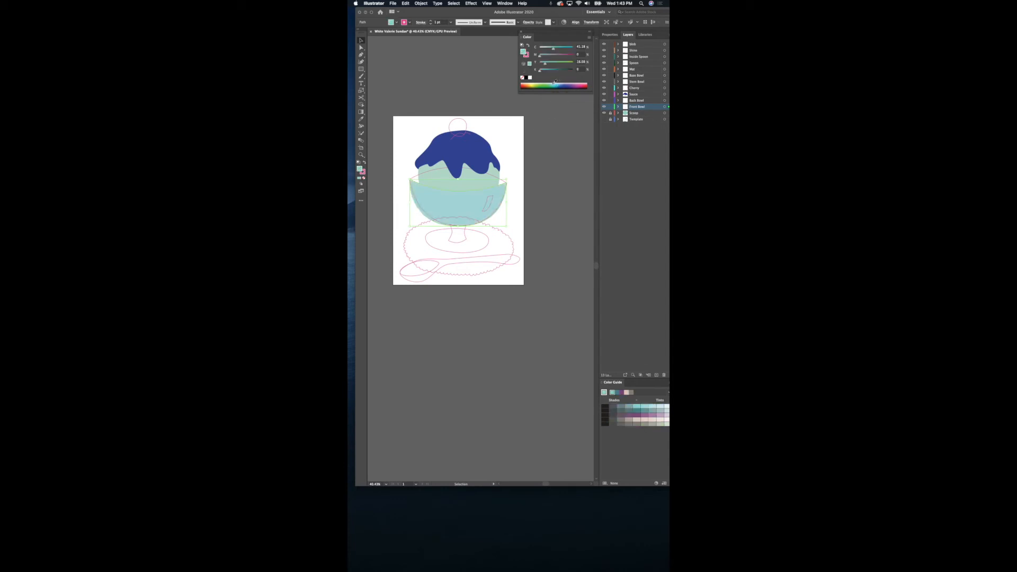
click(555, 84)
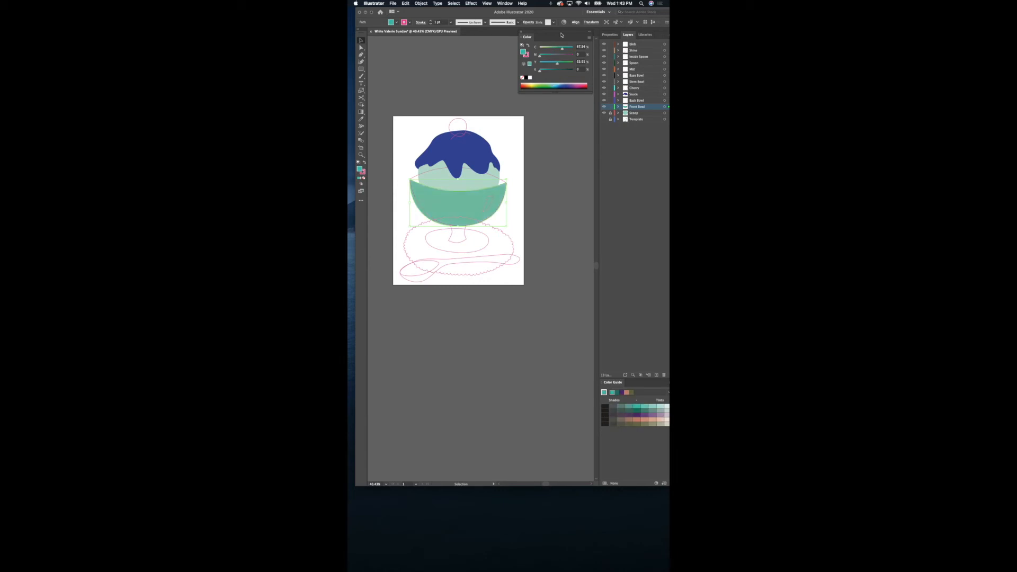
Lower the front bowl's opacity so it is see-through, and reduce its fill's yellow to 22 for a bluer tint.
click(528, 23)
click(528, 33)
click(526, 39)
click(528, 33)
drag(526, 40, 521, 41)
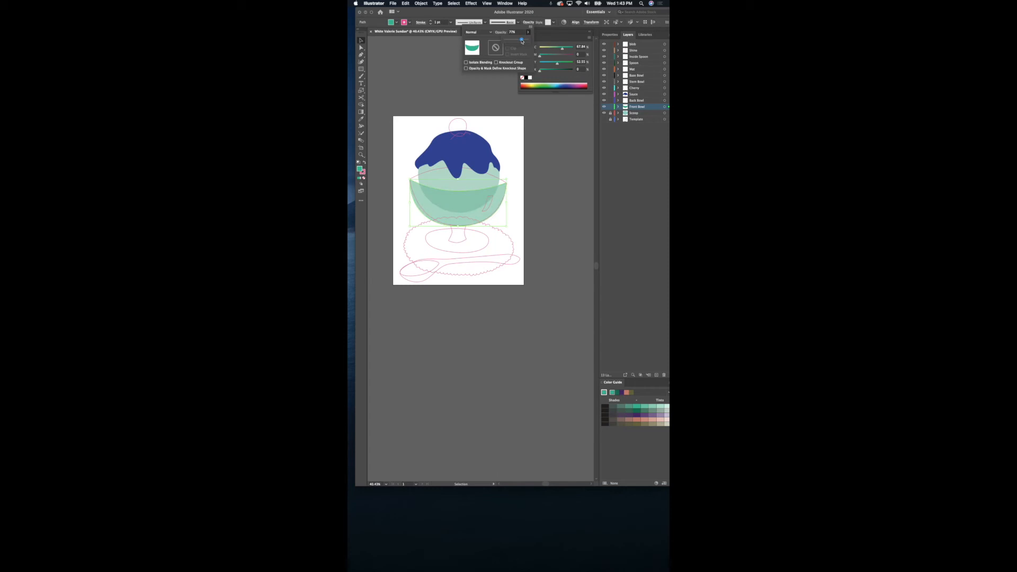
drag(522, 41, 521, 41)
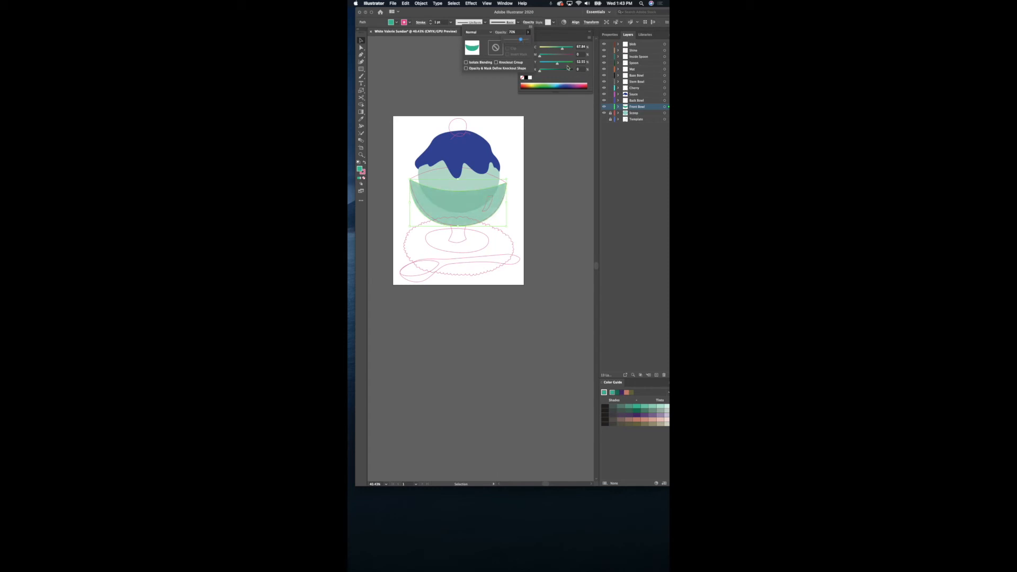
click(550, 64)
drag(549, 65, 547, 64)
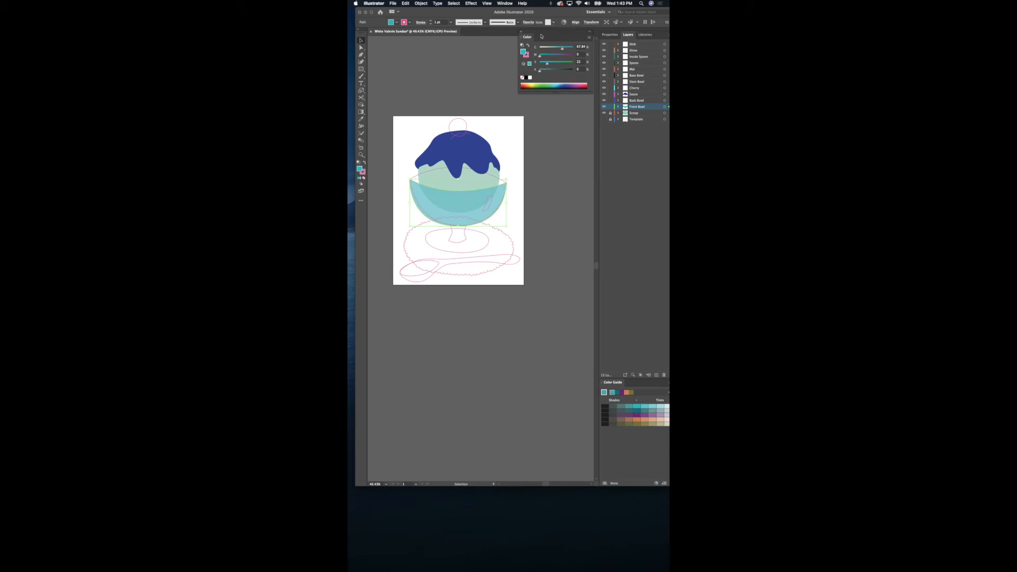
Lock the Front Bowl layer, and select the back bowl path.
click(417, 178)
click(611, 107)
click(501, 183)
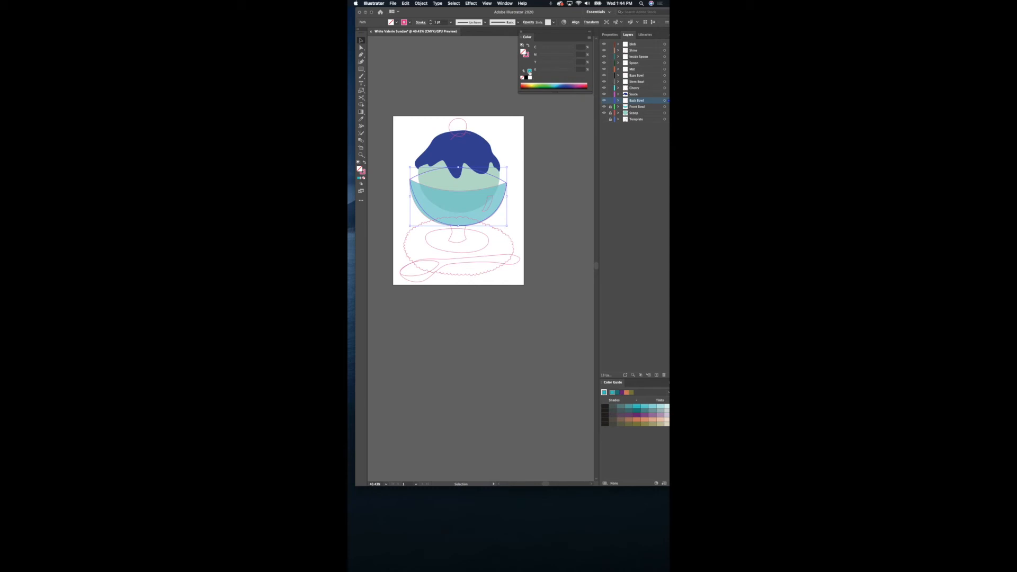
Fill the back bowl path with the last used teal and remove its stroke.
click(529, 71)
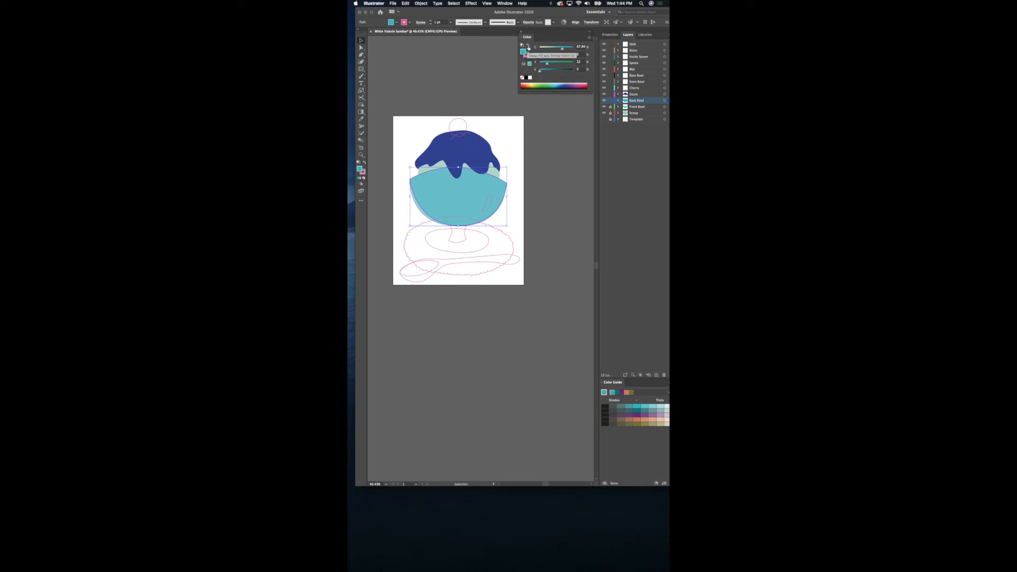
click(529, 47)
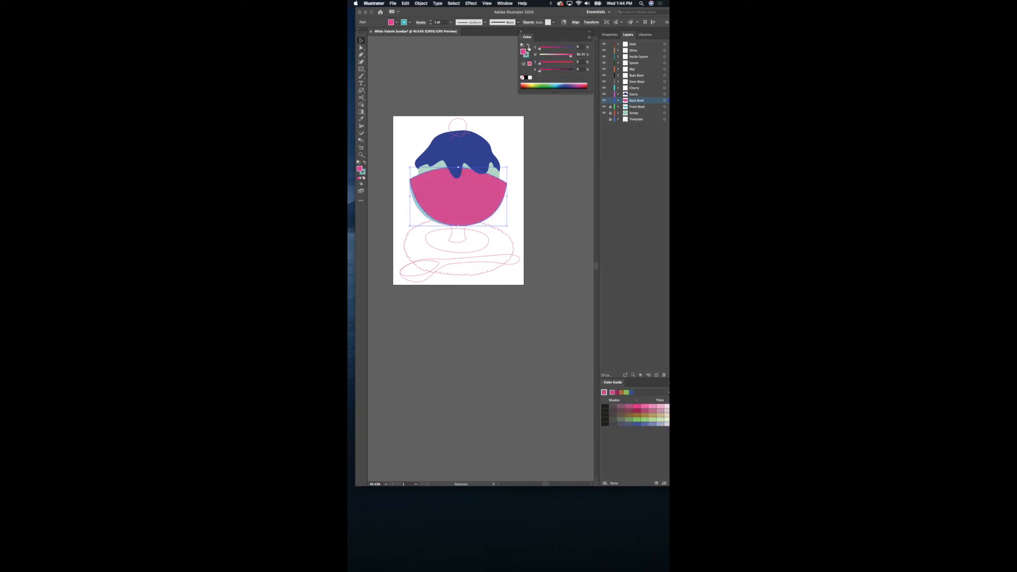
click(529, 47)
click(528, 56)
click(522, 78)
click(523, 51)
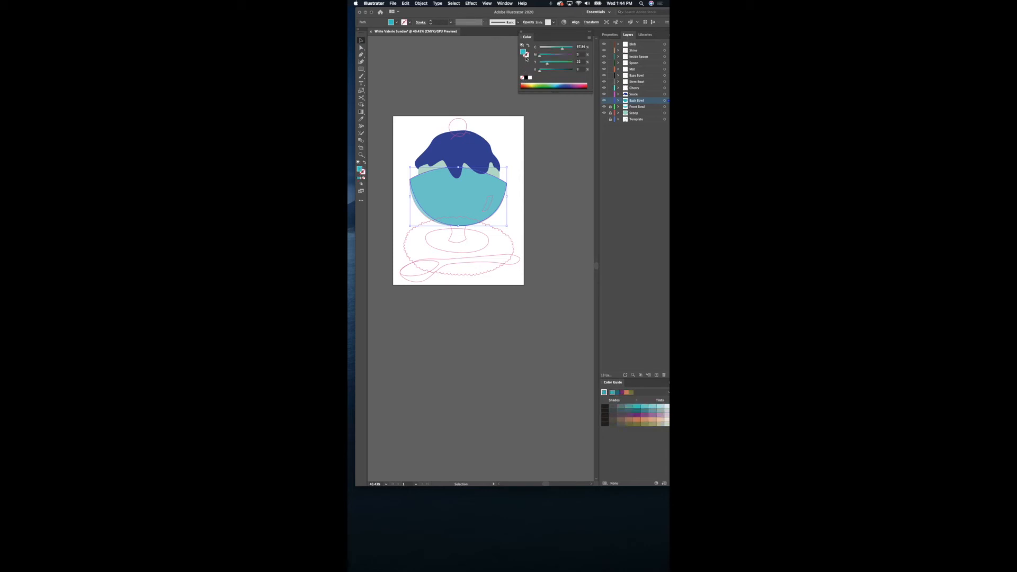
Lower the back bowl's opacity to about 60% and deselect it.
click(528, 24)
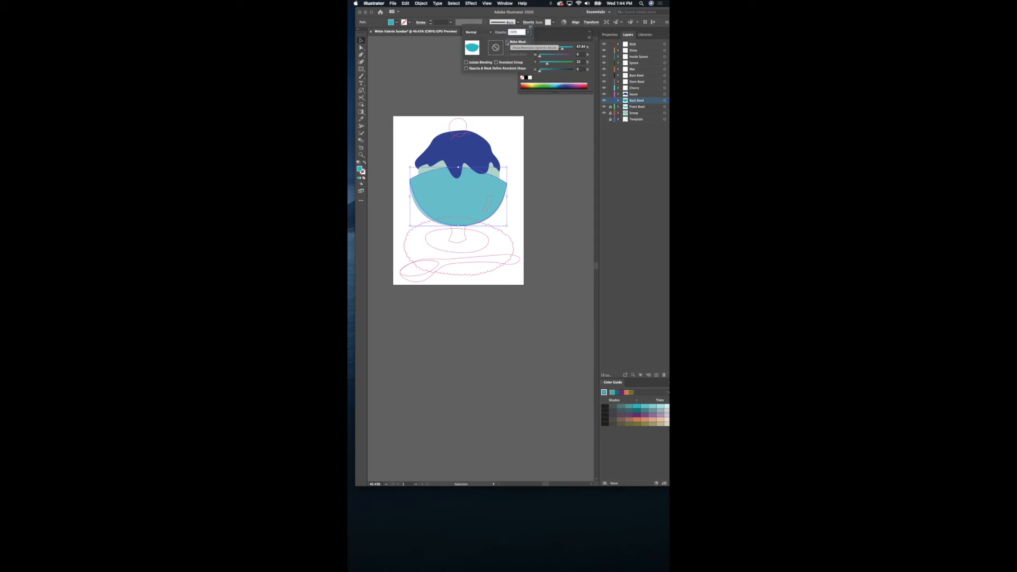
click(528, 32)
drag(518, 41, 520, 41)
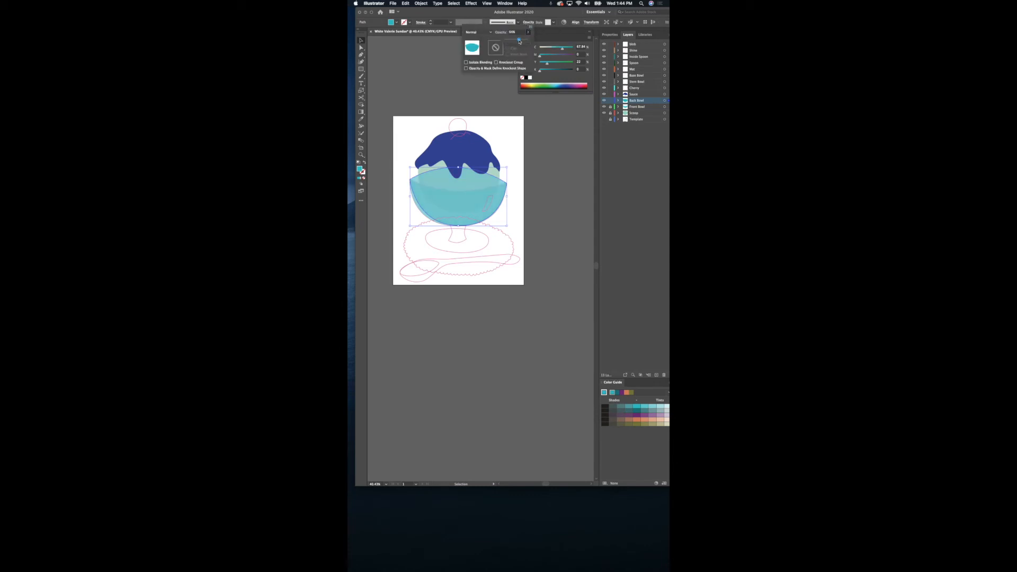
click(546, 155)
click(408, 77)
click(547, 205)
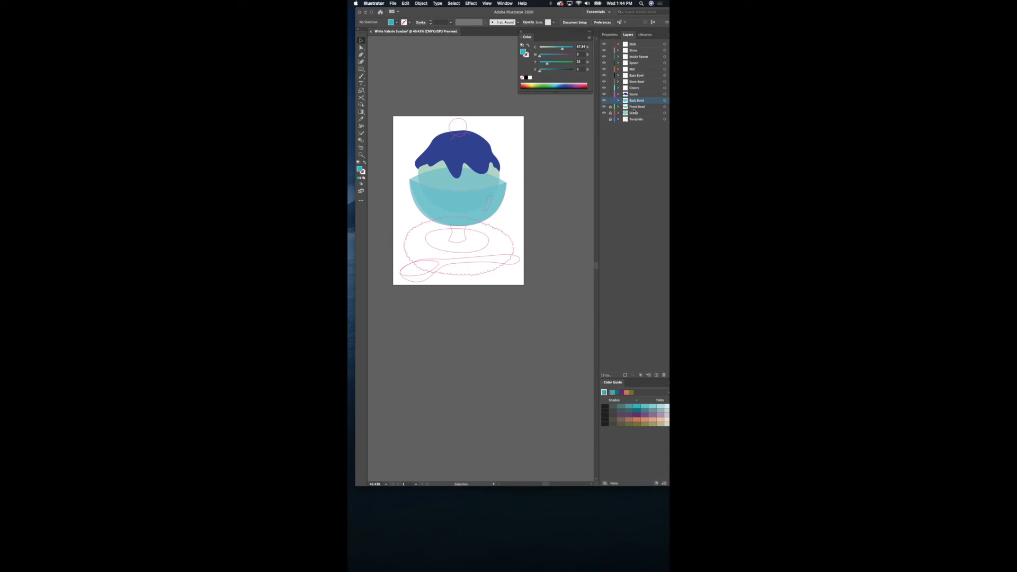
Reorder the layers so Front Bowl sits above Scoop and Back Bowl below it, and lock all three.
click(610, 112)
click(610, 107)
click(647, 113)
drag(648, 116, 647, 107)
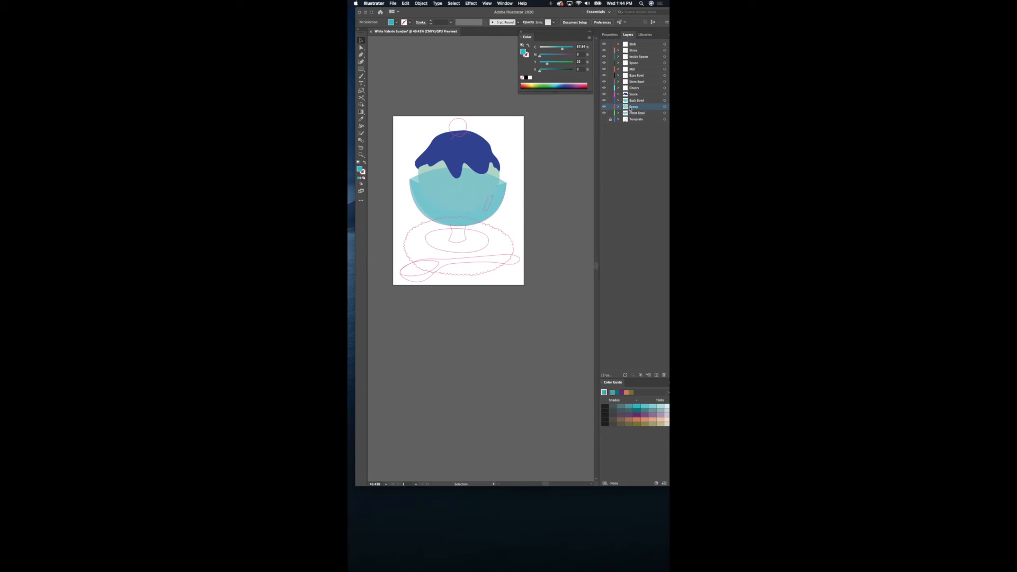
drag(643, 102, 612, 113)
click(643, 113)
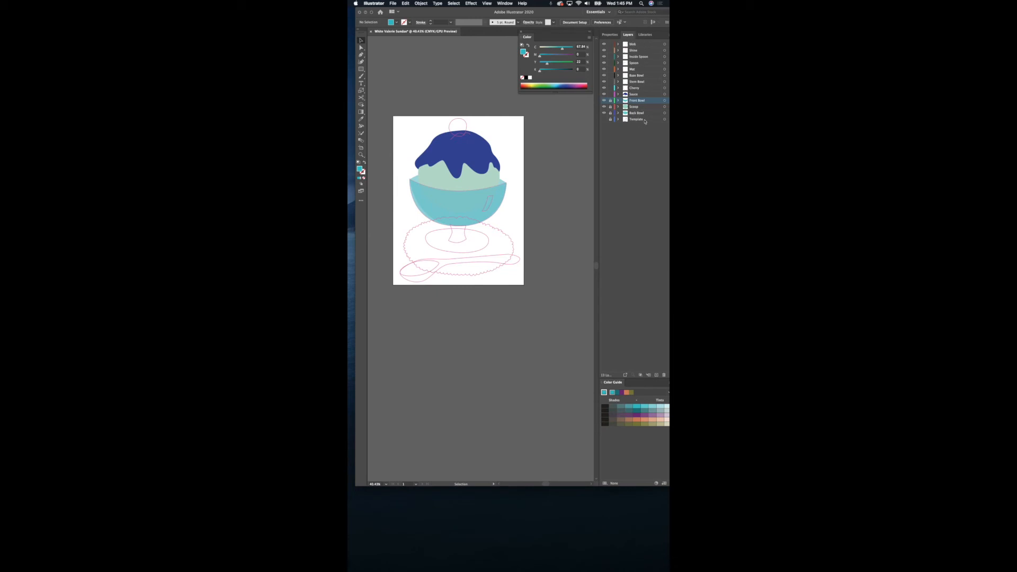
Unlock the Front Bowl layer and lower its opacity to about 40% so the scoop shows through.
scroll(481, 186, up, 10)
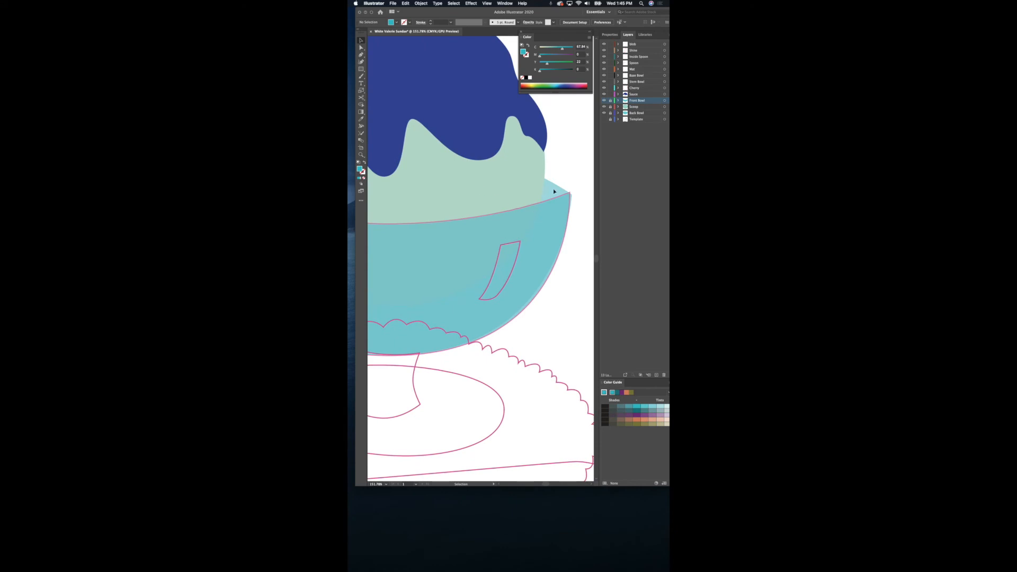
click(610, 101)
click(664, 101)
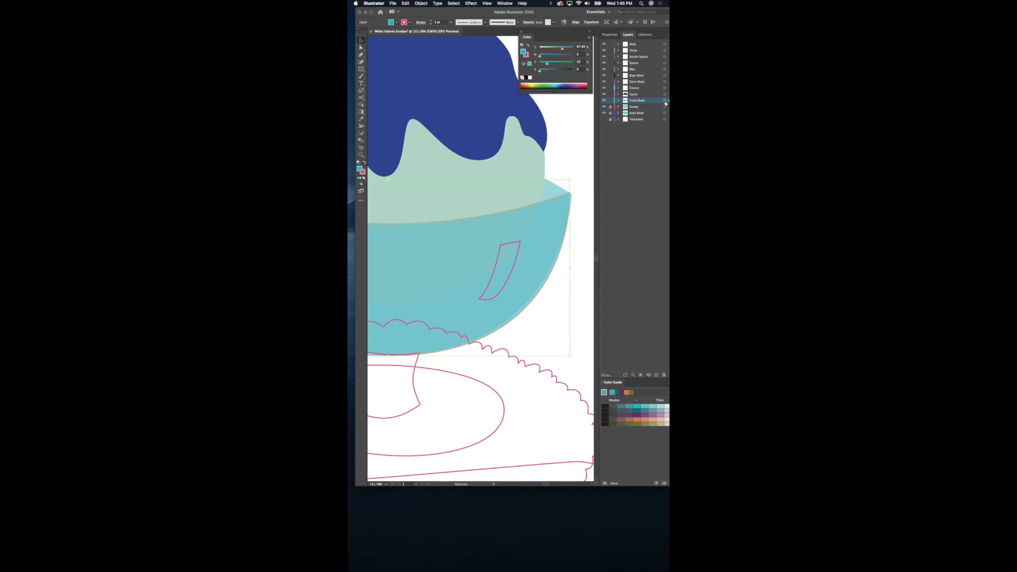
click(528, 22)
click(528, 32)
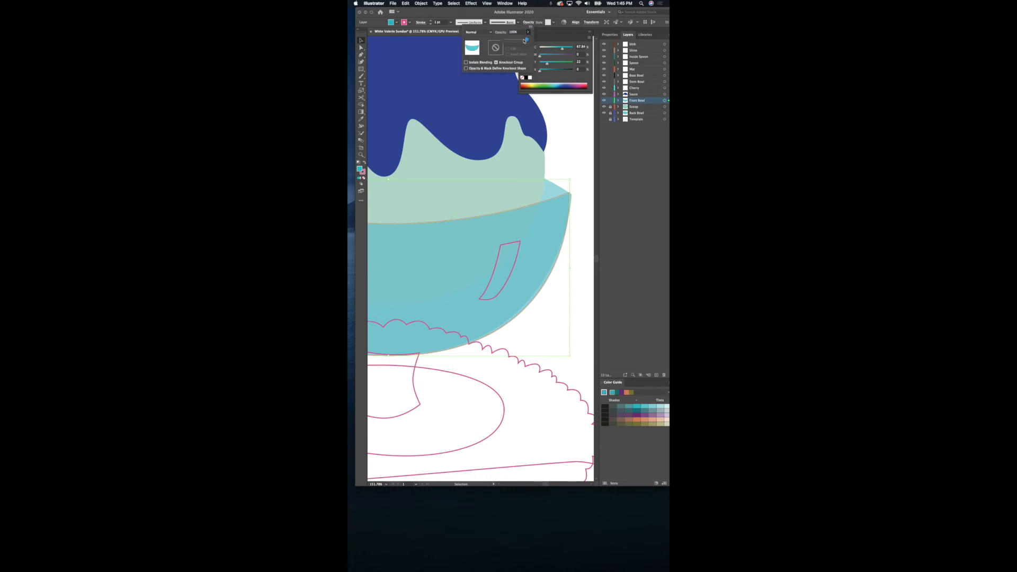
drag(526, 41, 513, 41)
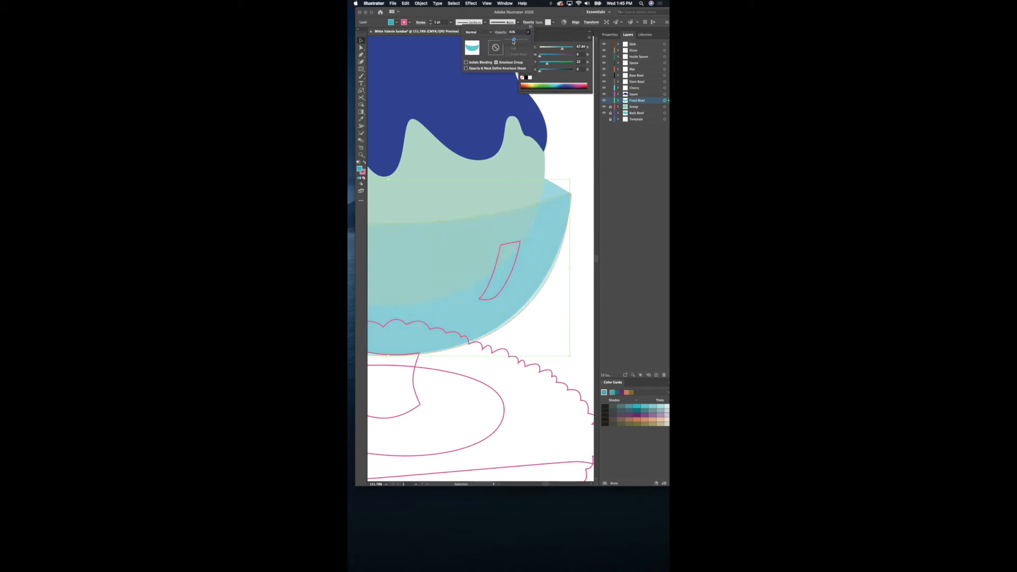
click(574, 119)
click(575, 136)
scroll(514, 173, down, 5)
scroll(515, 172, up, 2)
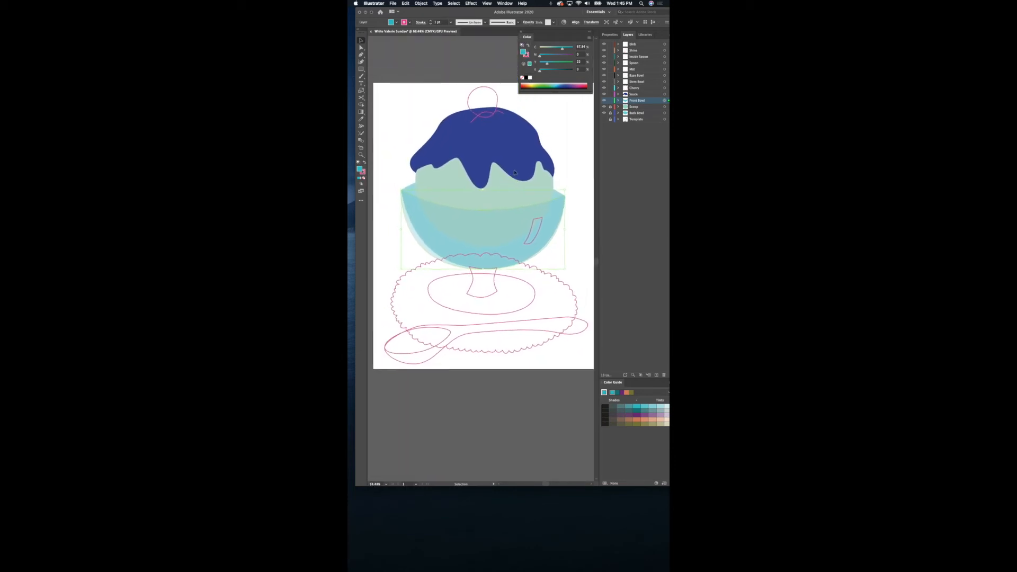
click(569, 294)
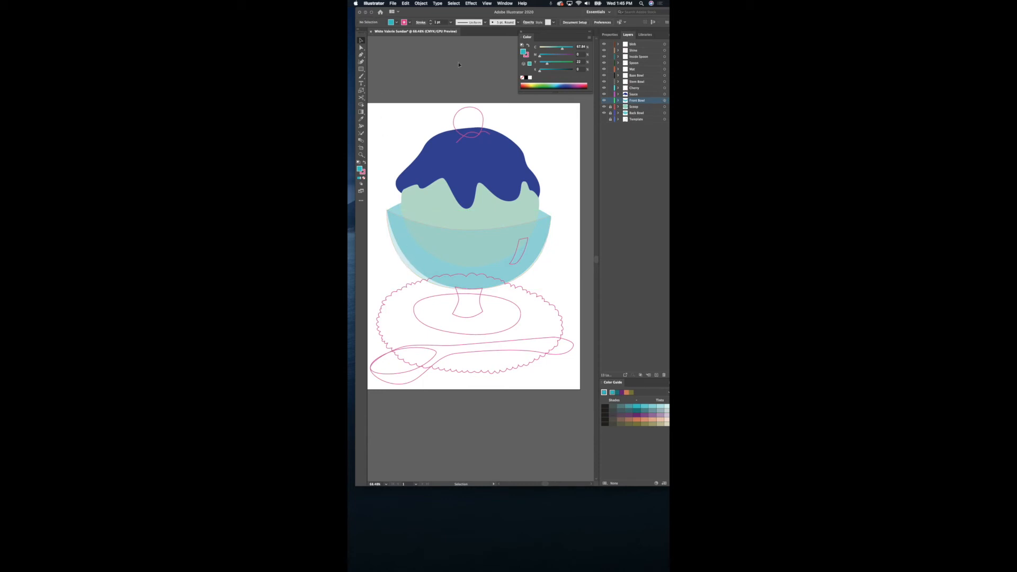
Lock the Front Bowl and Sauce layers, and fill the cherry path with a pinkish red from the color spectrum.
click(610, 100)
click(662, 90)
click(665, 89)
click(483, 128)
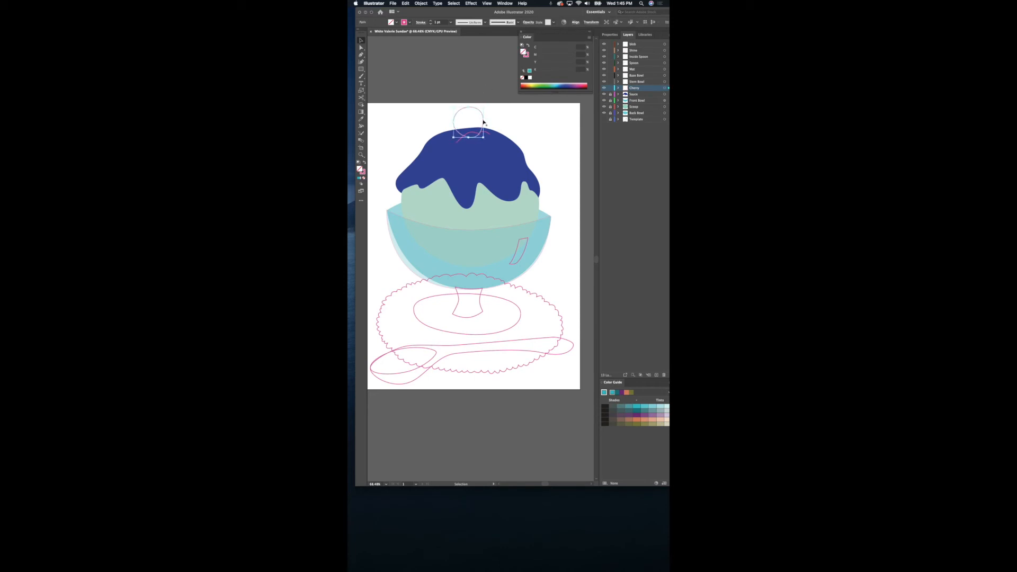
click(584, 84)
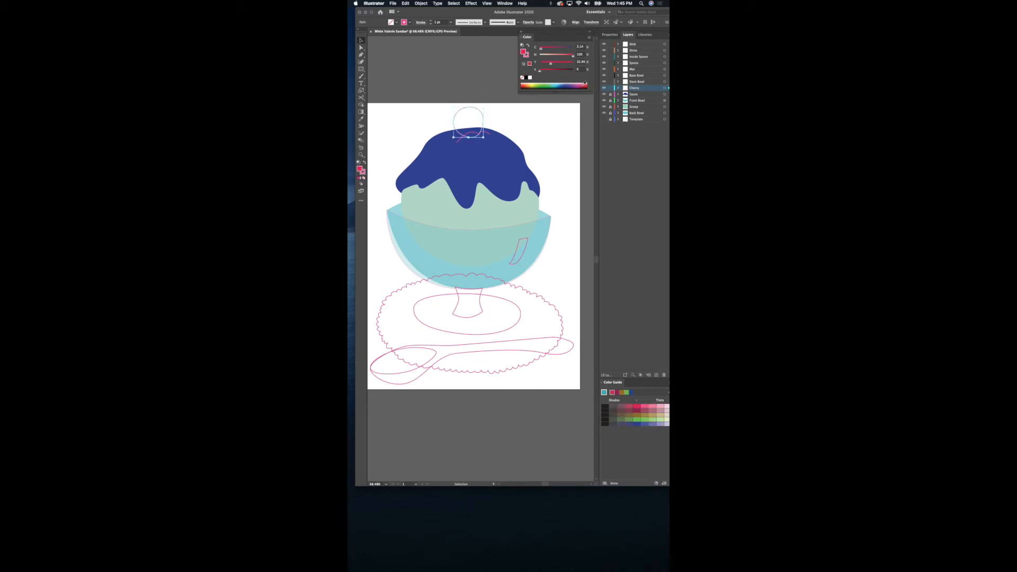
click(528, 22)
click(528, 21)
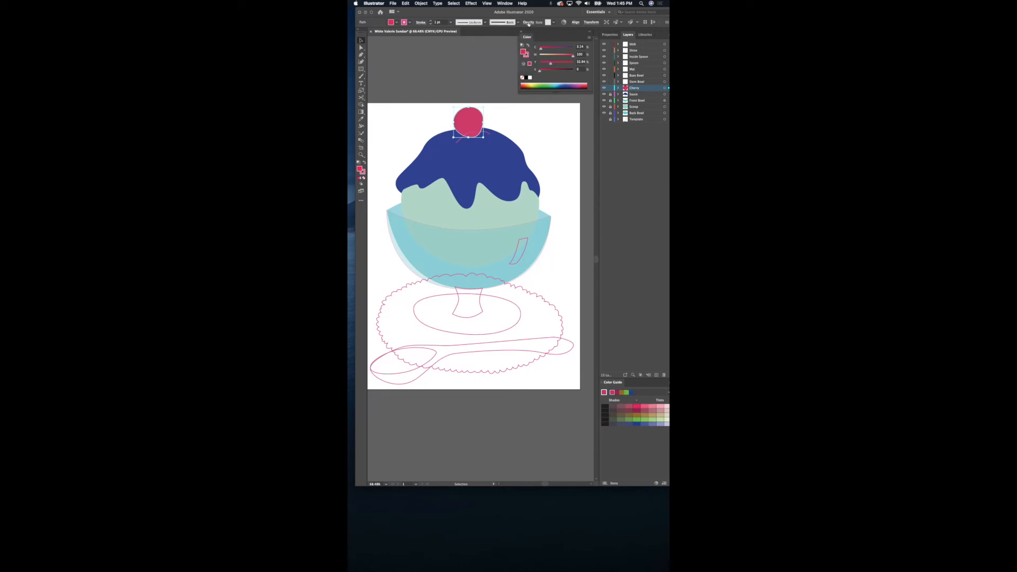
click(472, 83)
Lock the Cherry layer and select the artwork on the Stem Bowl layer.
click(611, 88)
click(667, 82)
click(665, 82)
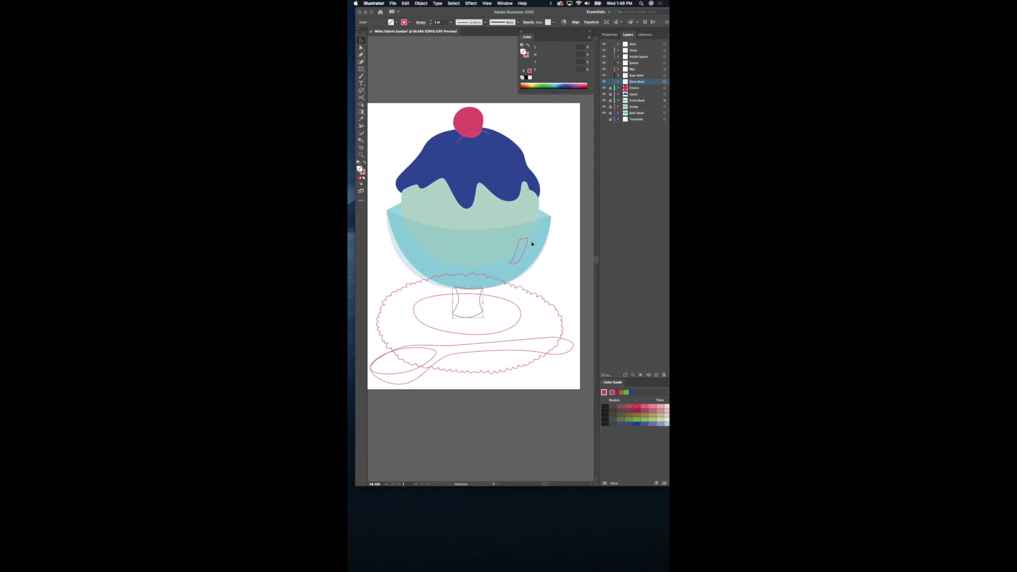
Display the document's color swatches and enlarge their area to show all rows.
click(509, 4)
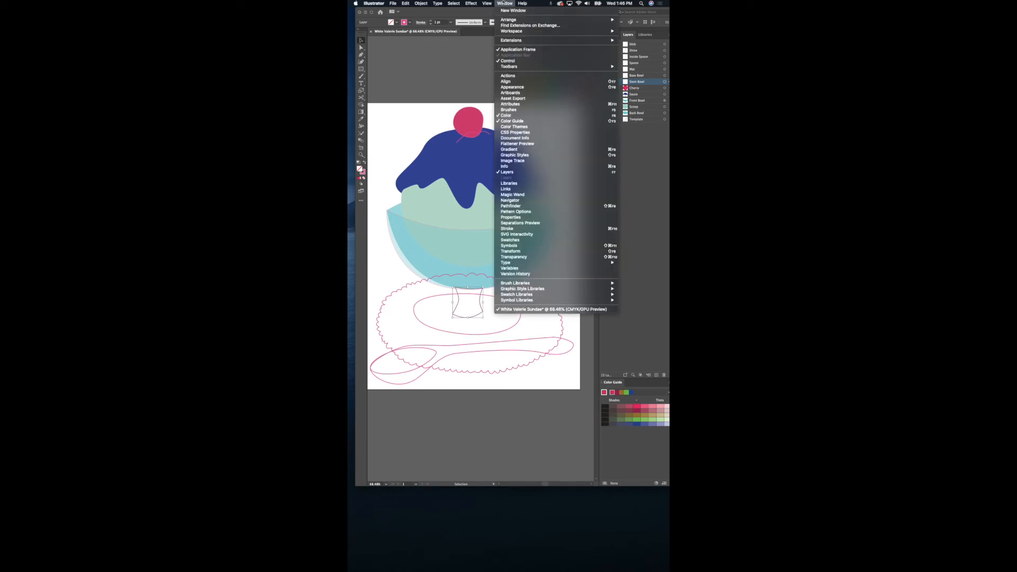
click(513, 240)
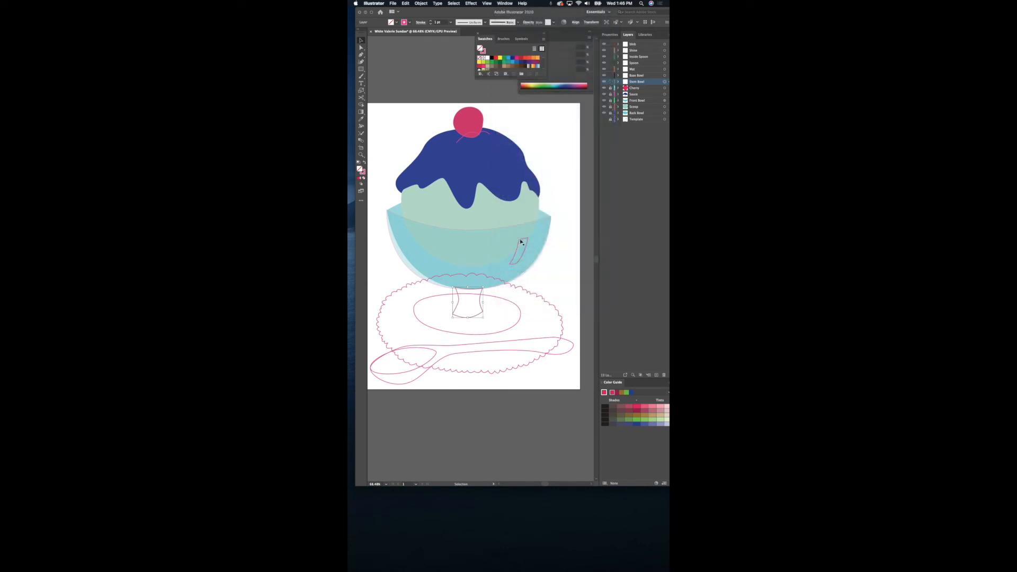
drag(509, 78, 514, 117)
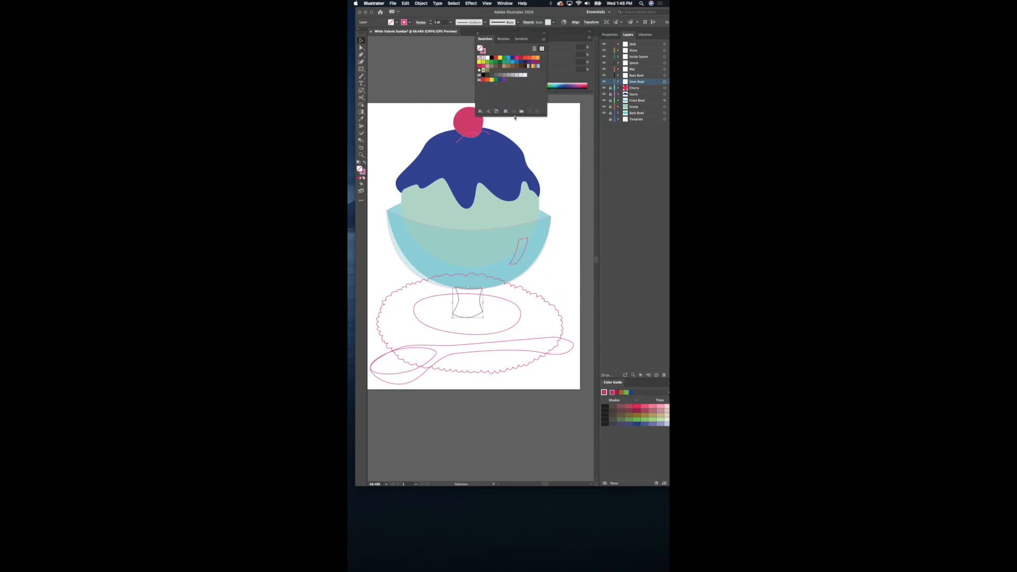
Sample the sauce, bowl, scoop and cherry colors with the Eyedropper and save each one as a swatch.
click(362, 120)
click(439, 155)
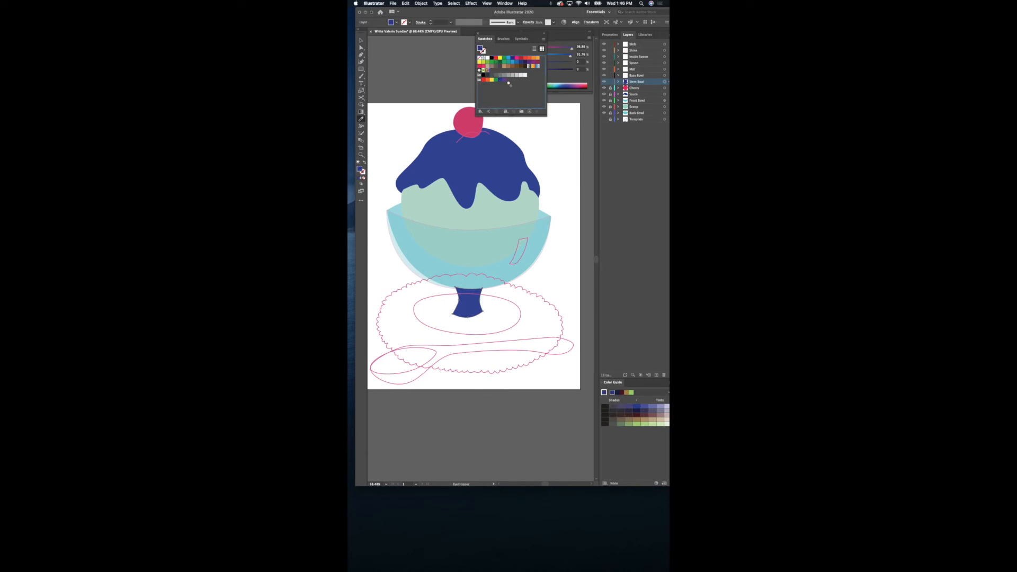
click(493, 71)
click(548, 226)
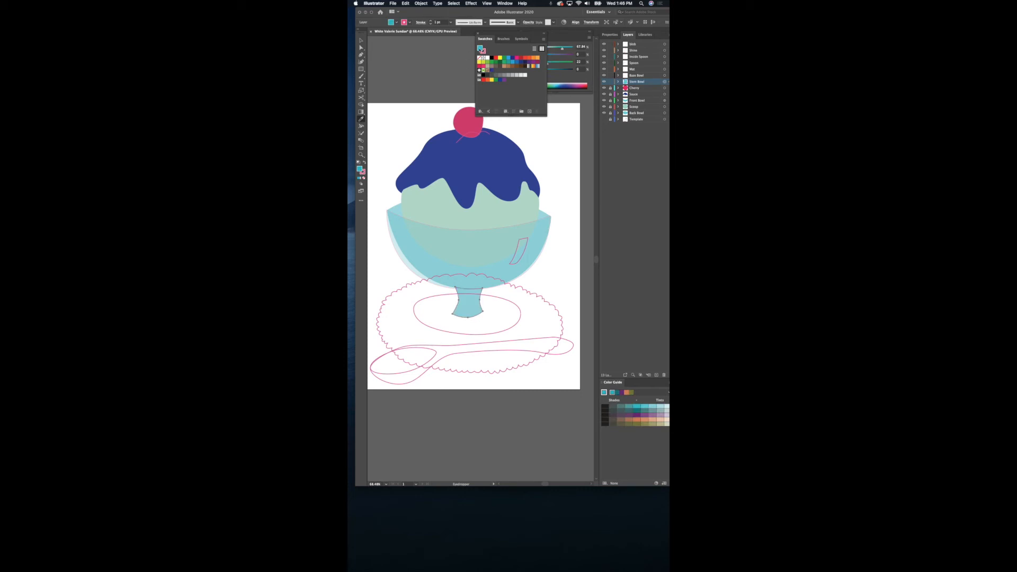
click(495, 71)
click(534, 210)
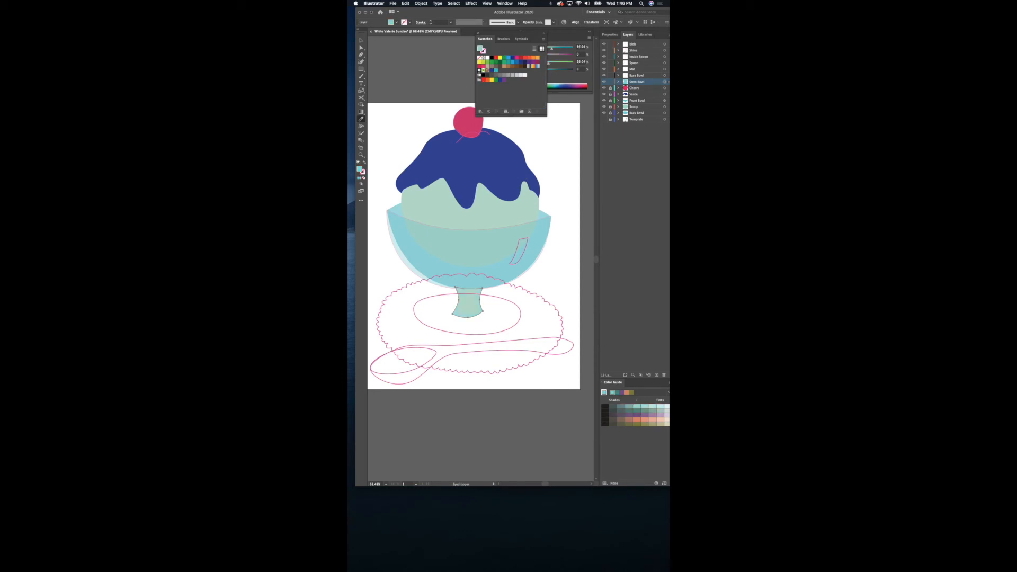
drag(499, 72, 499, 72)
click(470, 119)
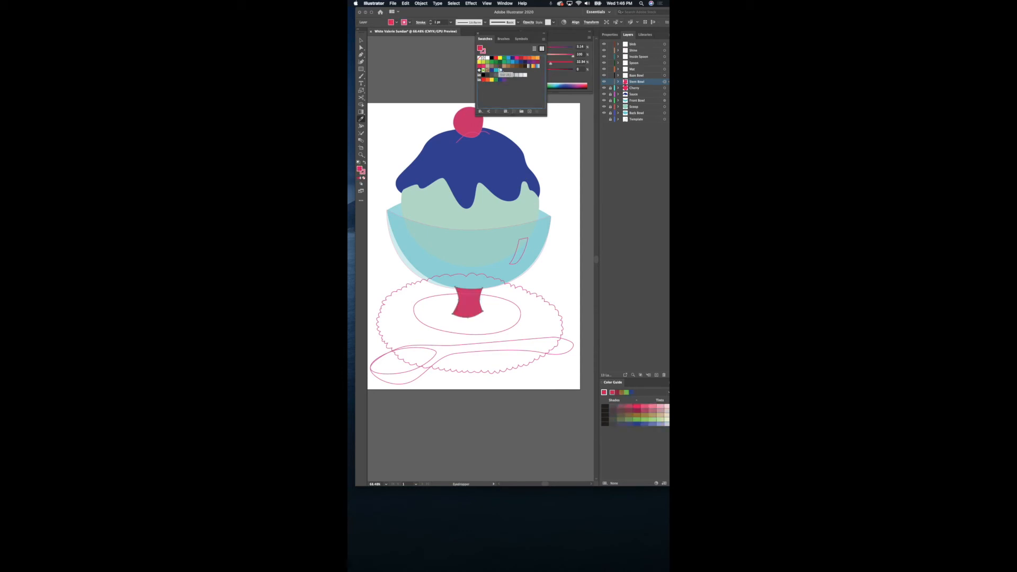
drag(503, 72, 503, 72)
Return to the Selection tool and dock the swatches beneath the color sliders.
click(361, 40)
drag(509, 35, 552, 94)
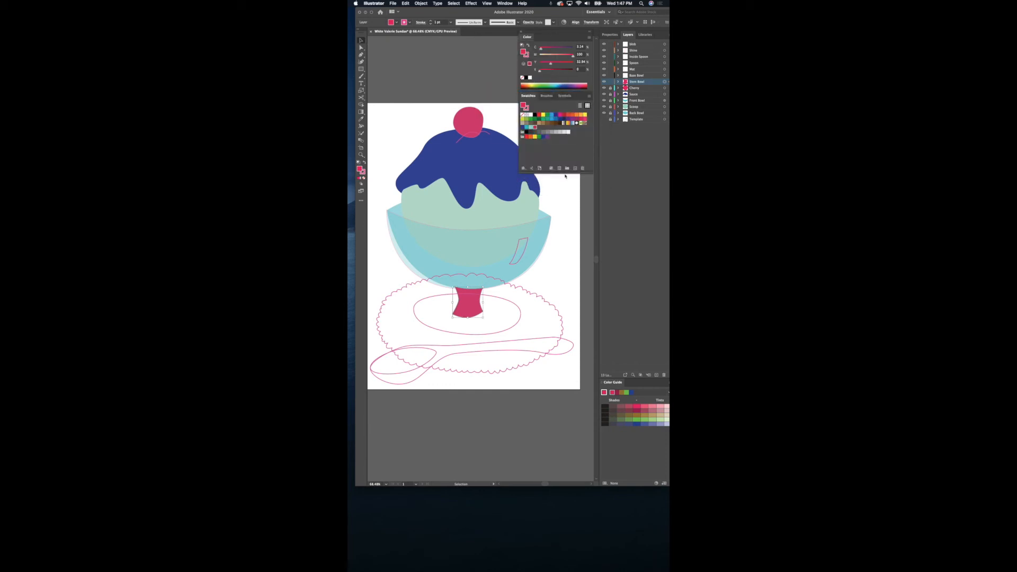
Fill the bowl's stem with the saved teal swatch and set its stroke to none.
scroll(481, 265, down, 5)
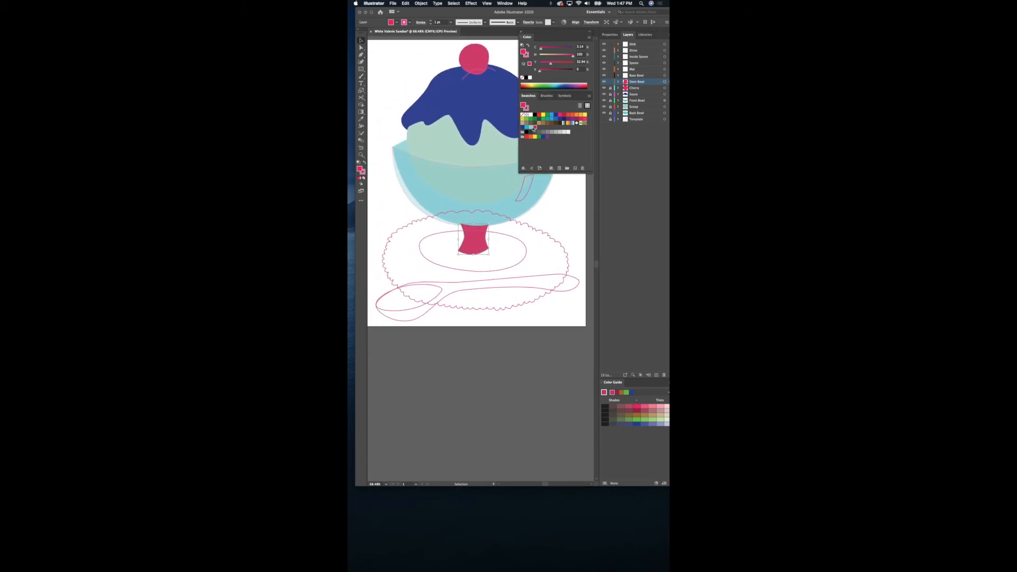
click(528, 128)
click(530, 127)
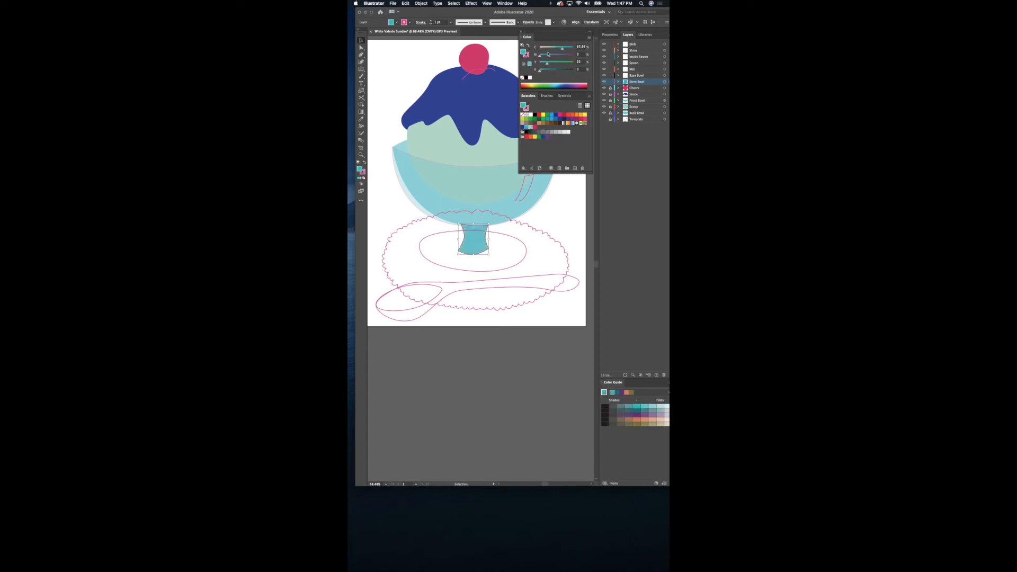
click(526, 108)
click(523, 115)
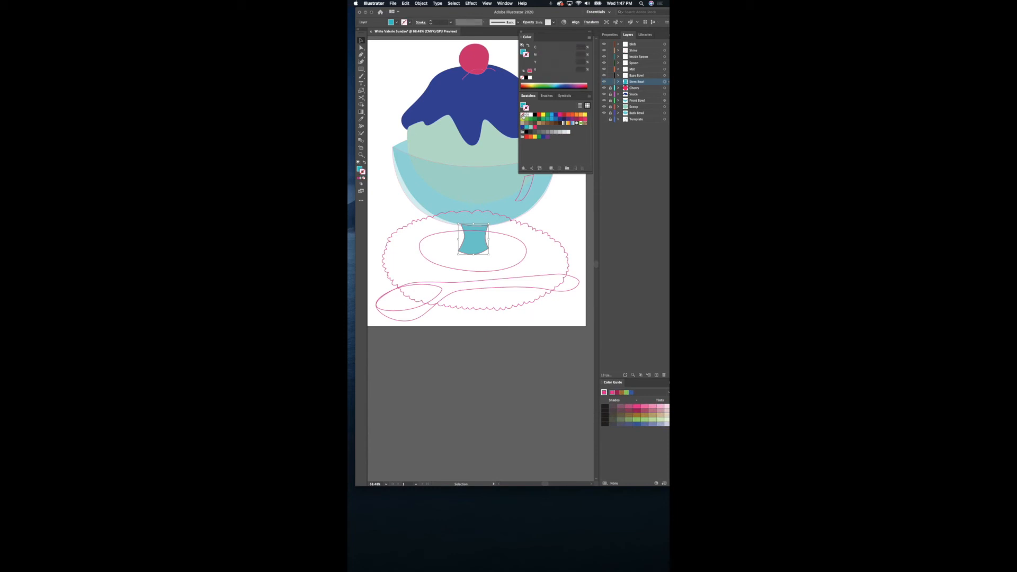
click(523, 105)
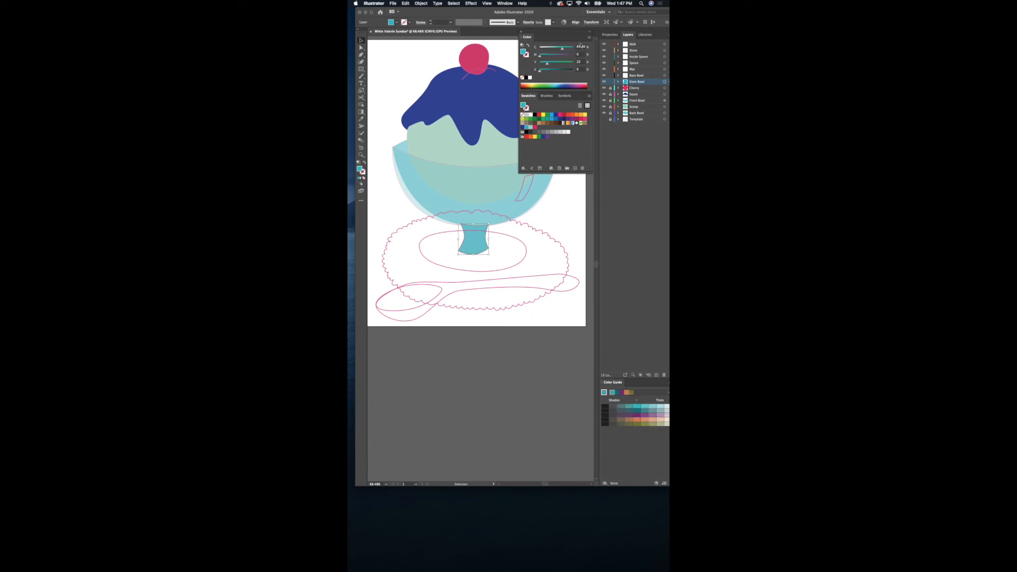
Lower the stem's opacity to about 75% and deselect it.
click(528, 23)
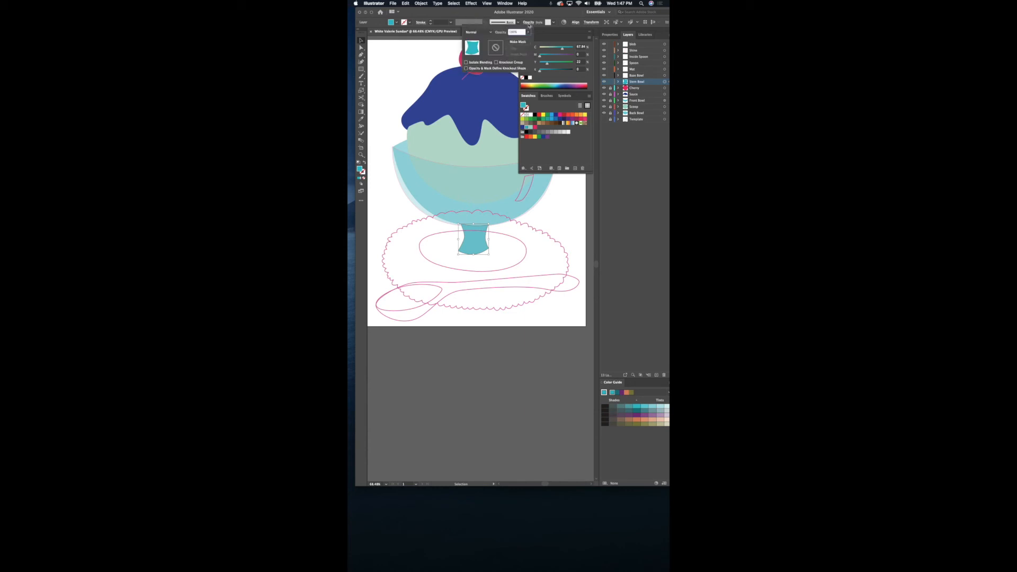
drag(526, 38, 523, 40)
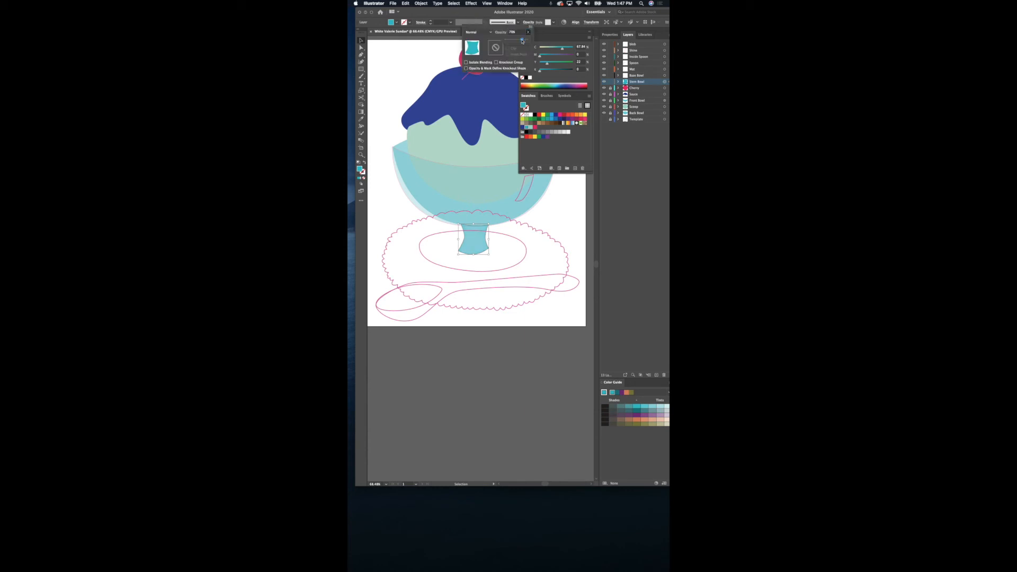
key(Return)
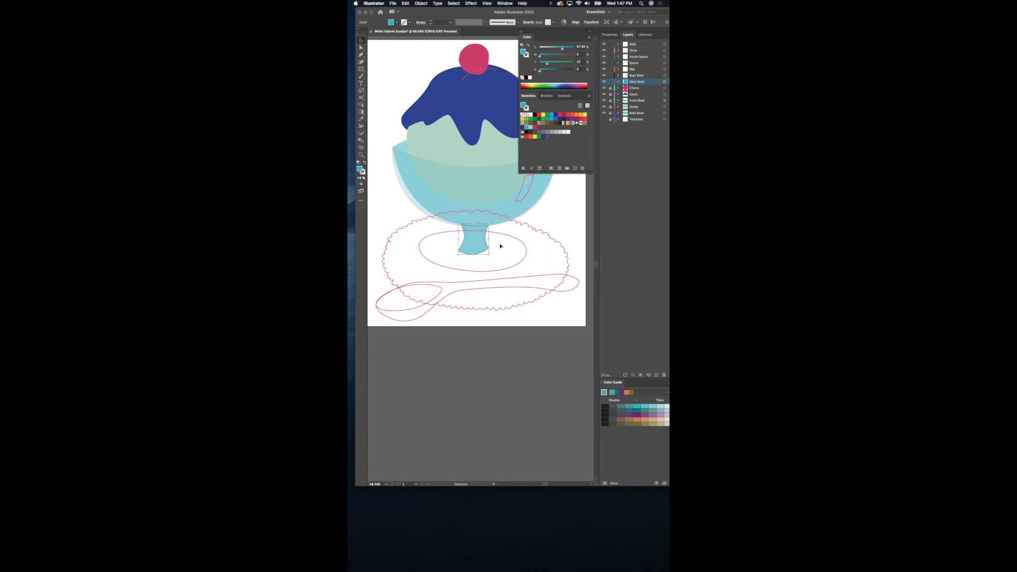
click(509, 255)
Fill the oval bowl base with the saved teal swatch and lower its opacity to about 82%.
click(527, 254)
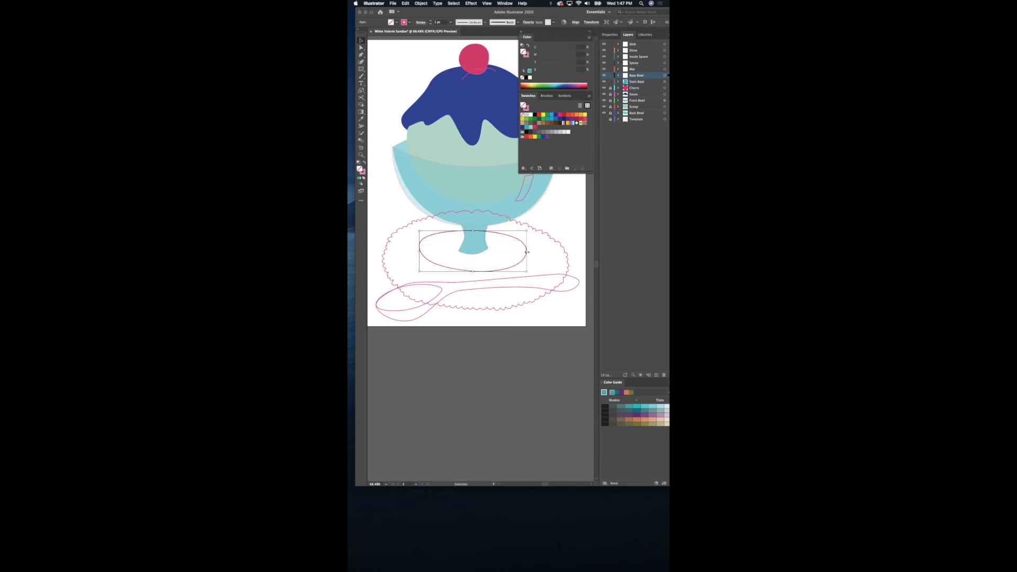
click(527, 128)
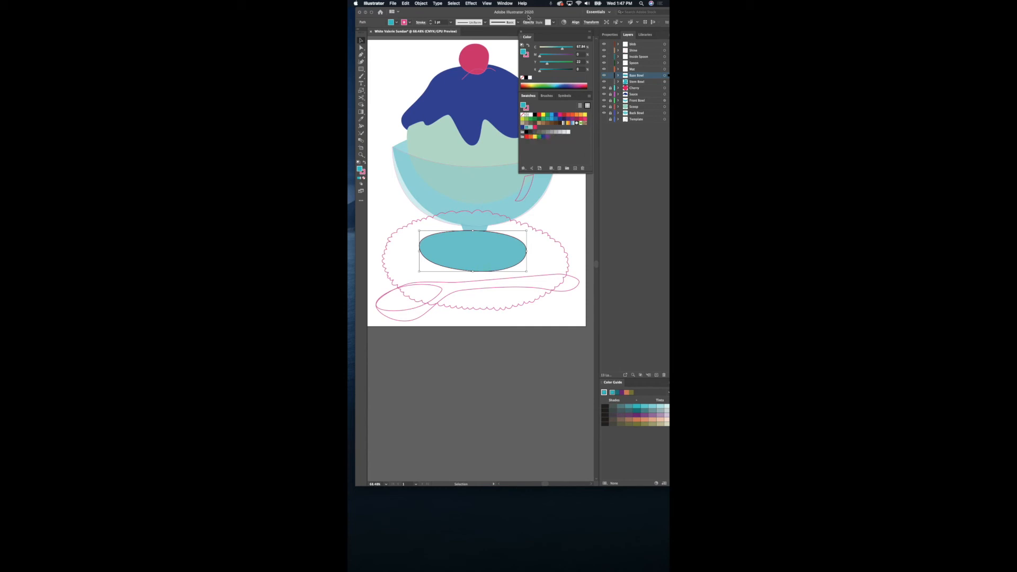
click(528, 21)
click(528, 33)
drag(519, 42, 523, 42)
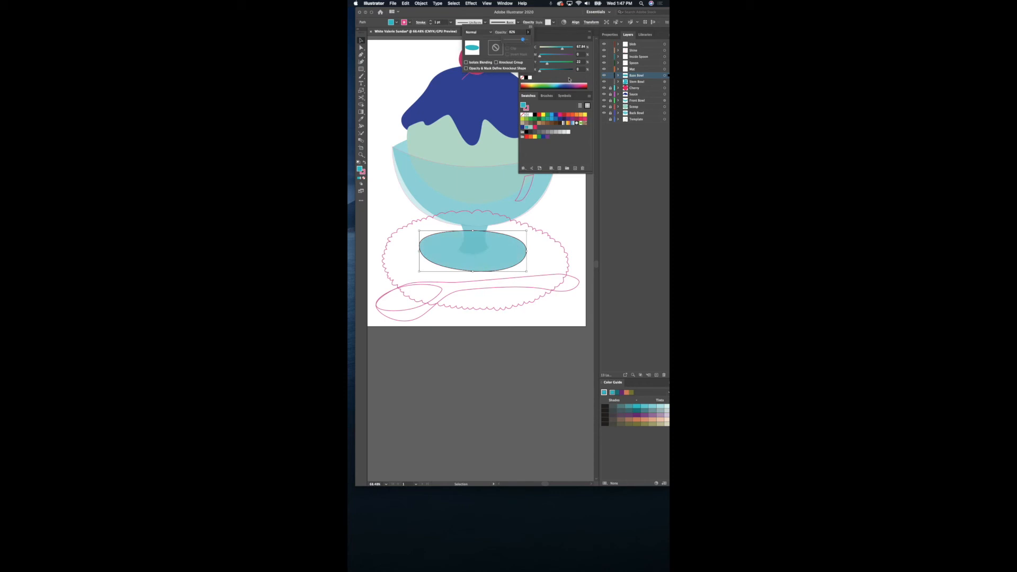
click(556, 212)
Set the bowl base's stroke to none and make its fill the active attribute again.
click(527, 107)
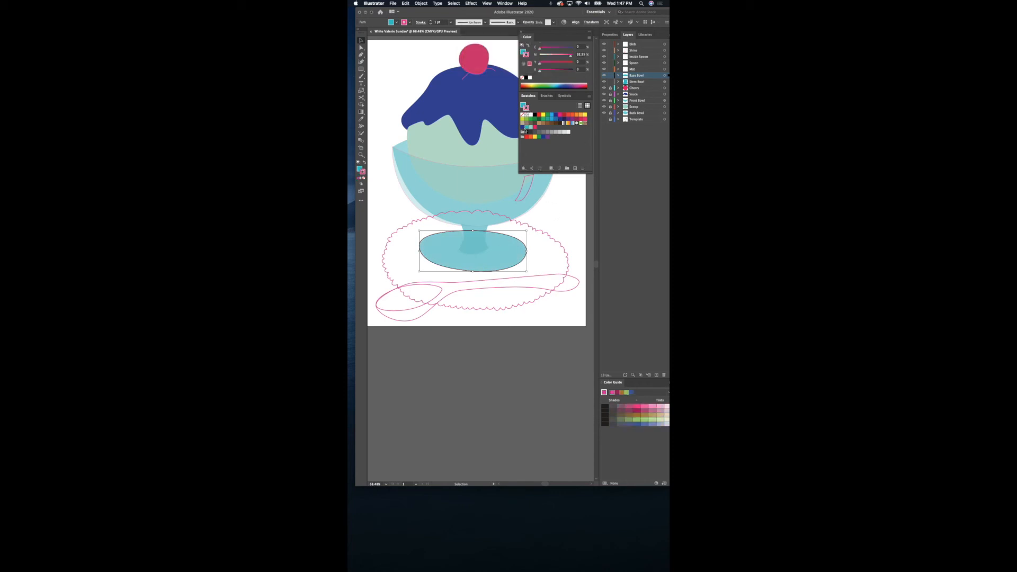
click(523, 115)
click(523, 106)
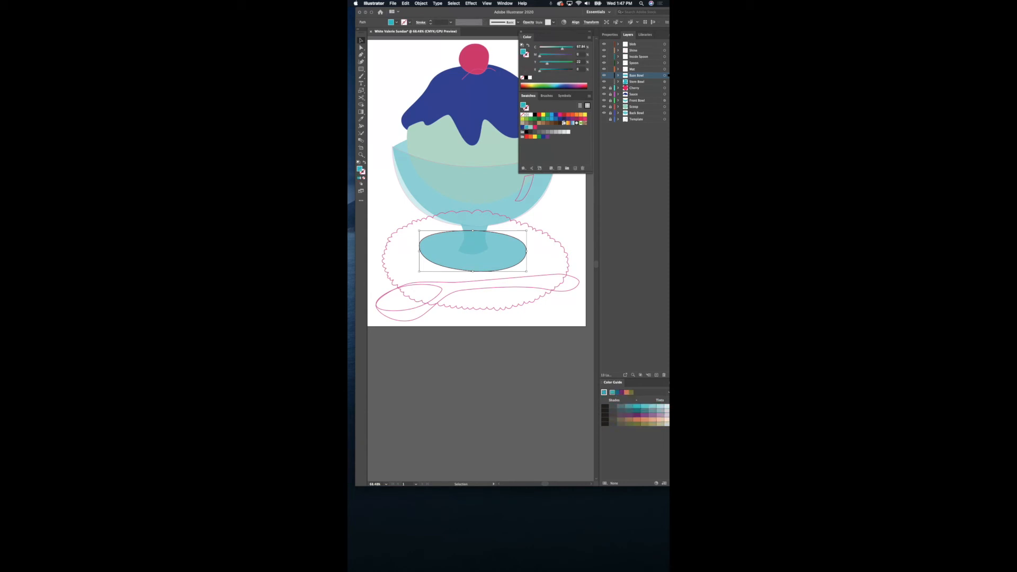
Move the Base Bowl layer directly above Template and the Stem Bowl layer between Back Bowl and Base Bowl, then deselect.
click(619, 130)
drag(642, 78, 640, 117)
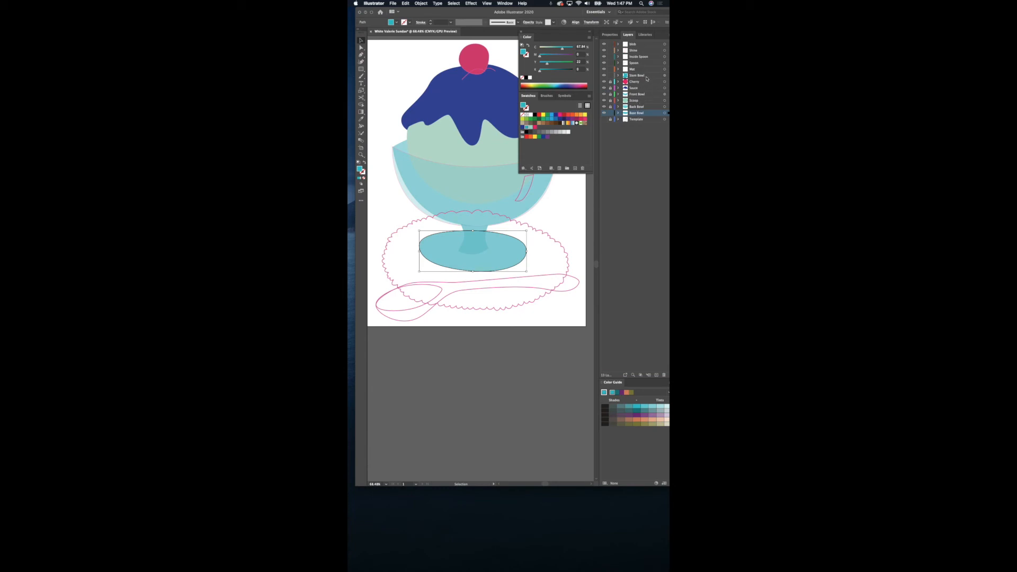
drag(644, 78, 639, 114)
click(577, 211)
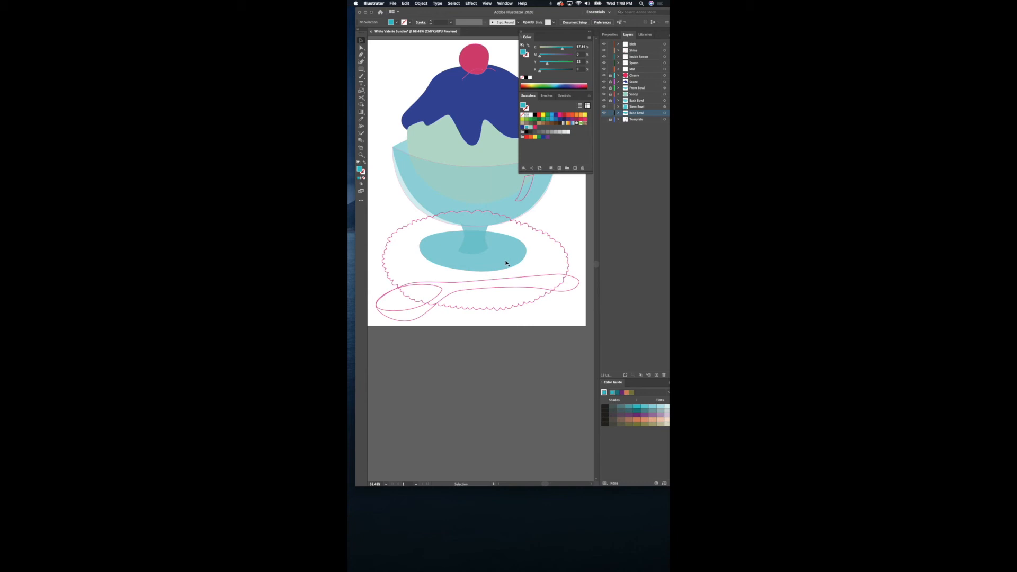
Select the scalloped mat outline and lock the Stem Bowl and Base Bowl layers.
scroll(534, 227, up, 5)
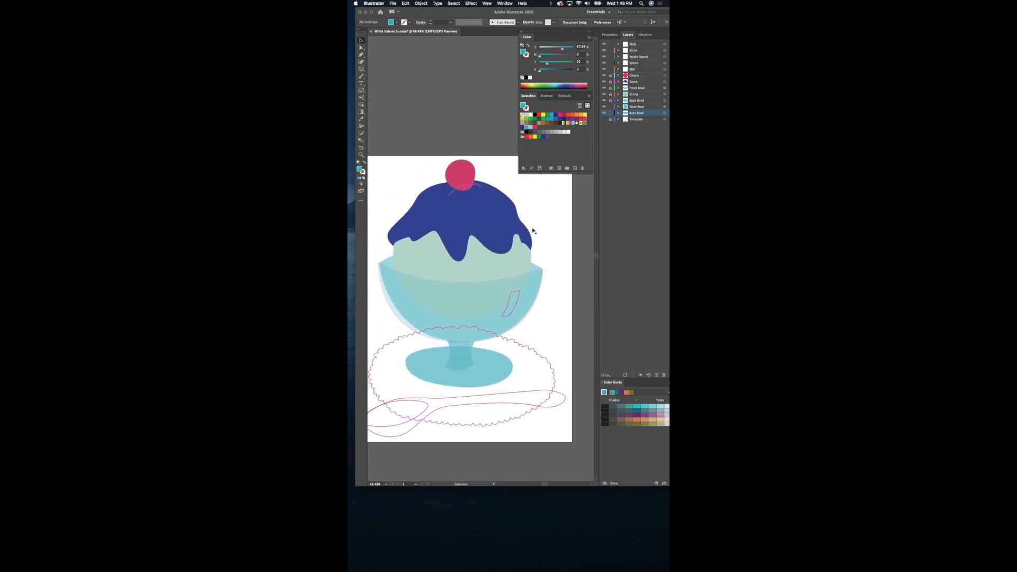
scroll(533, 230, down, 4)
click(554, 271)
scroll(554, 271, down, 3)
click(611, 107)
click(611, 113)
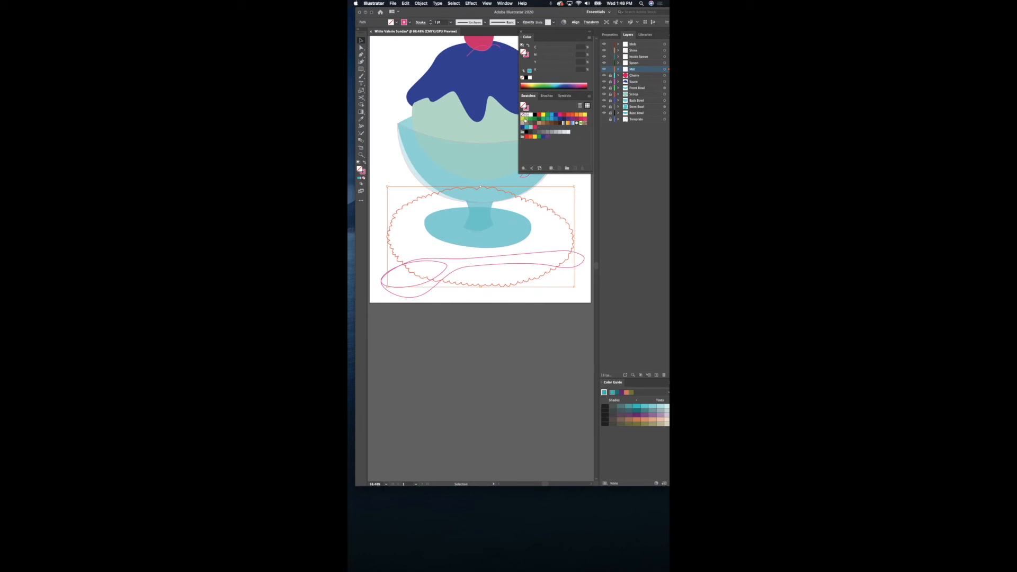
Fill the mat with a yellow-green swatch, reduce its yellow value slightly, and move the Mat layer directly above Template.
click(523, 120)
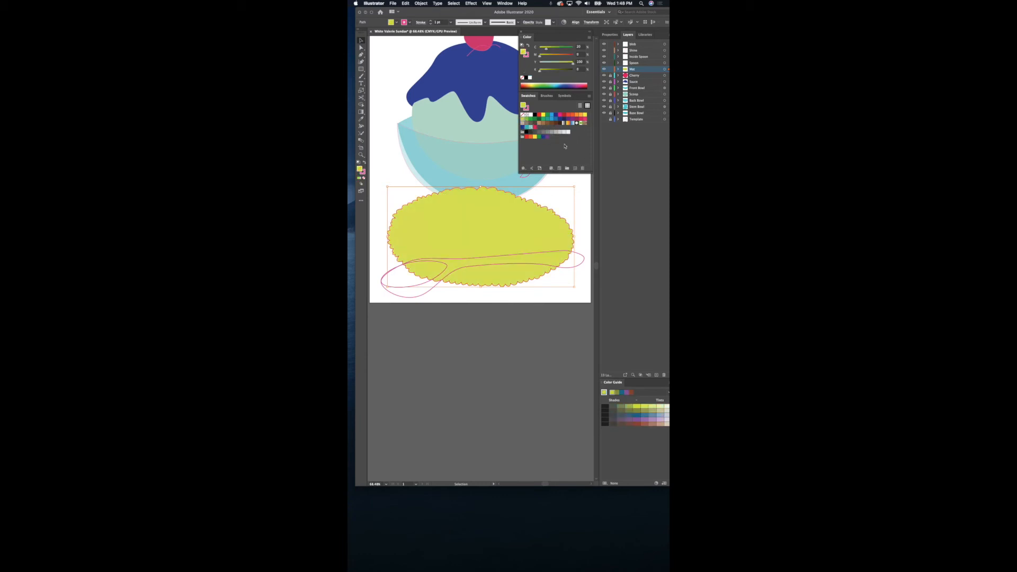
click(539, 122)
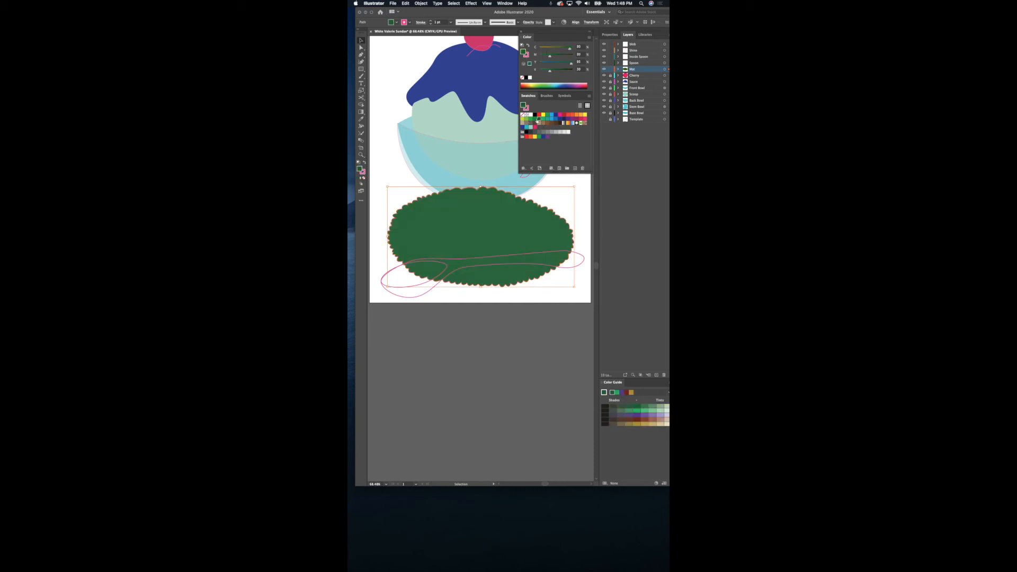
click(525, 119)
click(523, 120)
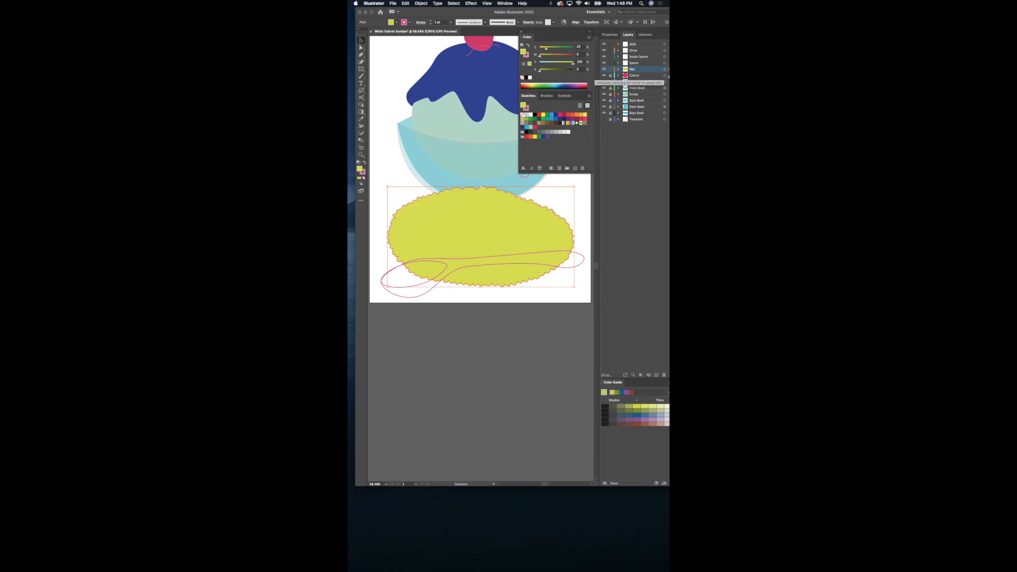
drag(573, 63, 568, 64)
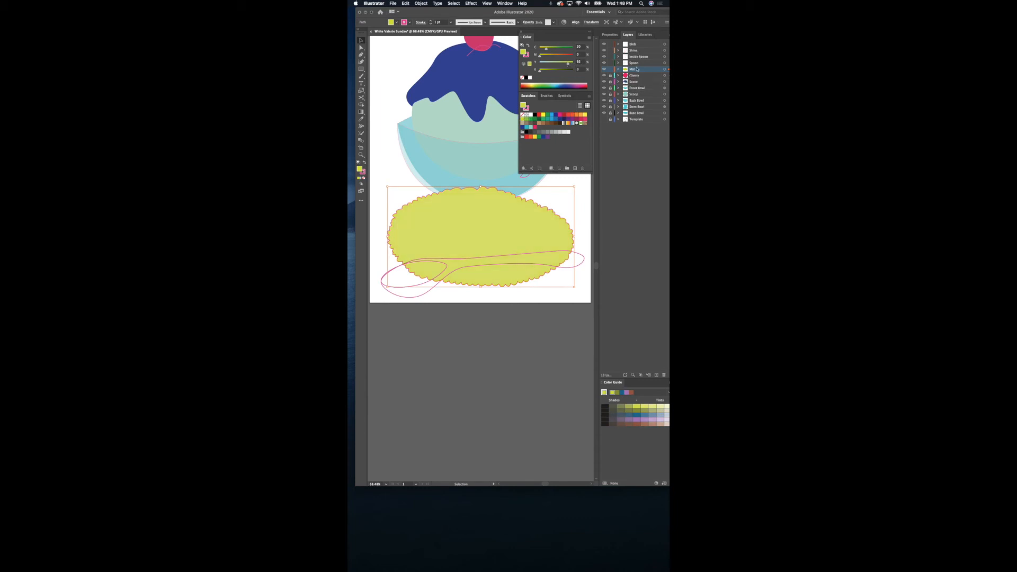
drag(649, 71, 649, 118)
click(558, 340)
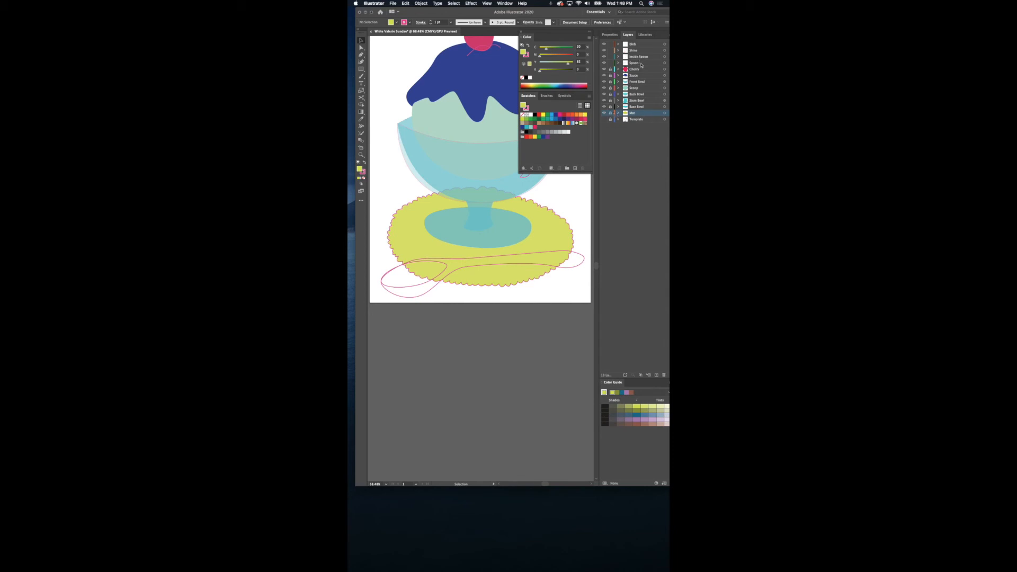
Select the Spoon layer's artwork and fill it with the 40% gray swatch.
click(664, 63)
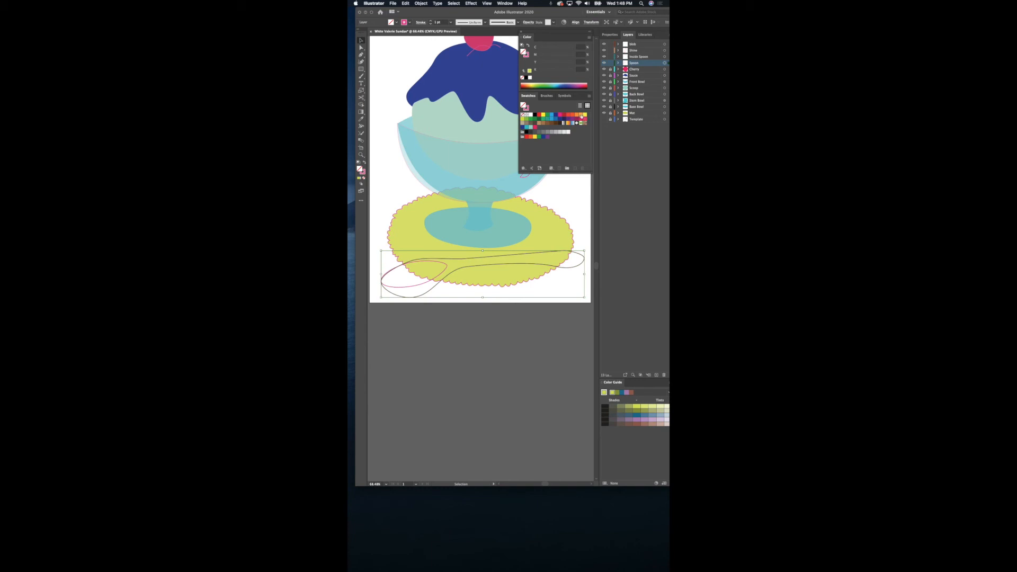
click(543, 133)
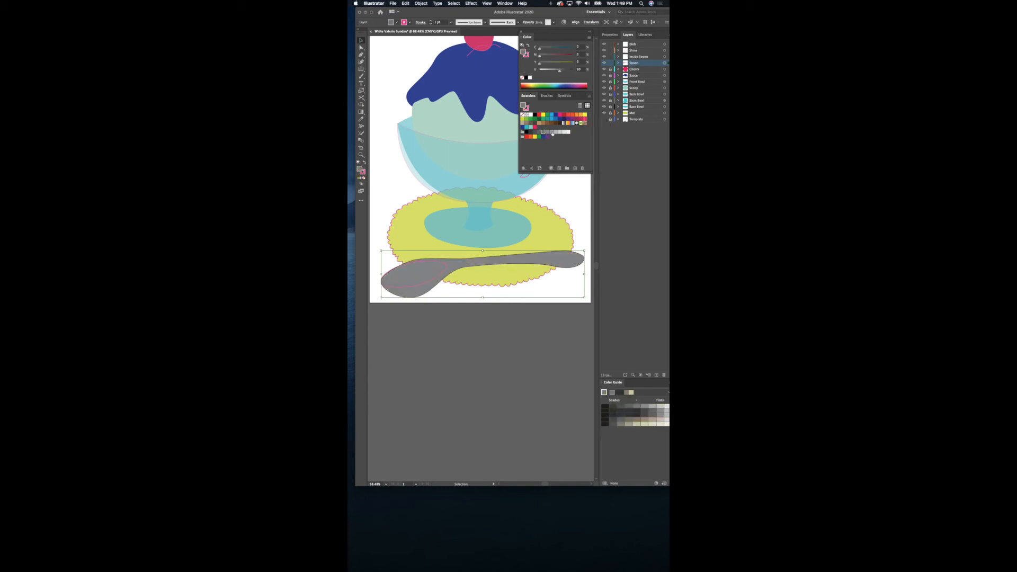
click(552, 133)
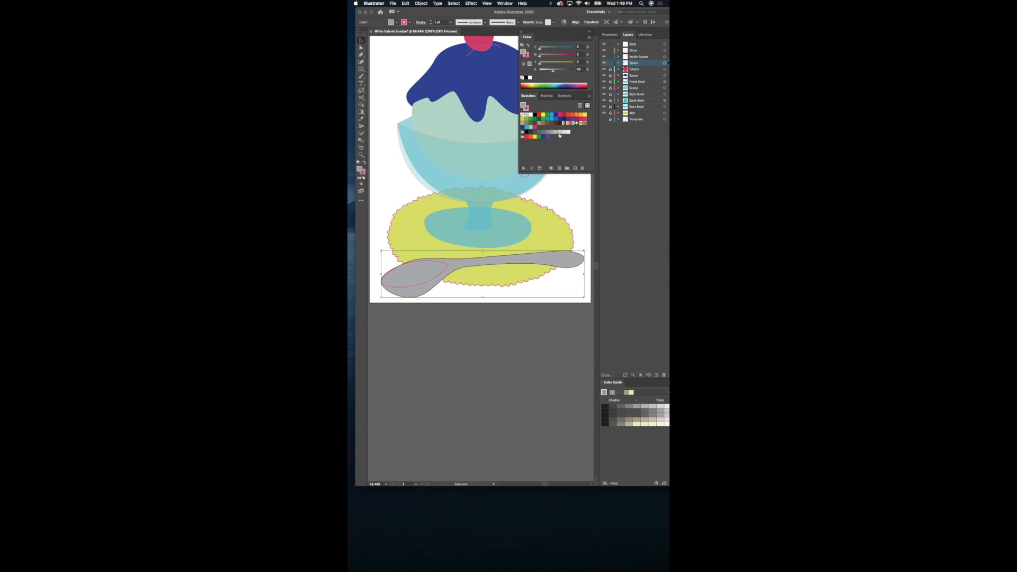
Fill the Inside Spoon shape with the 60% gray swatch, set its stroke to none and deselect it.
click(665, 57)
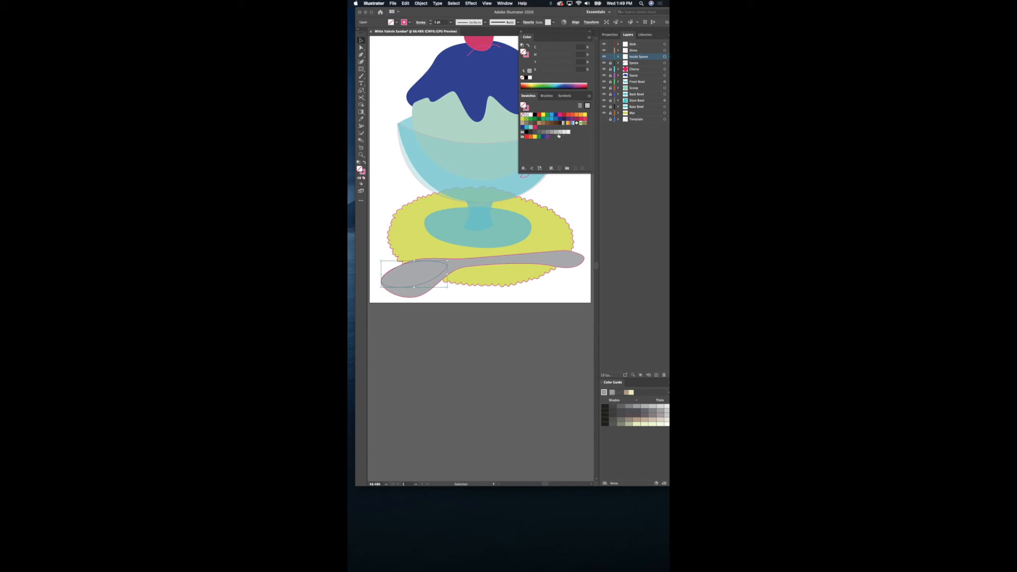
click(548, 133)
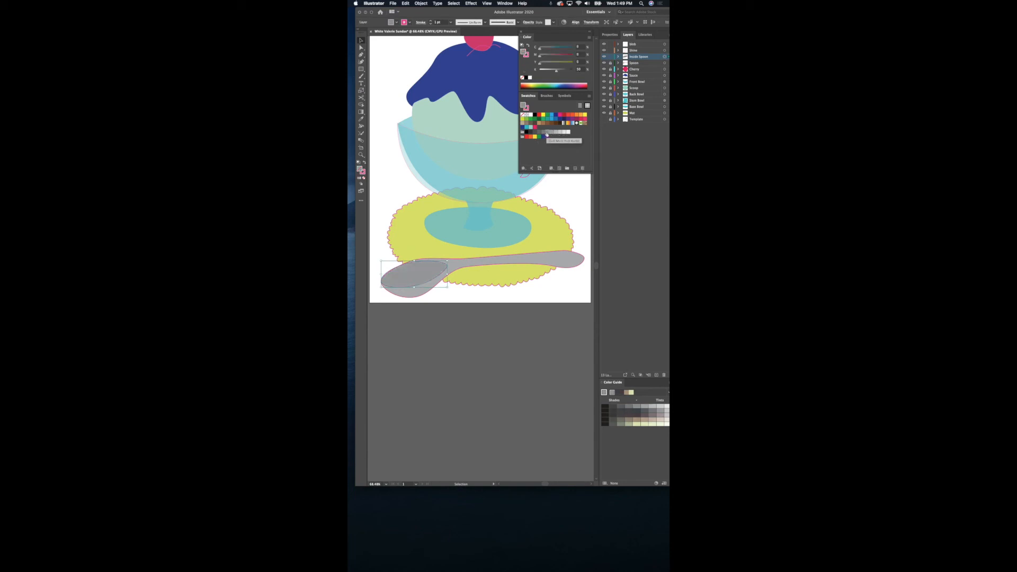
click(543, 133)
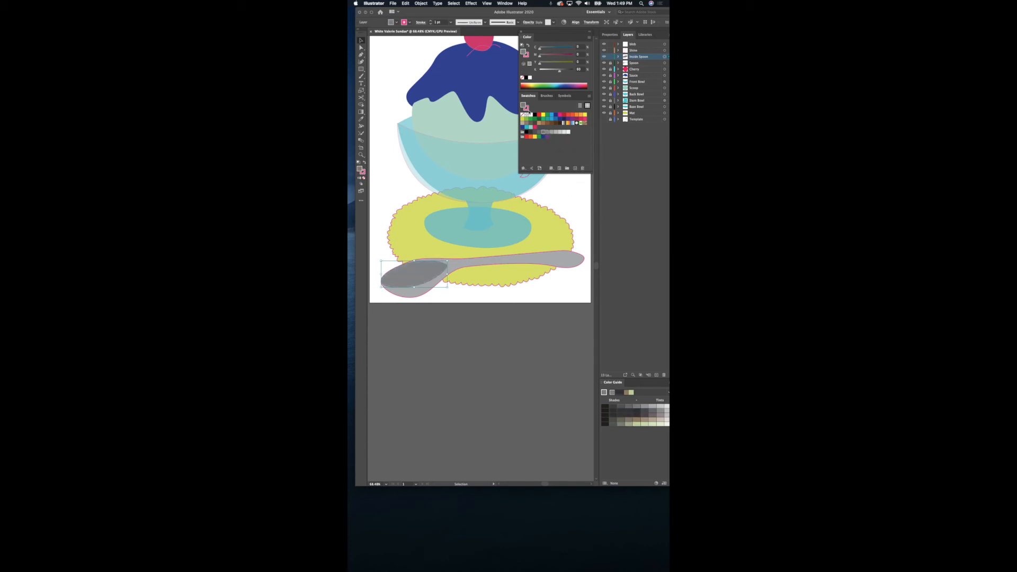
key(x)
click(524, 115)
click(523, 105)
click(561, 196)
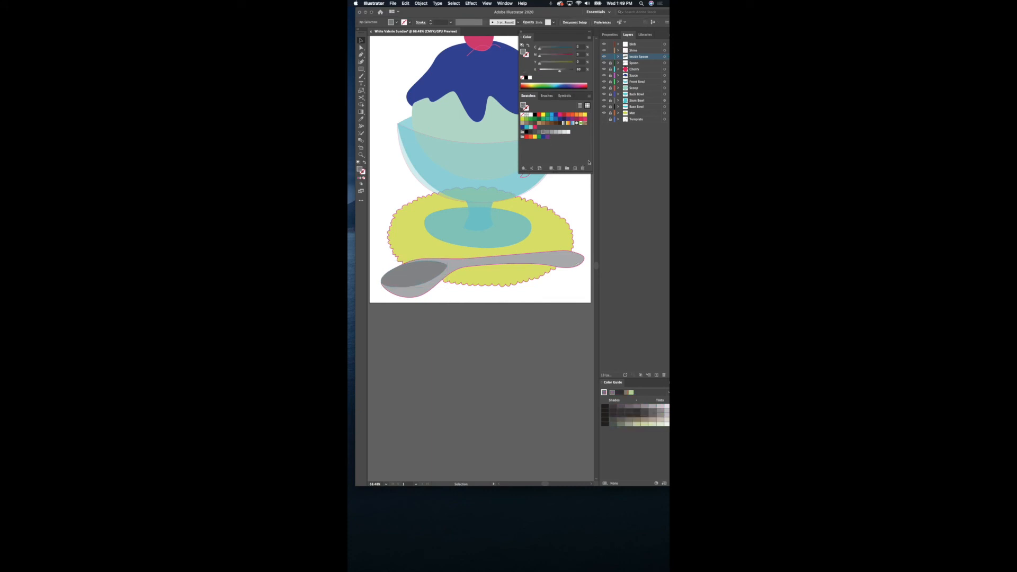
Remove the stroke from the spoon's outer shape and deselect it.
click(645, 64)
click(665, 63)
click(665, 63)
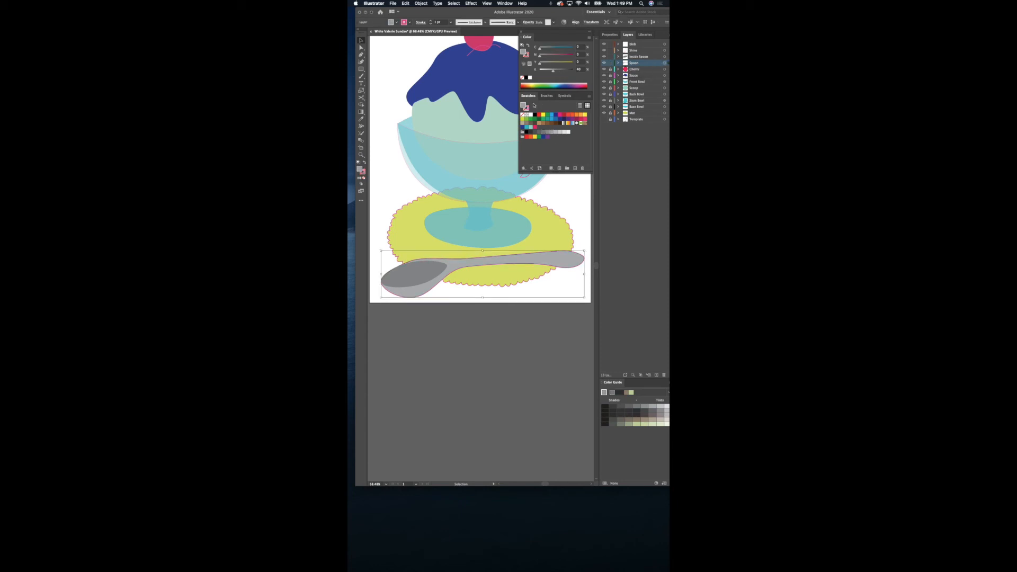
click(527, 109)
click(522, 115)
click(523, 105)
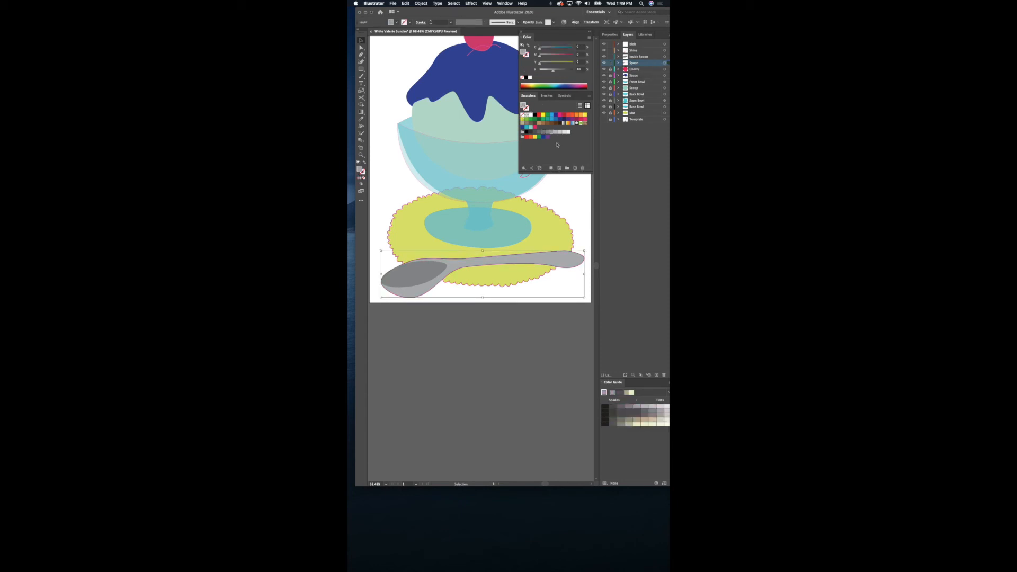
click(571, 208)
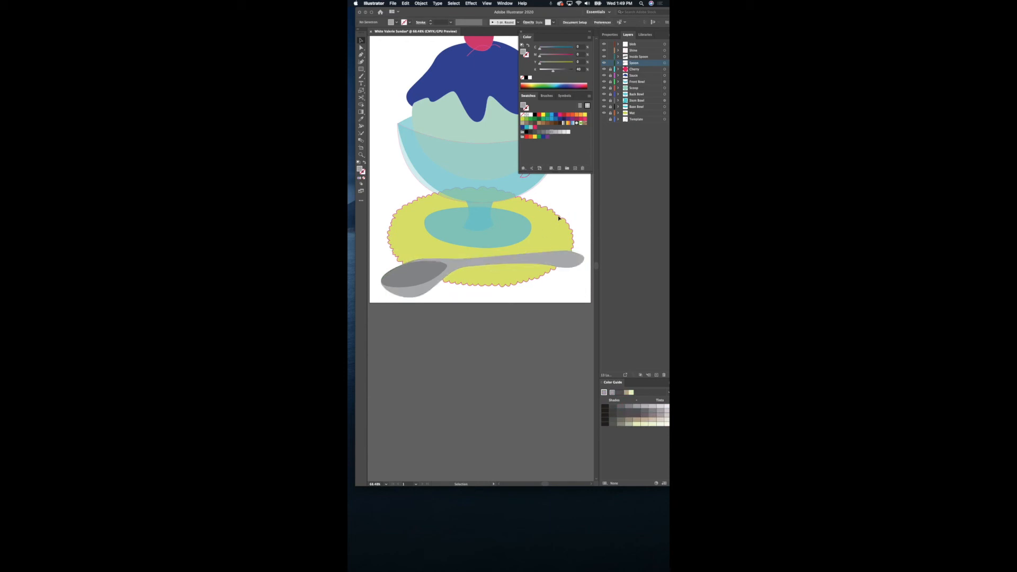
Set the yellow-green mat's stroke to none and deselect it.
click(657, 114)
click(527, 108)
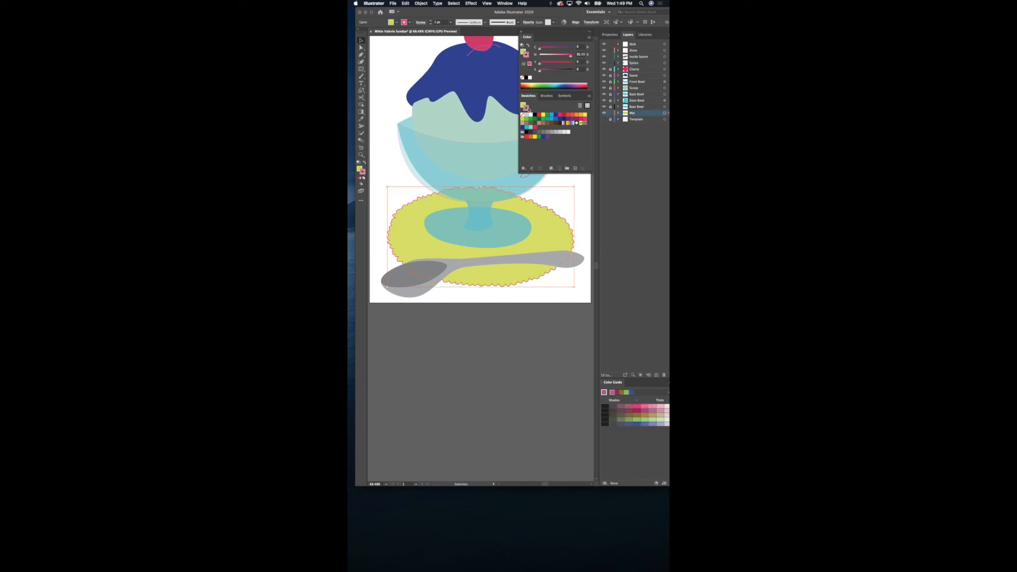
click(523, 114)
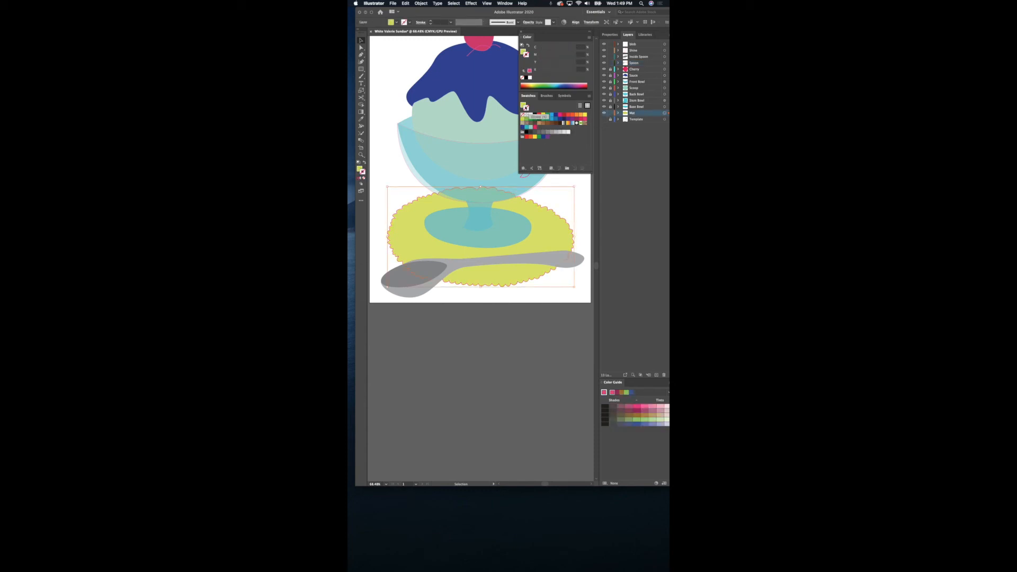
click(574, 193)
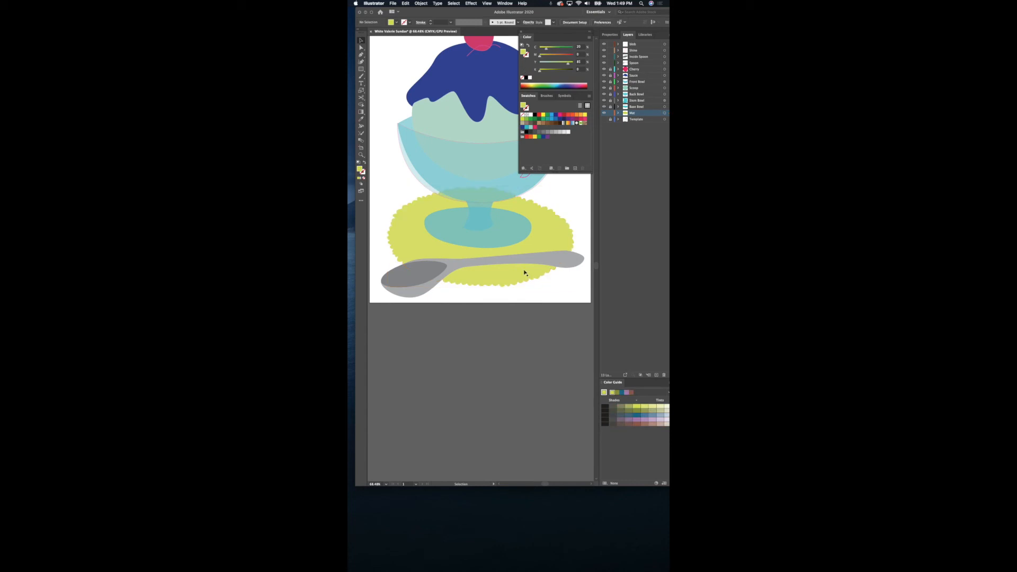
Remove the pink stroke from the Front Bowl shape and deselect it.
scroll(524, 272, up, 3)
scroll(524, 273, up, 1)
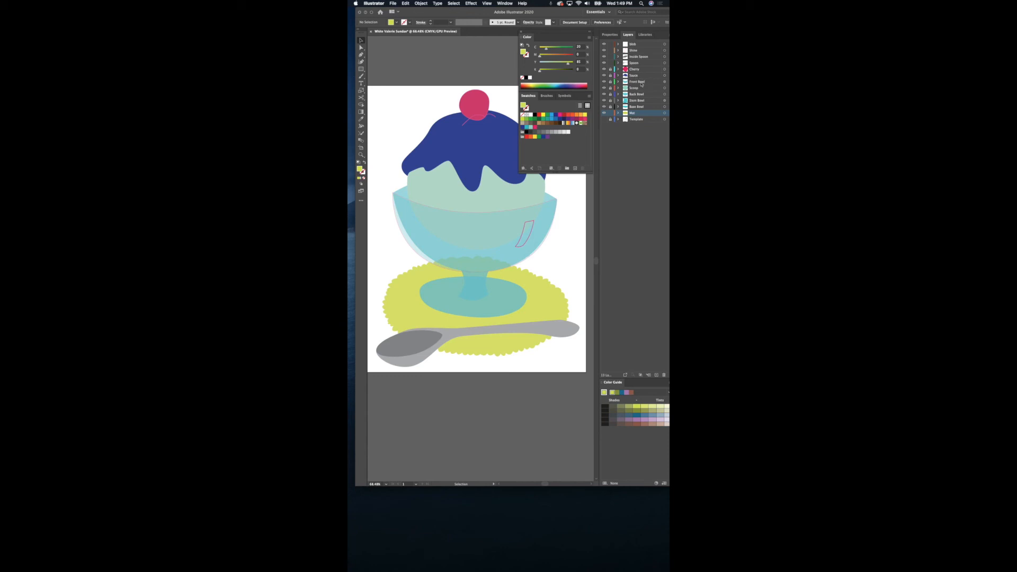
click(665, 82)
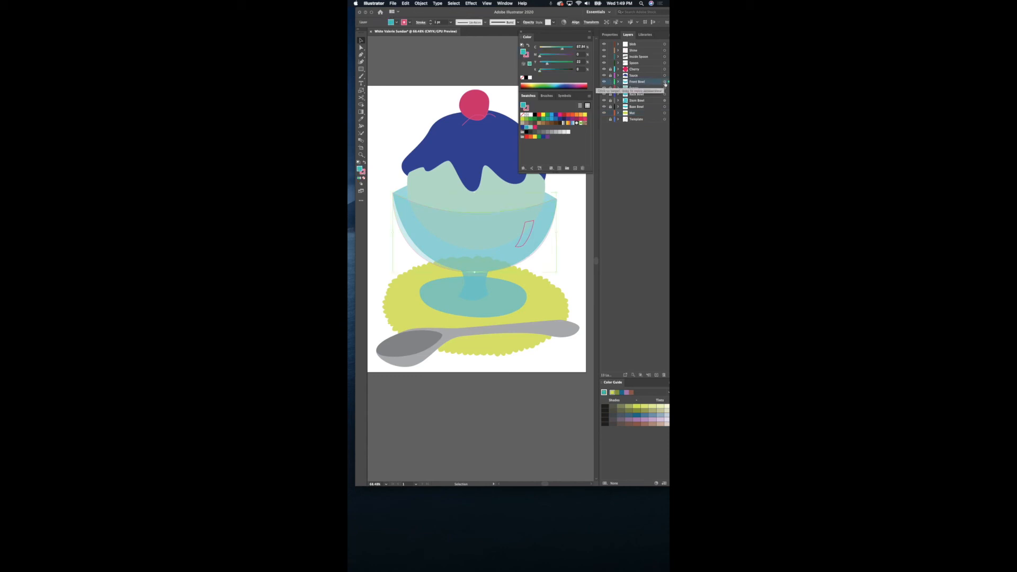
click(526, 107)
click(523, 115)
click(523, 105)
click(567, 212)
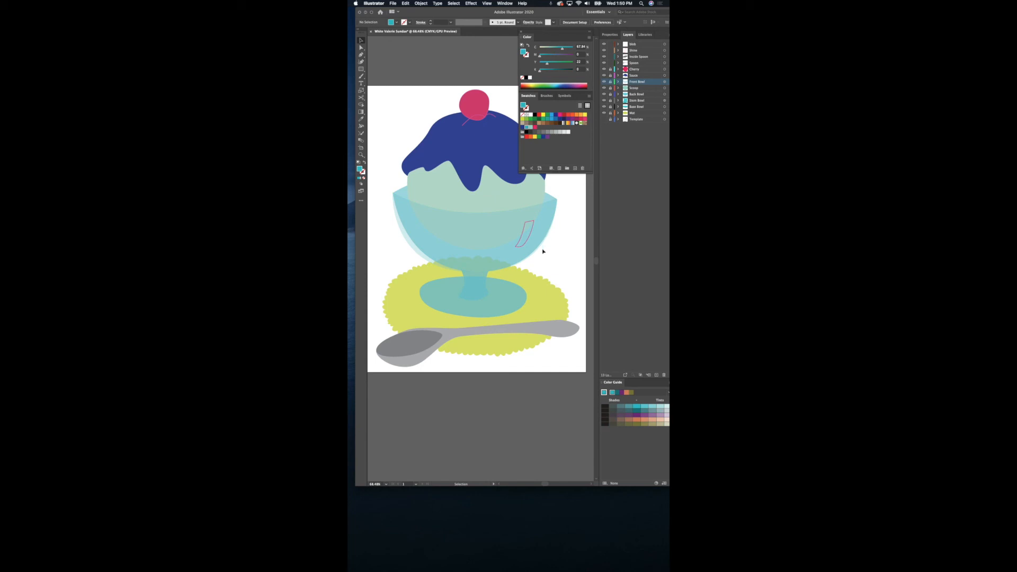
Give the Shine shape on the bowl no stroke and a white fill tinted pale blue with about 17% cyan.
scroll(543, 252, up, 3)
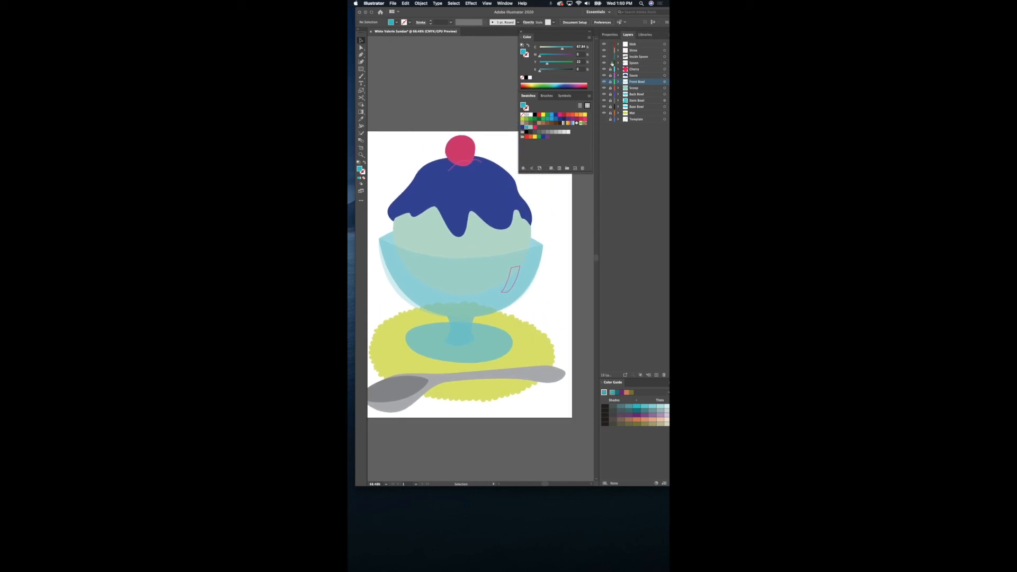
click(646, 51)
click(664, 51)
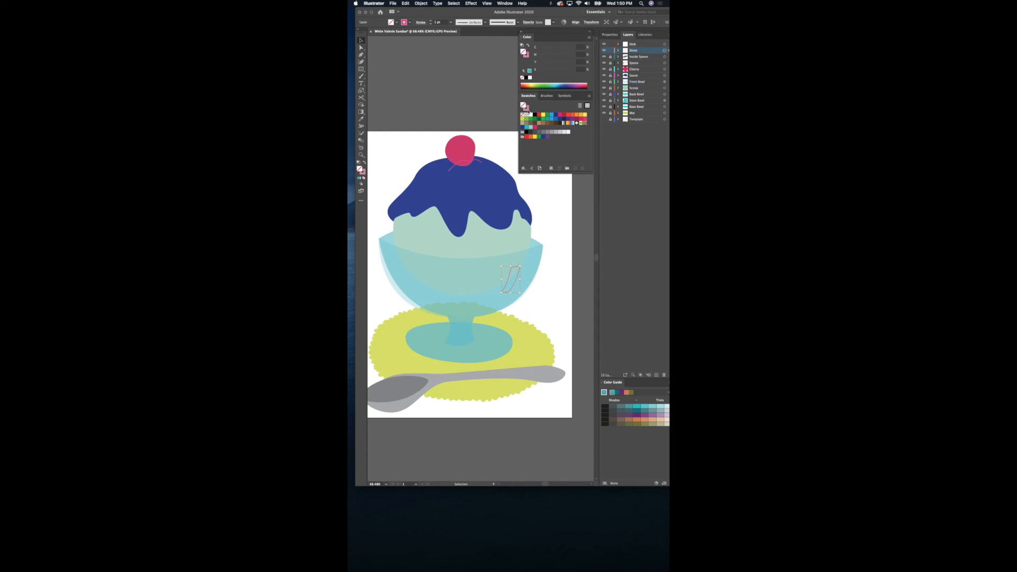
click(523, 114)
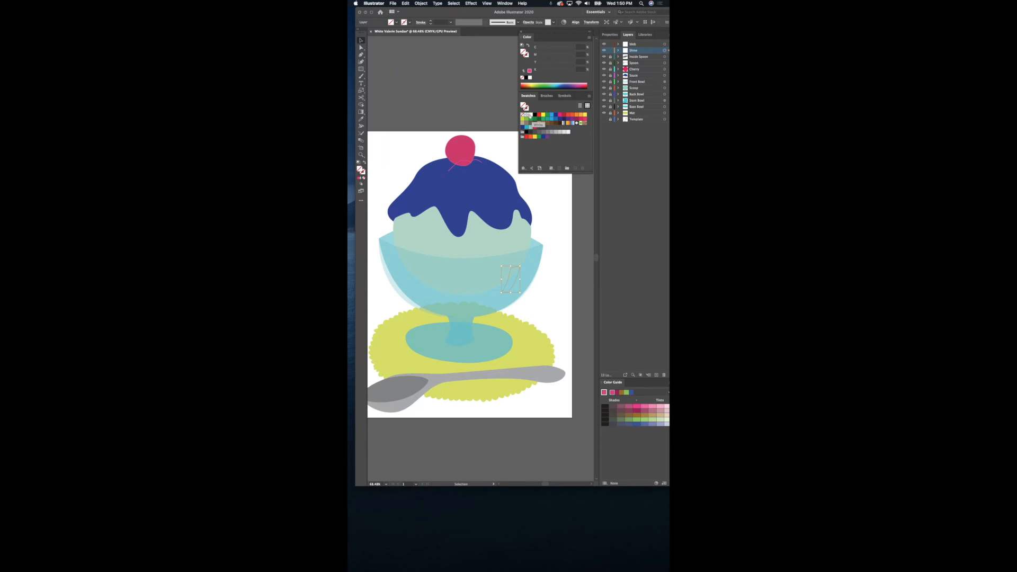
click(530, 115)
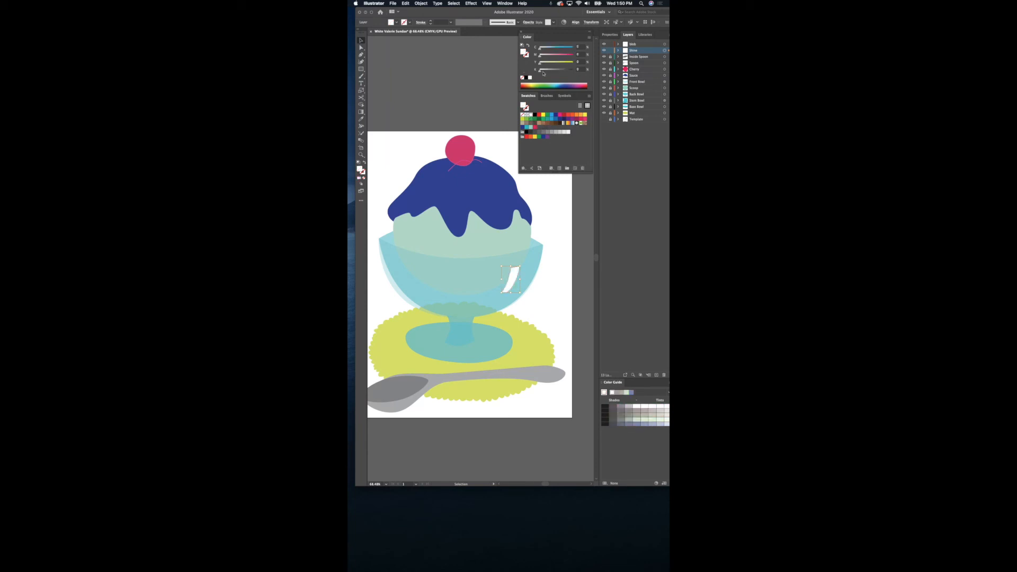
mouse_move(541, 49)
mouse_down()
mouse_move(556, 49)
mouse_move(546, 49)
mouse_up()
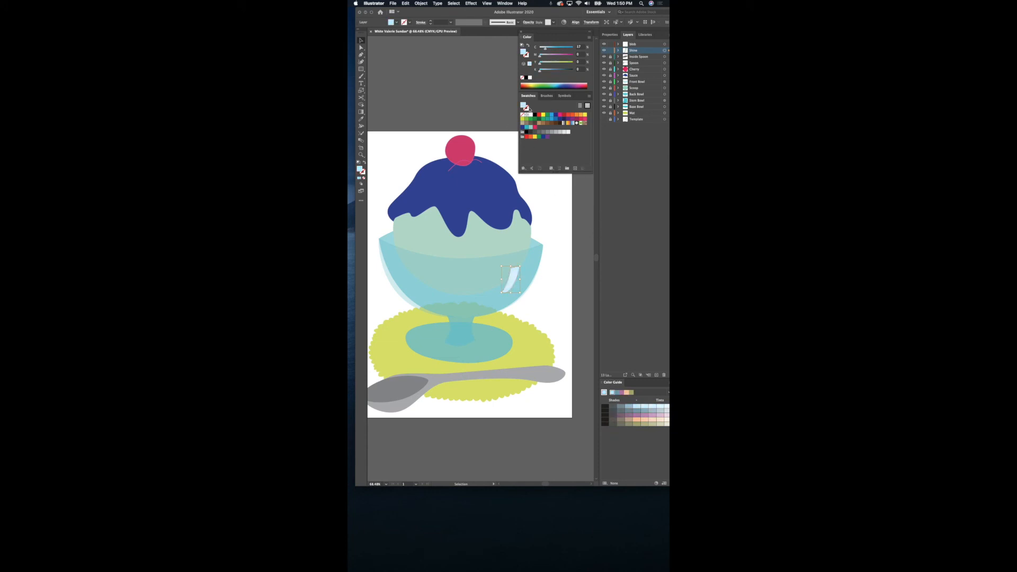
Lock the Shine layer and fill the small topmost shape beneath the cherry with the sauce's dark blue.
click(610, 51)
click(650, 46)
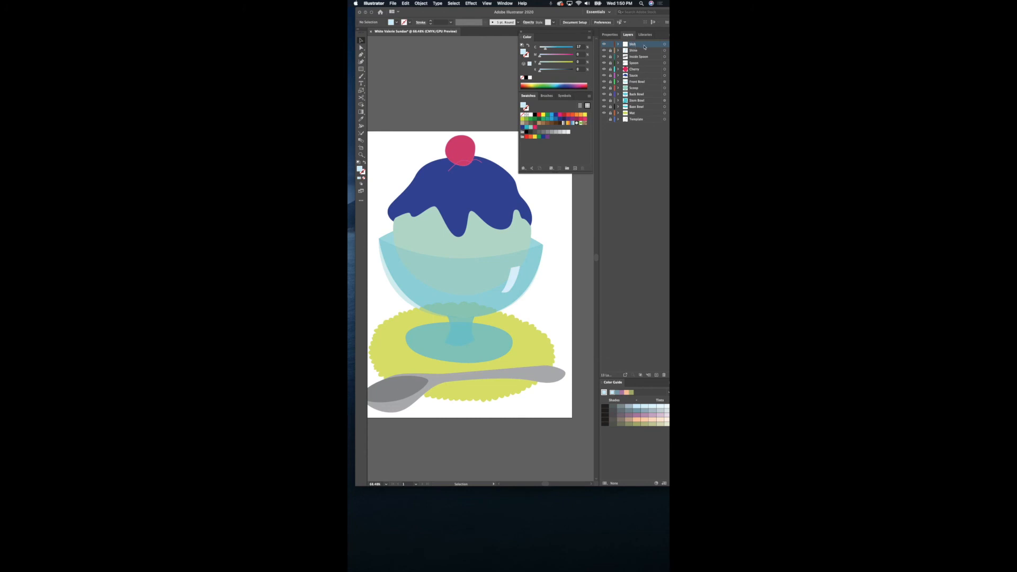
click(665, 44)
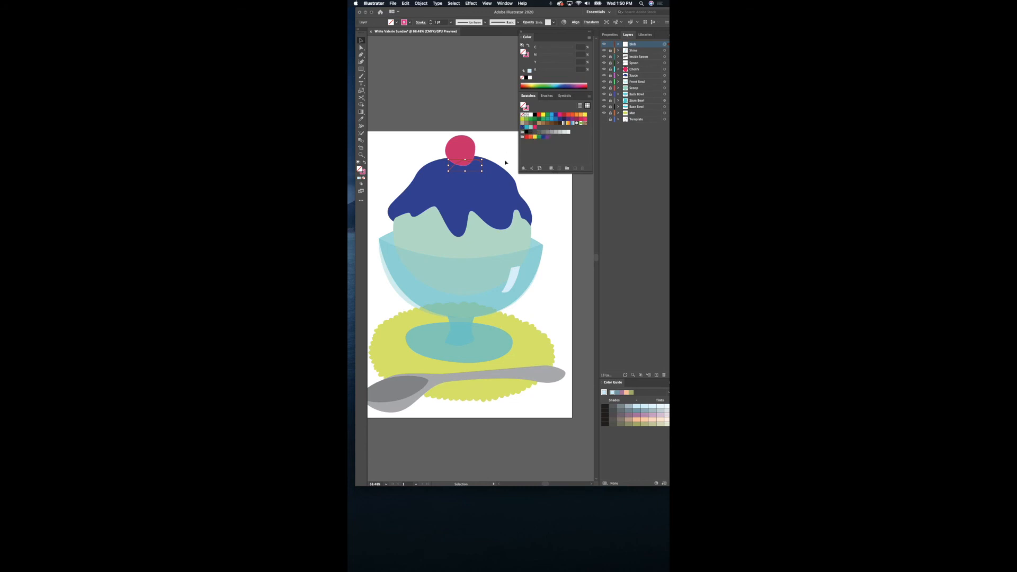
click(523, 128)
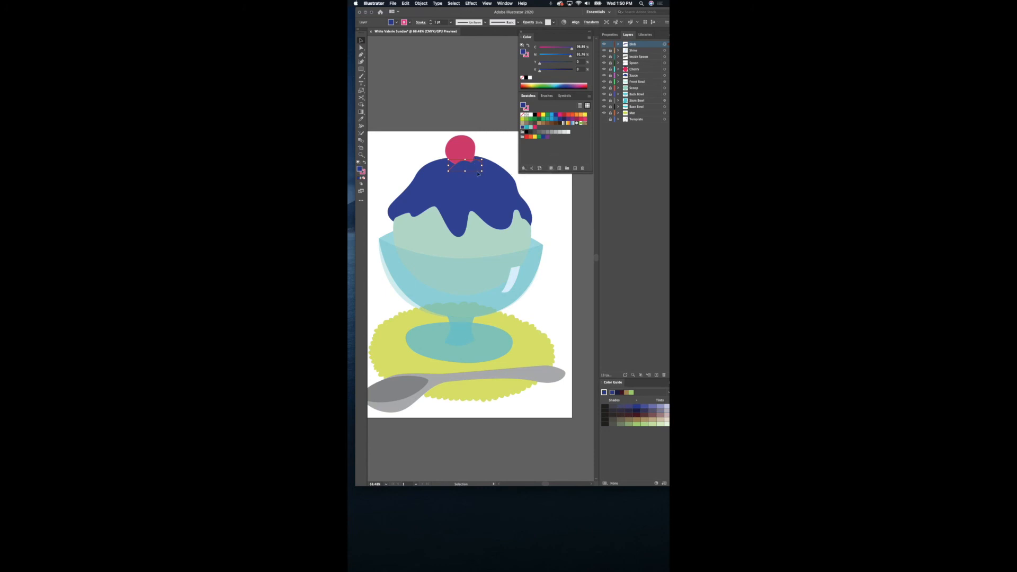
scroll(477, 174, up, 6)
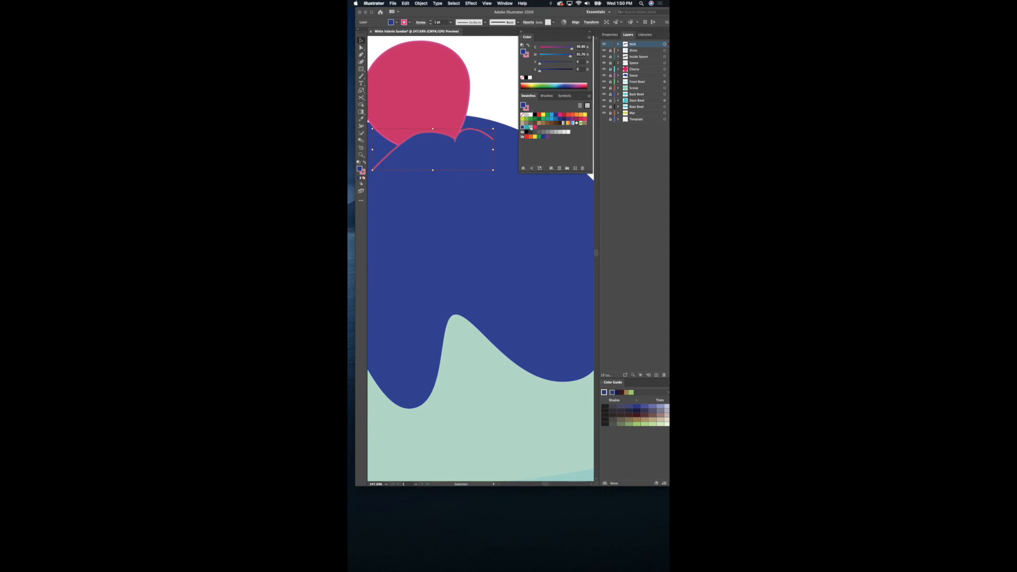
click(529, 127)
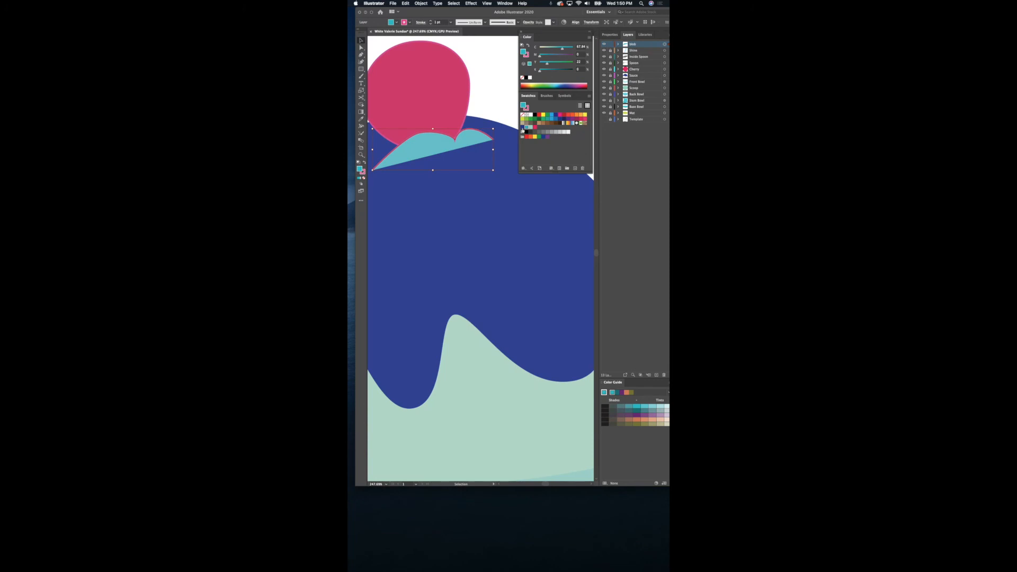
click(525, 127)
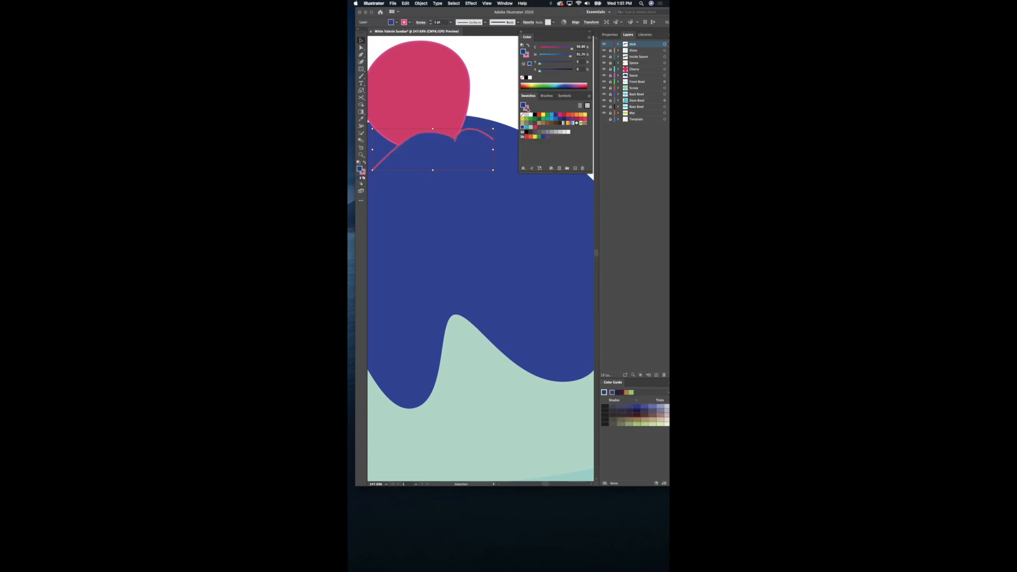
Remove the pink stroke from the dark blue shape beneath the cherry and deselect it.
click(526, 108)
click(523, 115)
click(523, 106)
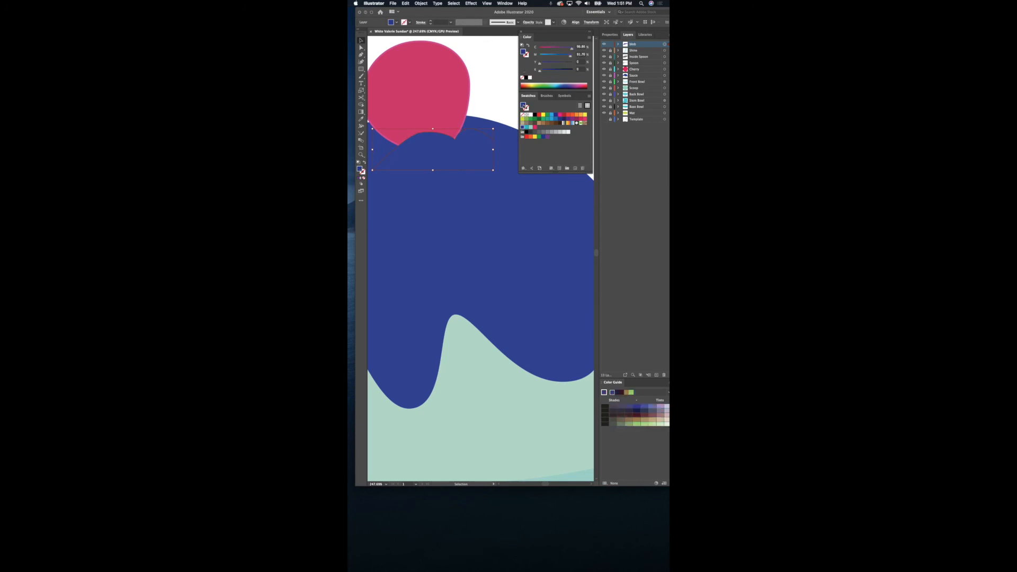
key(super+shift+a)
mouse_move(436, 132)
mouse_down()
mouse_move(437, 149)
mouse_move(436, 130)
mouse_move(438, 138)
mouse_up()
click(490, 106)
scroll(461, 129, down, 3)
scroll(461, 129, down, 5)
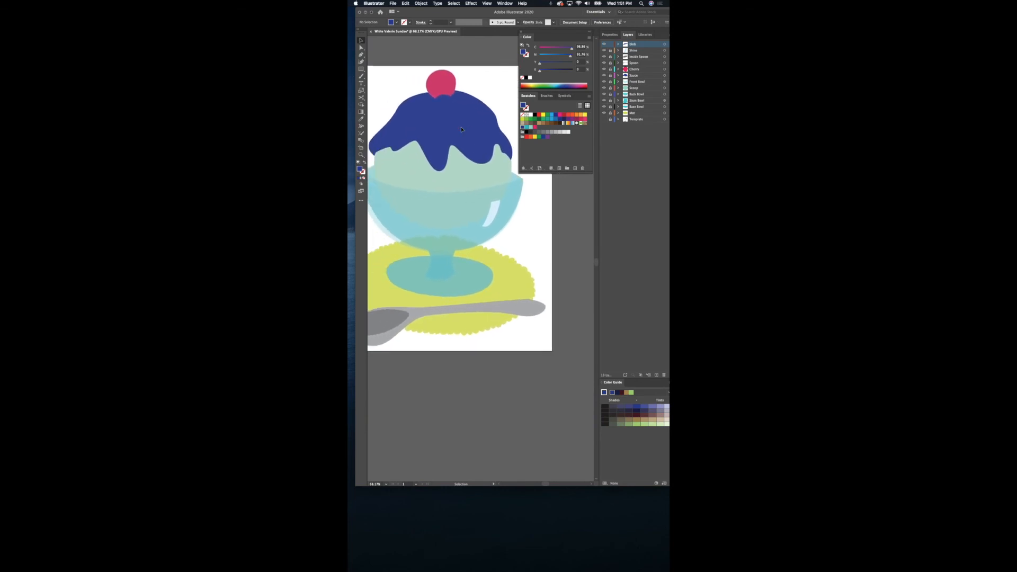
scroll(460, 129, down, 2)
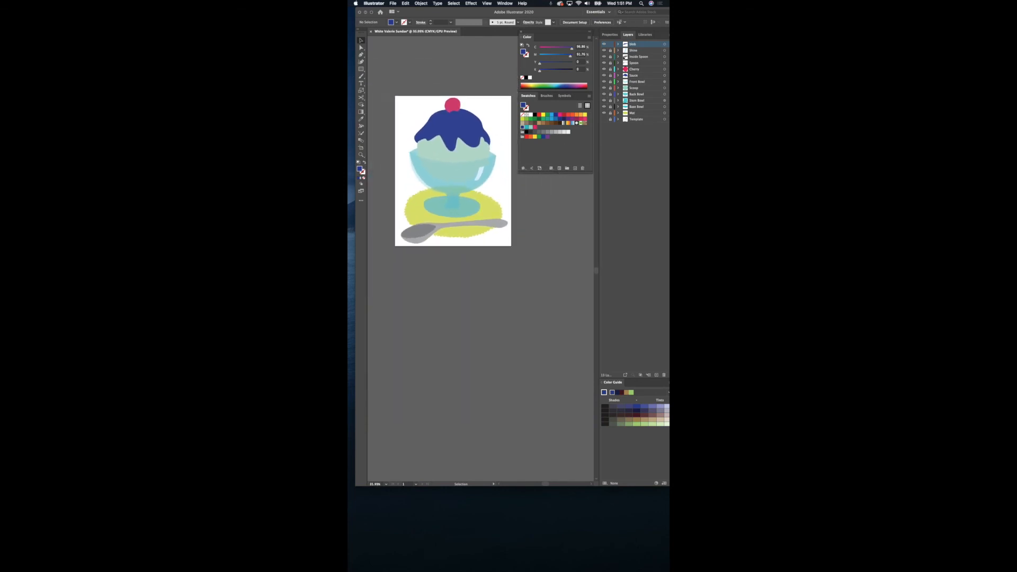
Unlock the artwork layers, then hide the cherry, sauce, scoop and bowl layers and show them all again.
drag(610, 50, 610, 107)
click(610, 113)
click(604, 100)
click(604, 87)
click(605, 69)
click(604, 75)
click(605, 82)
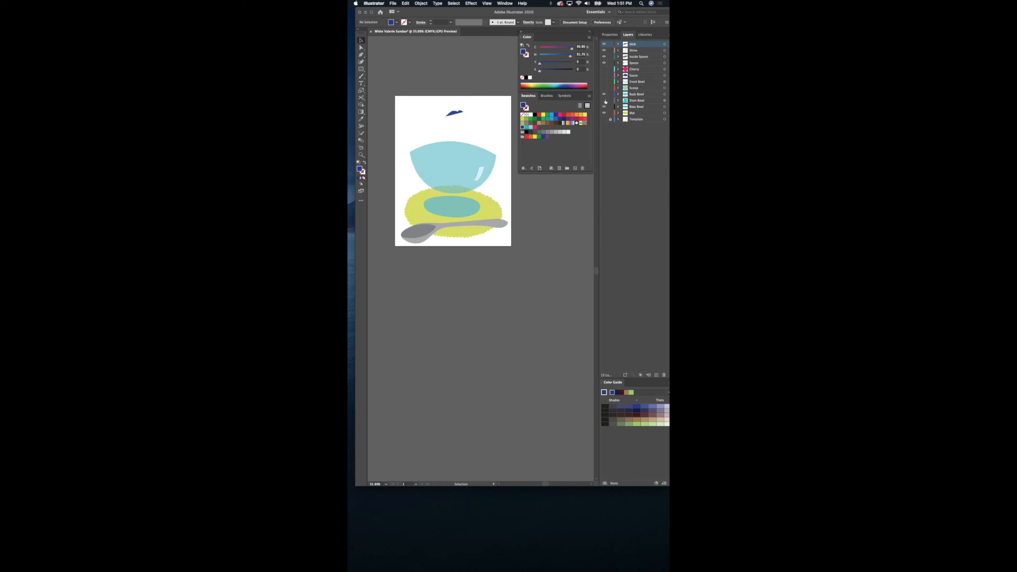
click(604, 106)
click(604, 94)
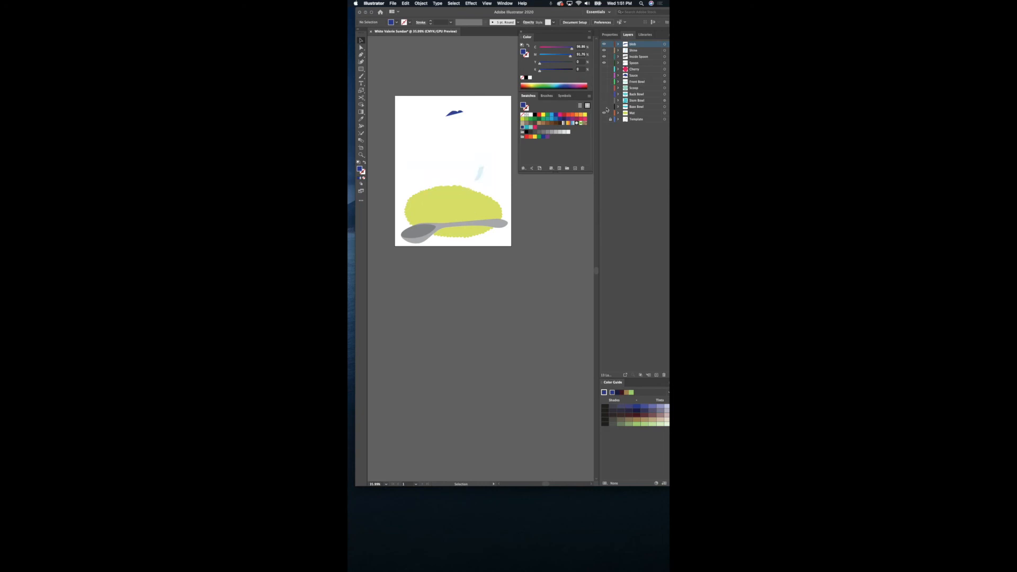
drag(603, 70, 604, 107)
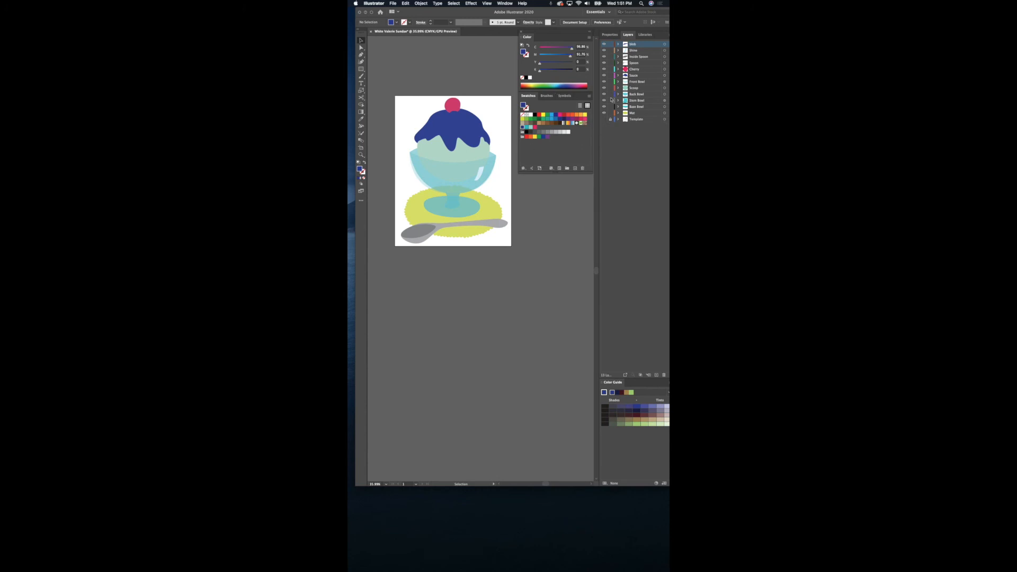
Compare the colored artwork with the original line drawing by showing the Template layer and toggling the artwork layers' visibility.
click(604, 119)
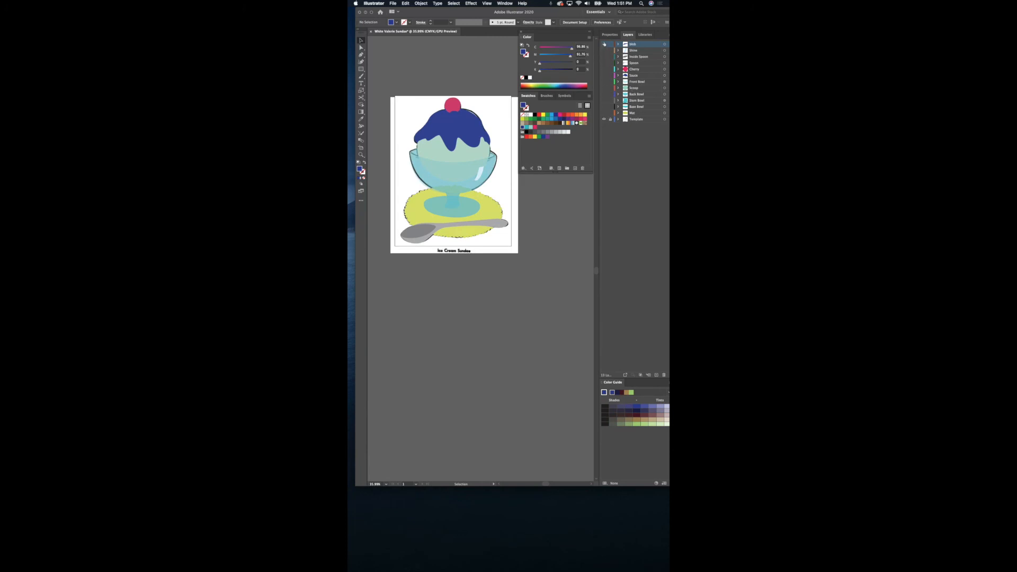
drag(604, 44, 604, 113)
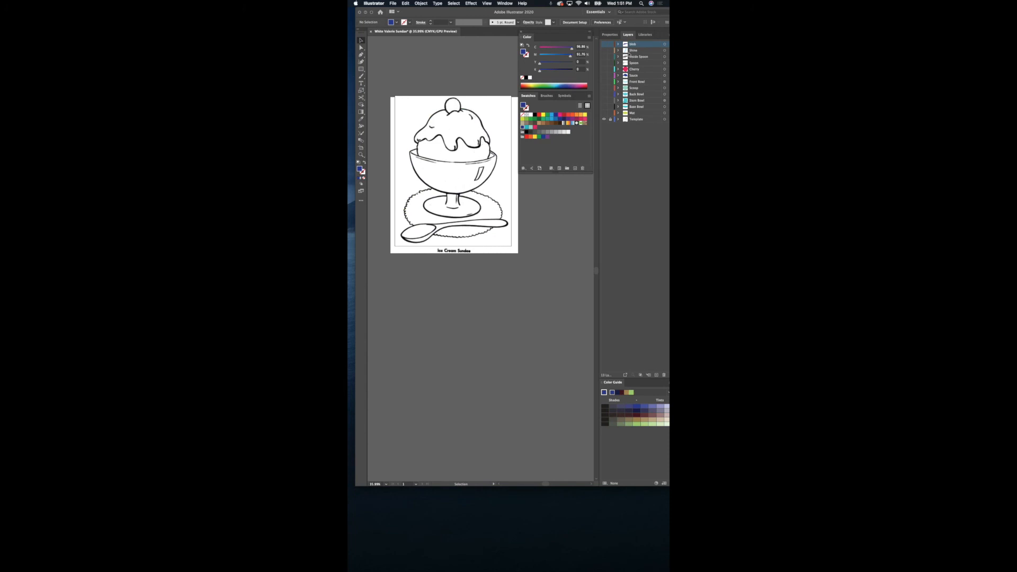
drag(605, 44, 605, 112)
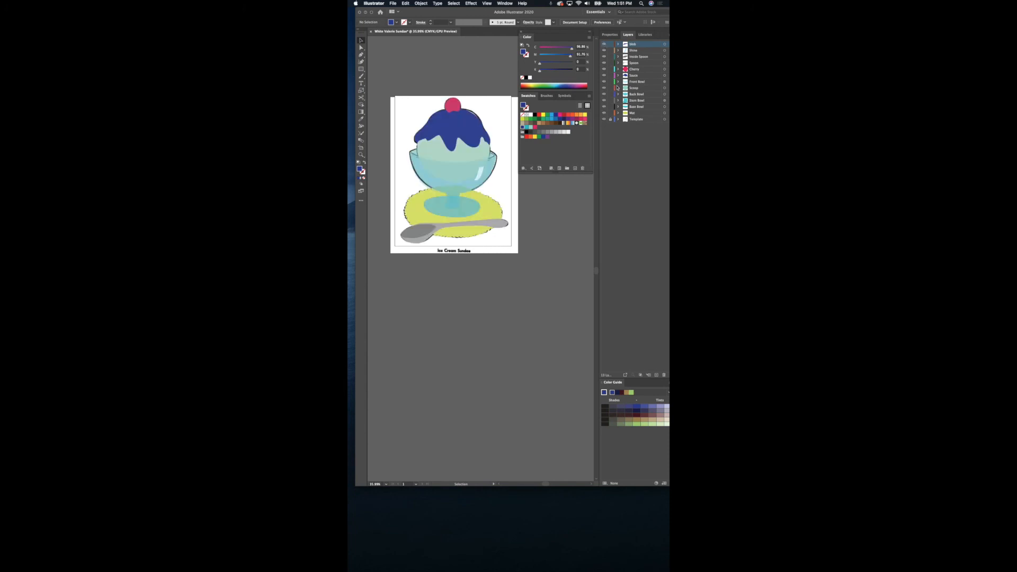
click(604, 119)
Add a new layer named details above all the others and lock every layer beneath it.
click(657, 375)
double_click(636, 45)
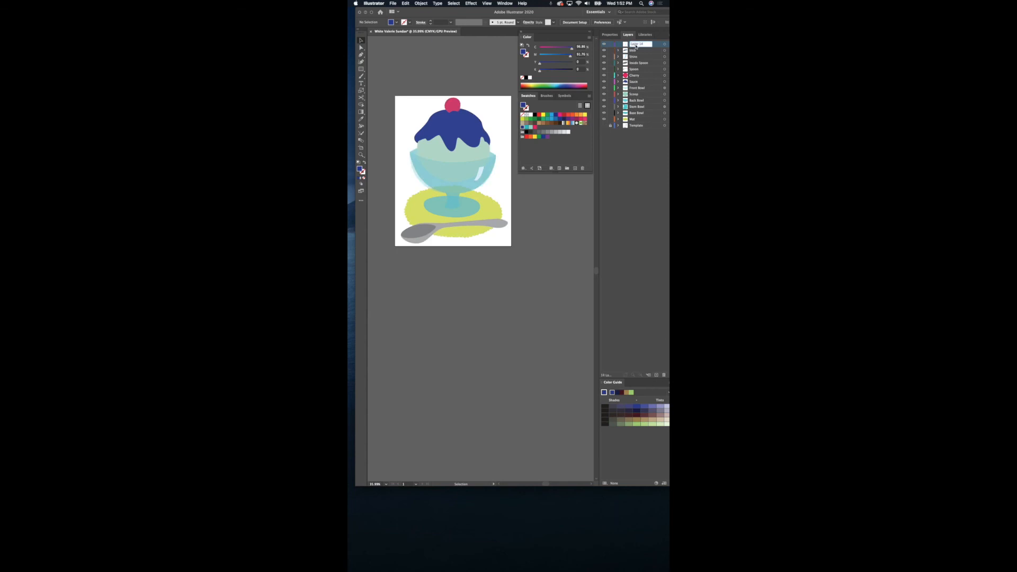
text(Dr)
click(640, 153)
click(361, 55)
drag(610, 51, 611, 121)
Draw a U-shaped curve inside the sauce's middle drip with the Pen tool, using a thick black stroke and no fill.
click(535, 115)
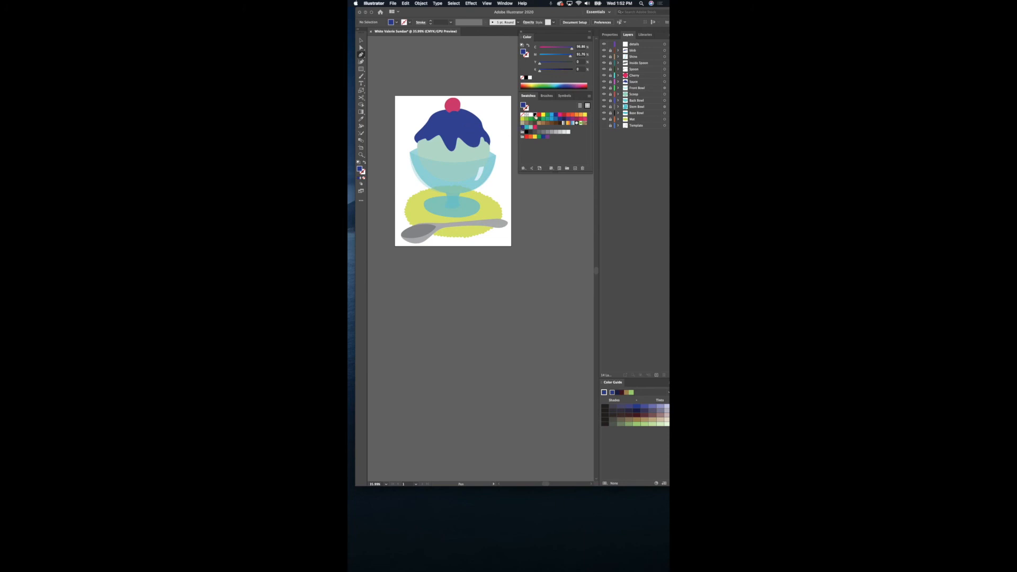
click(448, 143)
drag(455, 145, 459, 129)
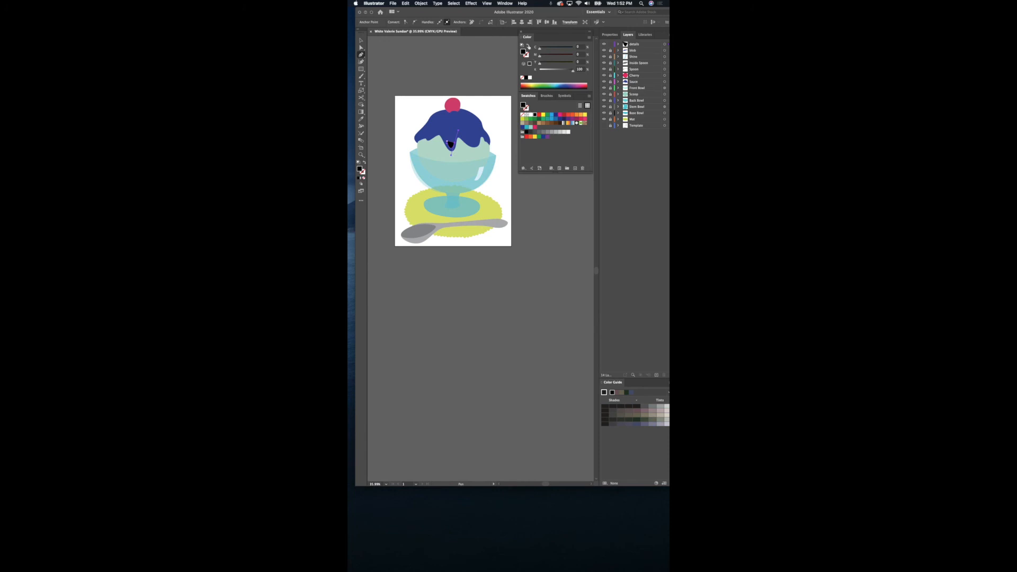
click(528, 46)
click(608, 36)
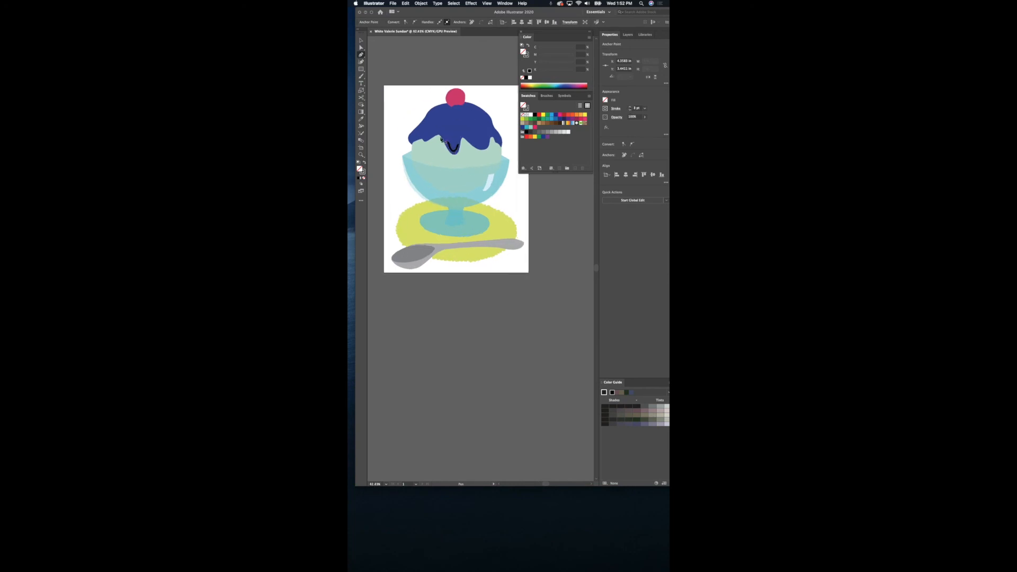
scroll(453, 157, up, 6)
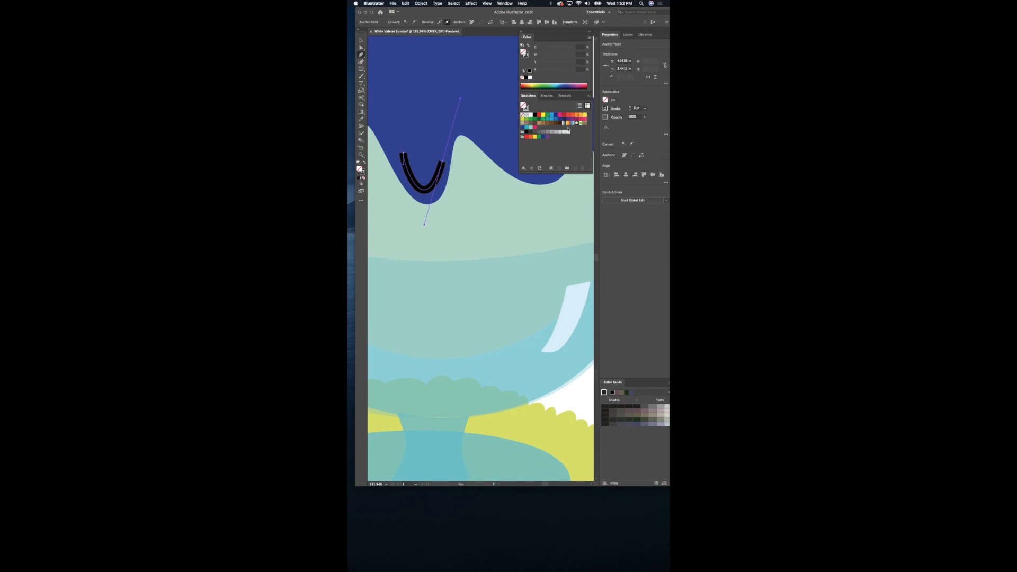
Apply Width Profile 1 to the middle drip's black curve so both ends taper, and deselect it.
click(362, 40)
click(440, 185)
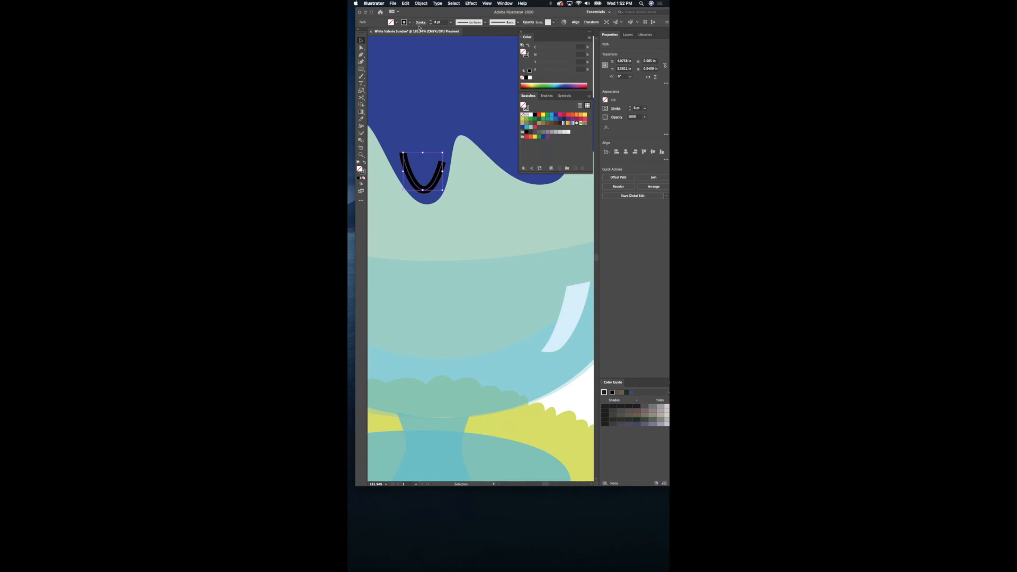
click(486, 3)
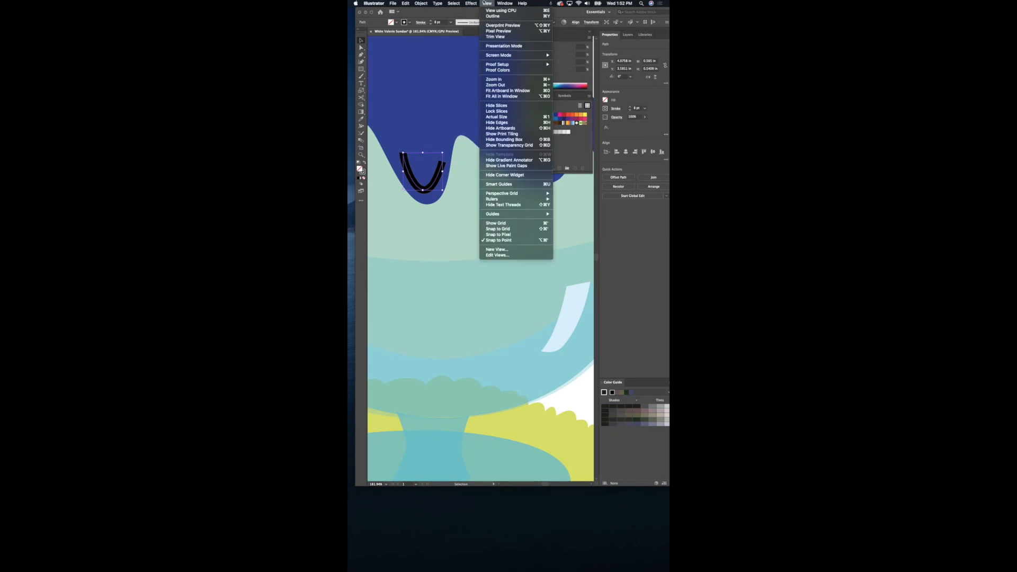
mouse_move(424, 5)
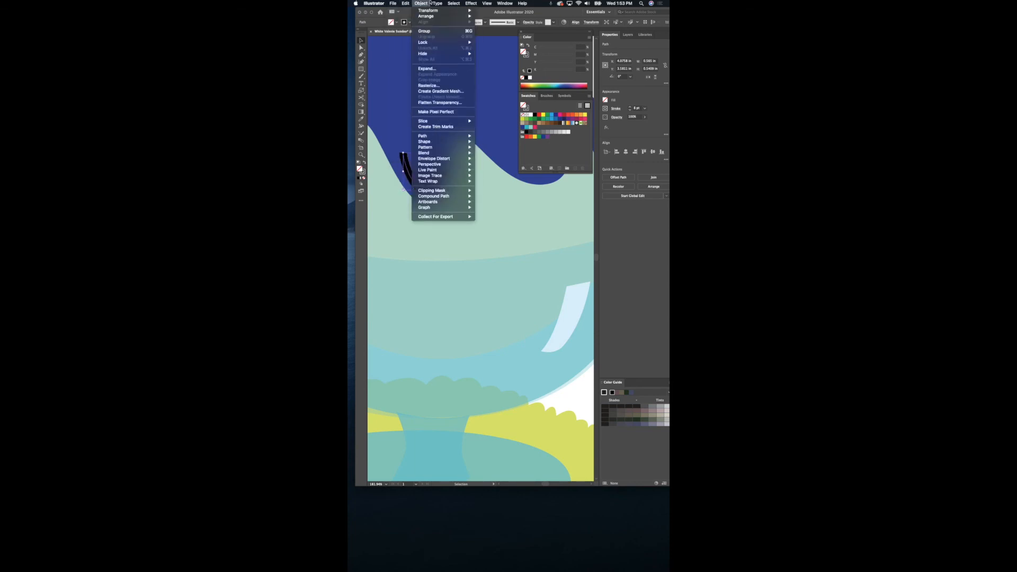
mouse_move(455, 4)
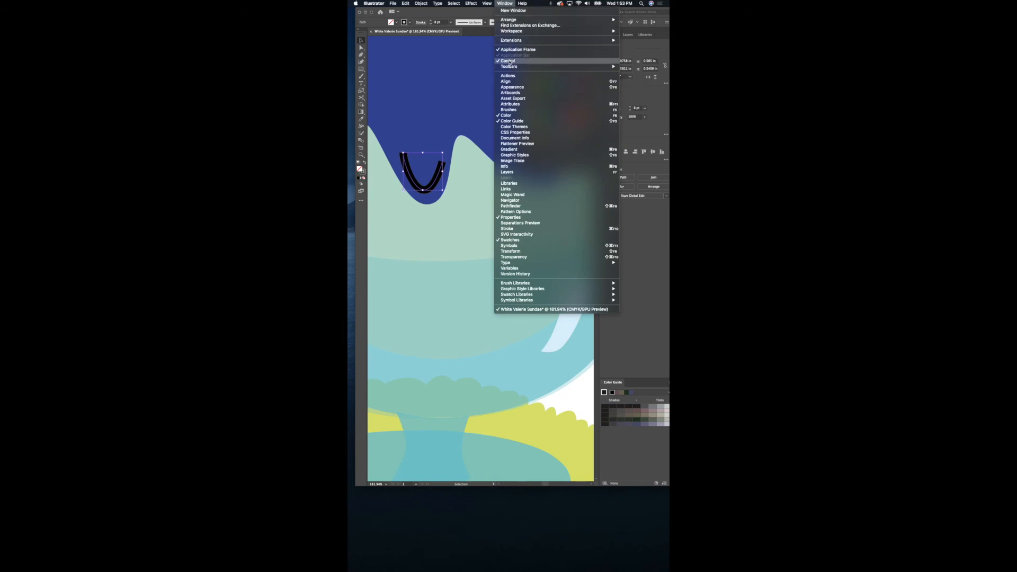
click(502, 3)
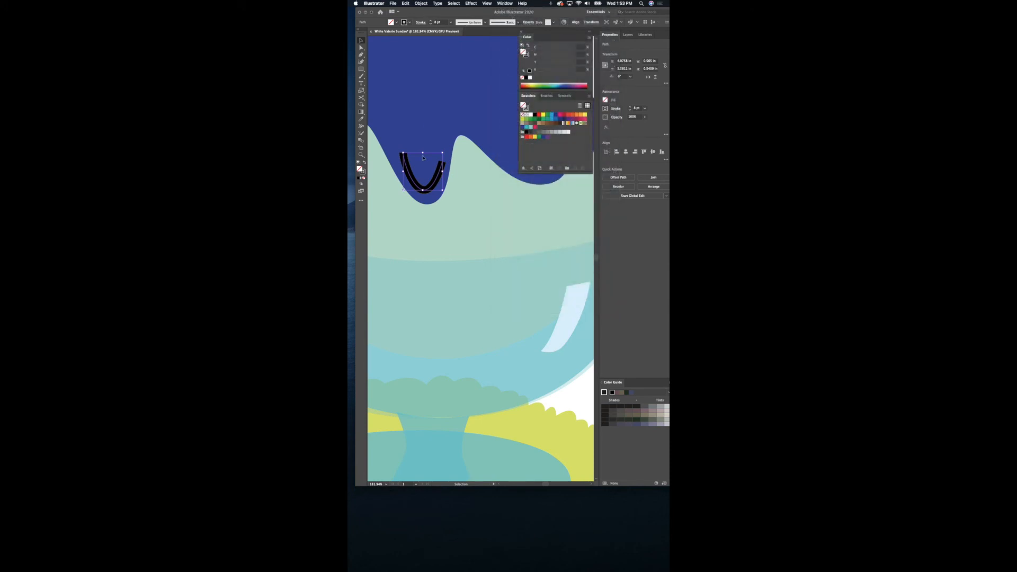
click(484, 24)
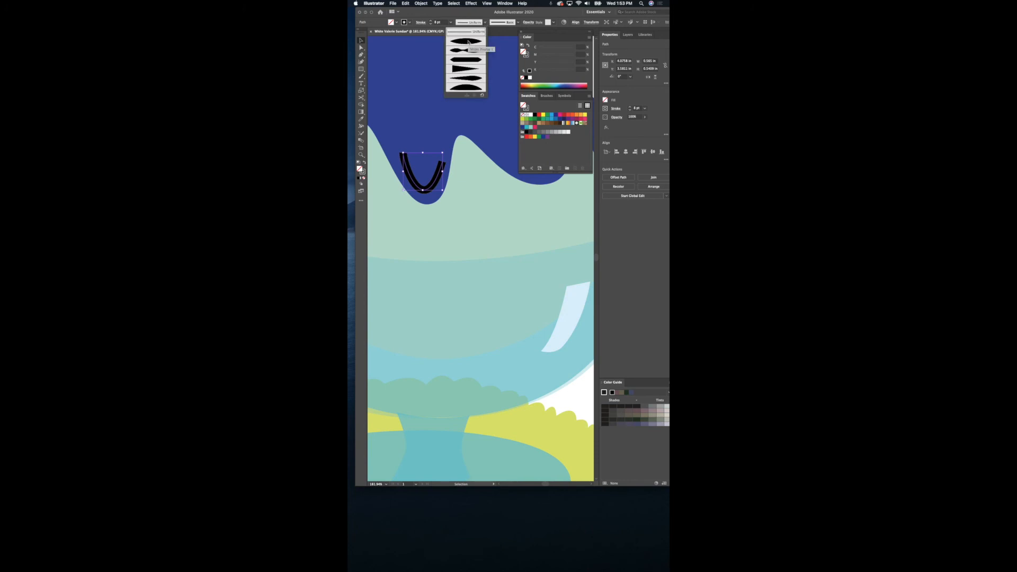
click(469, 42)
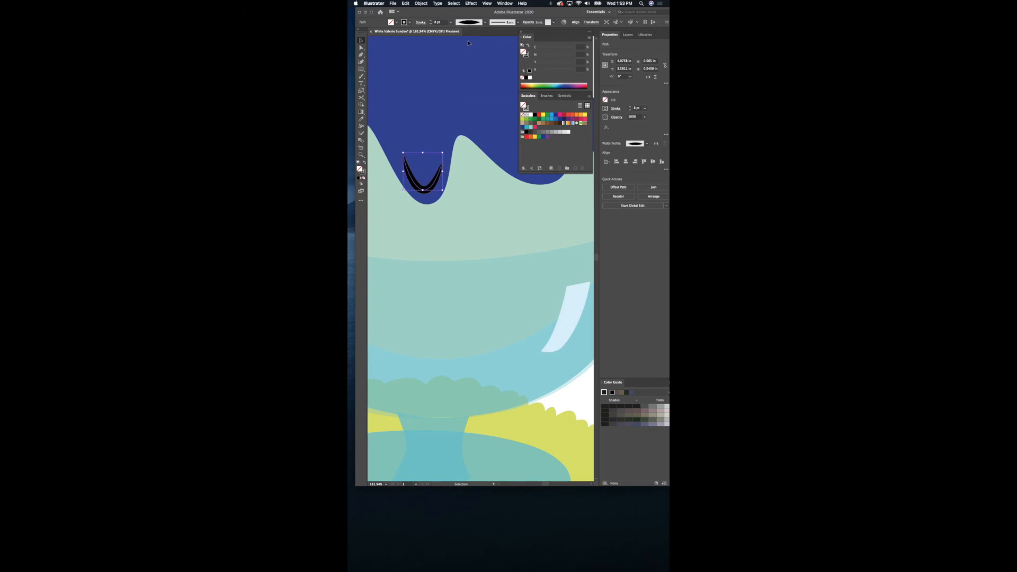
click(475, 200)
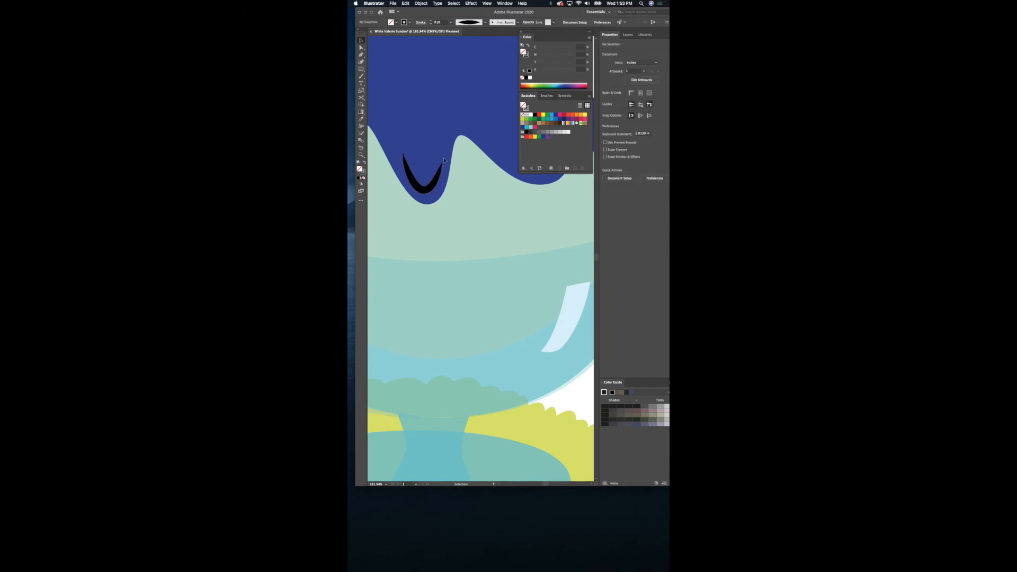
Draw a second black curve along the sauce's lower edge in the wide drip beside the middle one, with a 5 pt stroke.
scroll(492, 167, right, 5)
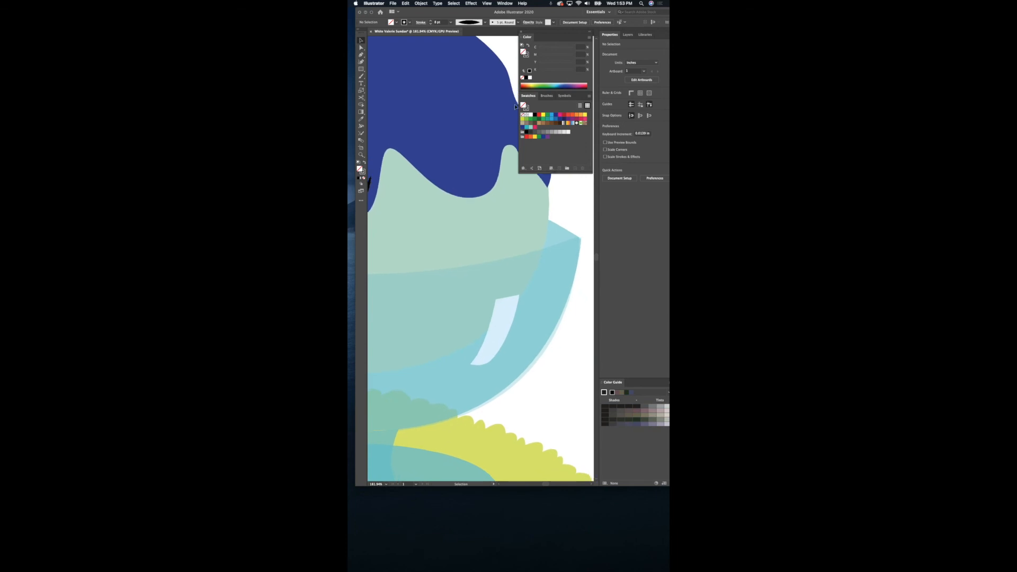
click(361, 56)
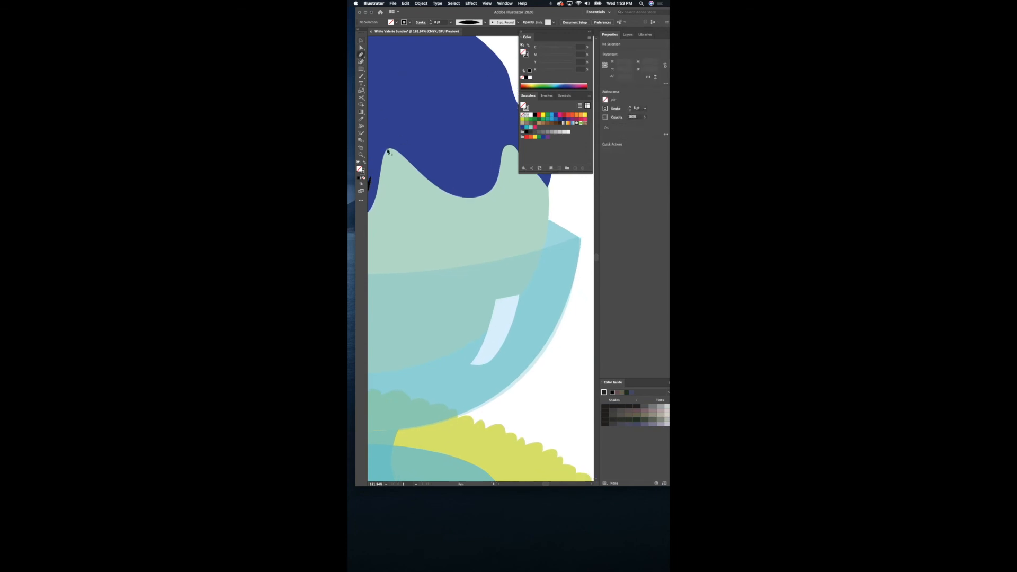
click(420, 152)
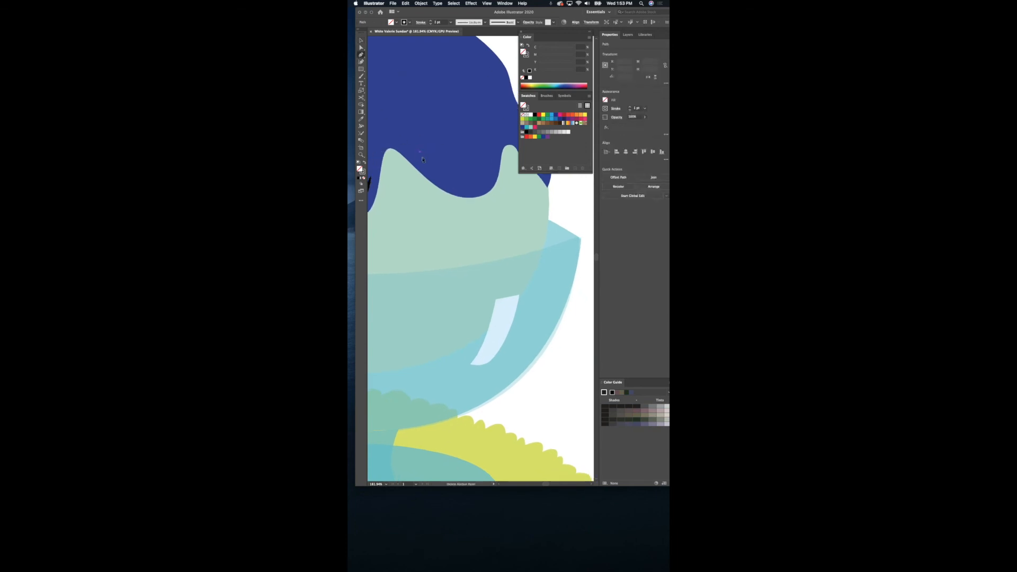
mouse_move(473, 186)
mouse_down()
mouse_move(493, 185)
mouse_move(507, 135)
mouse_up()
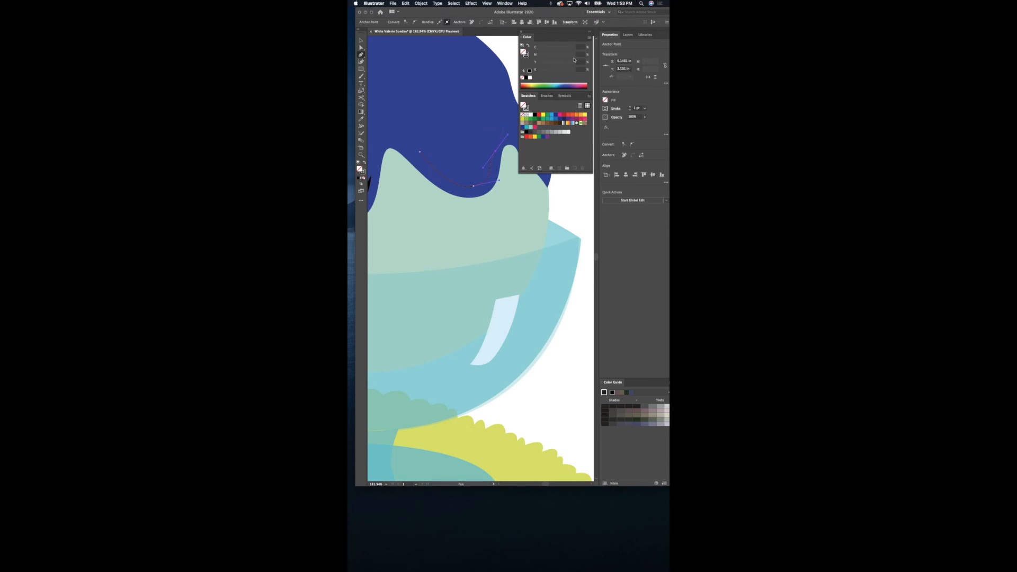
click(630, 107)
click(629, 106)
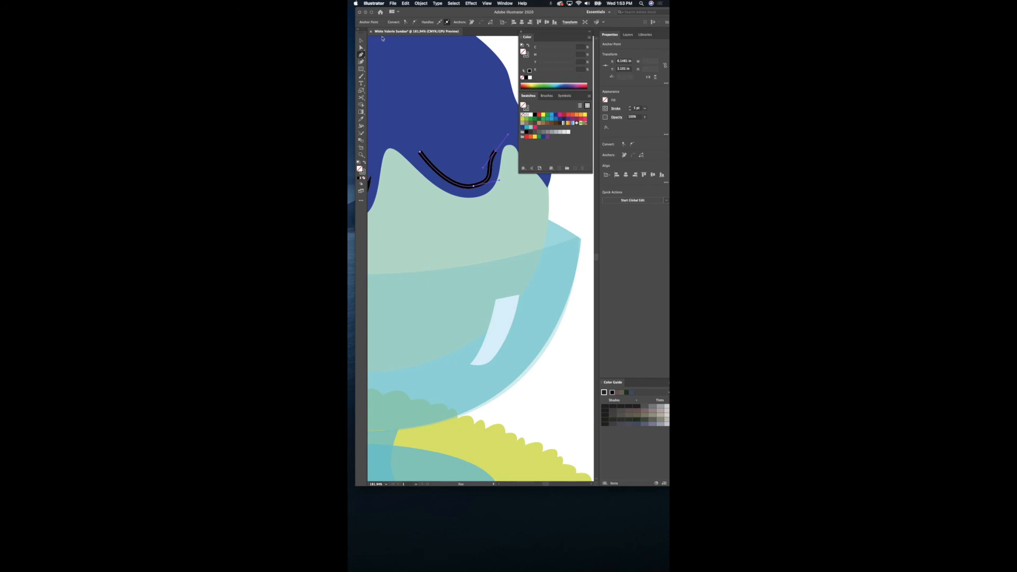
Give the wide drip's black curve the tapered Width Profile 1 and deselect it.
click(361, 41)
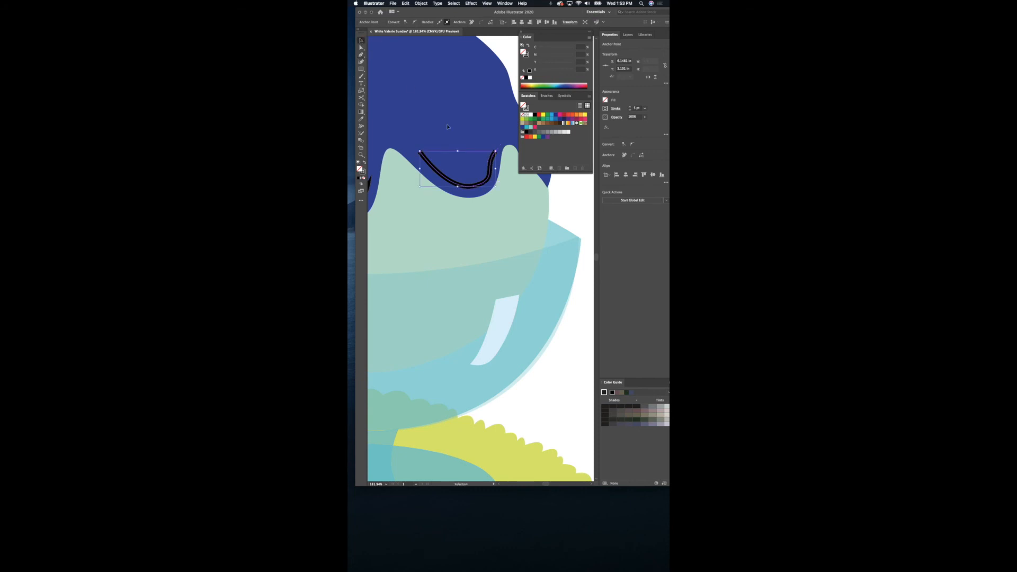
click(476, 187)
click(485, 22)
click(469, 41)
key(super+shift+a)
scroll(494, 212, down, 5)
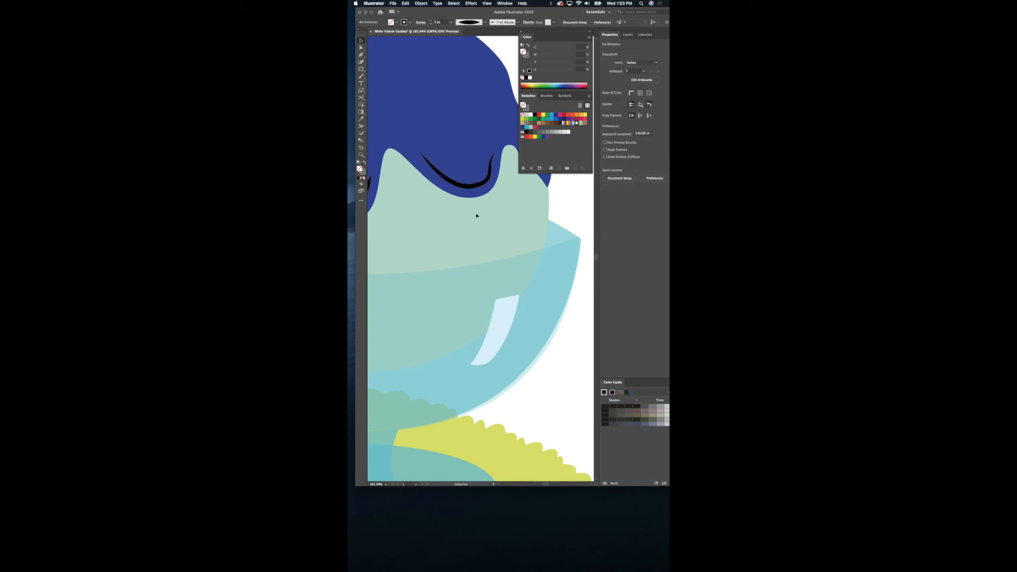
Lock every layer except Back Bowl and select the back bowl shape on that layer.
scroll(461, 213, left, 2)
scroll(461, 213, down, 2)
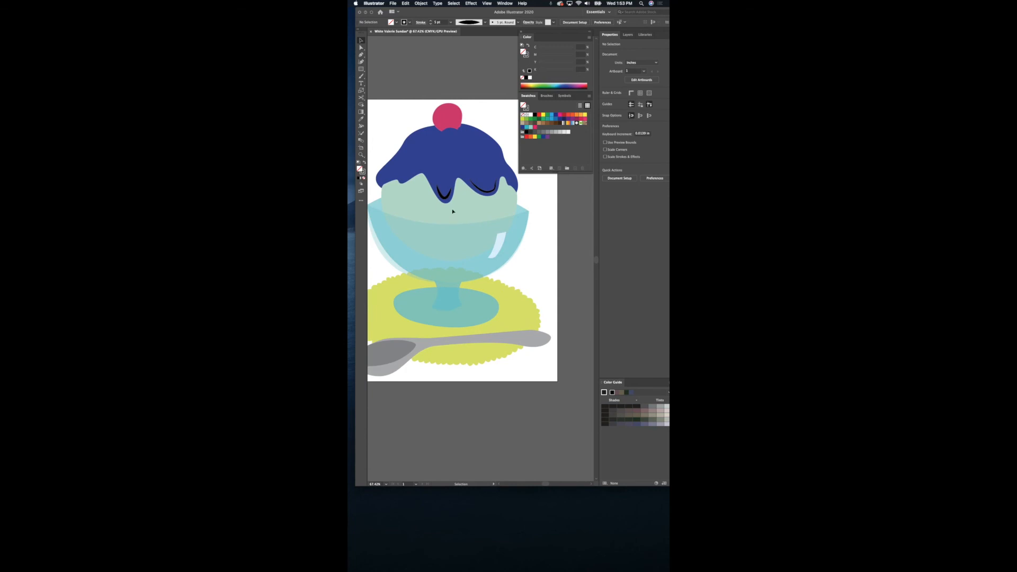
scroll(503, 278, left, 2)
scroll(504, 278, down, 2)
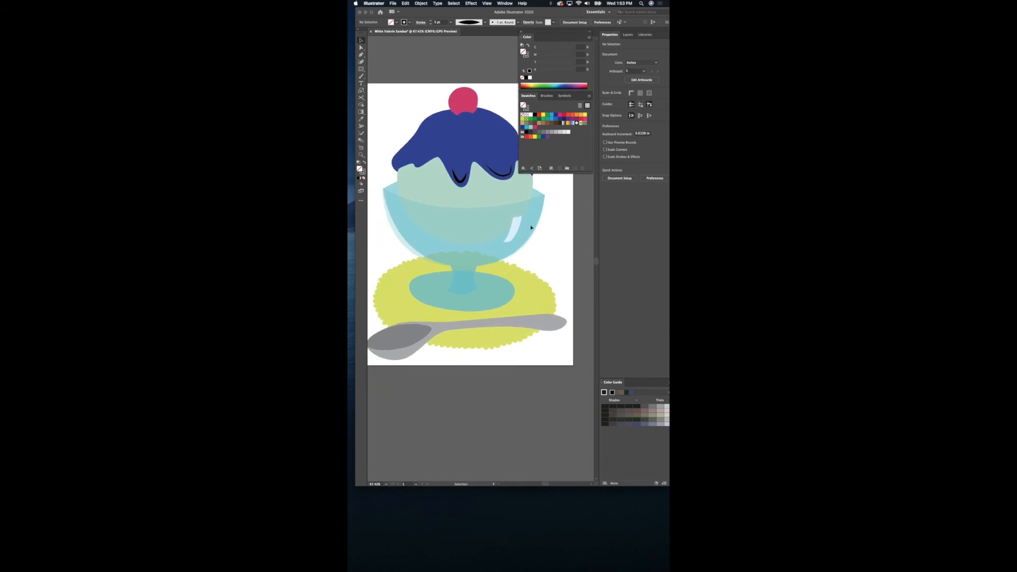
scroll(428, 245, left, 3)
scroll(428, 244, down, 2)
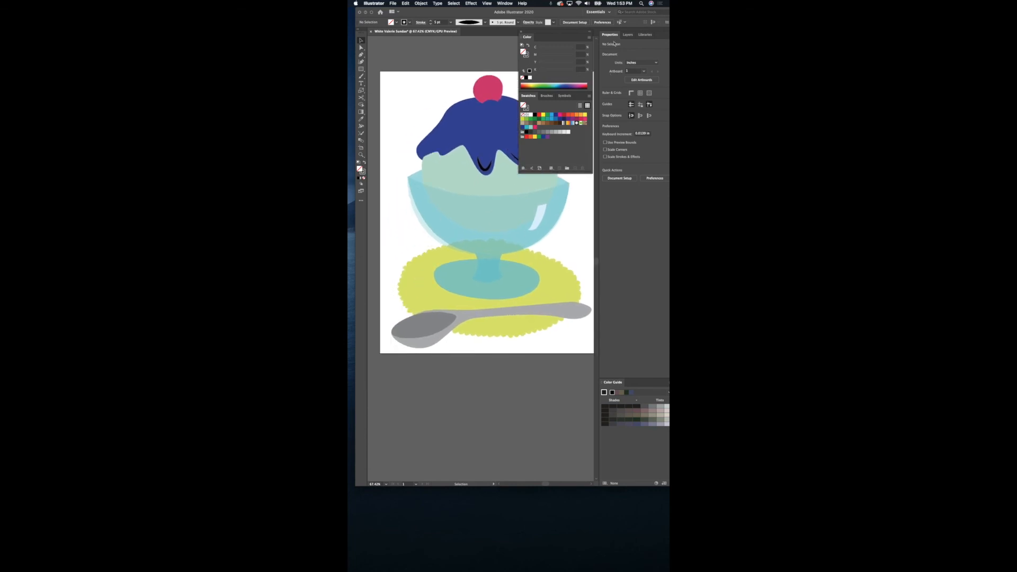
click(628, 34)
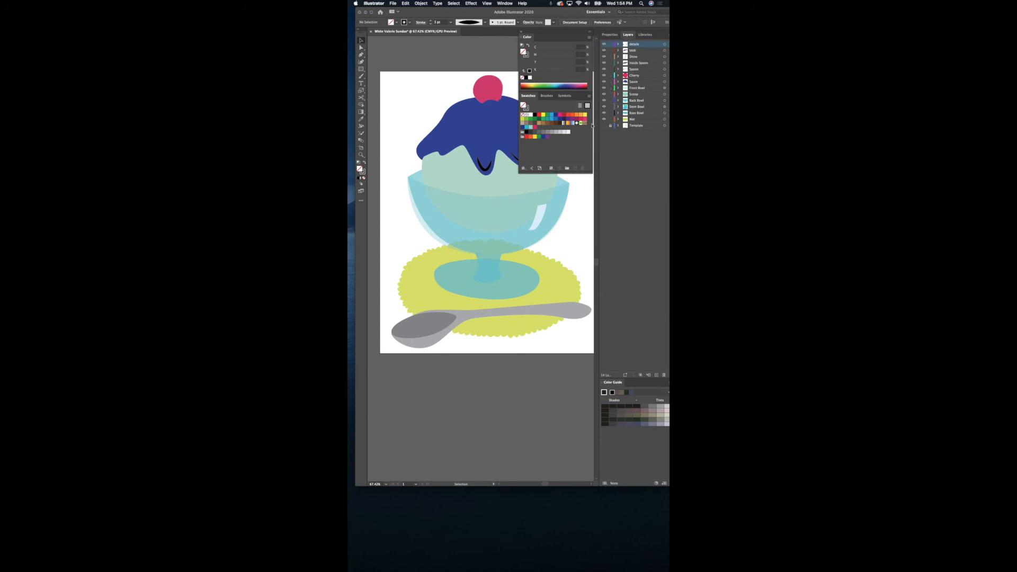
click(437, 218)
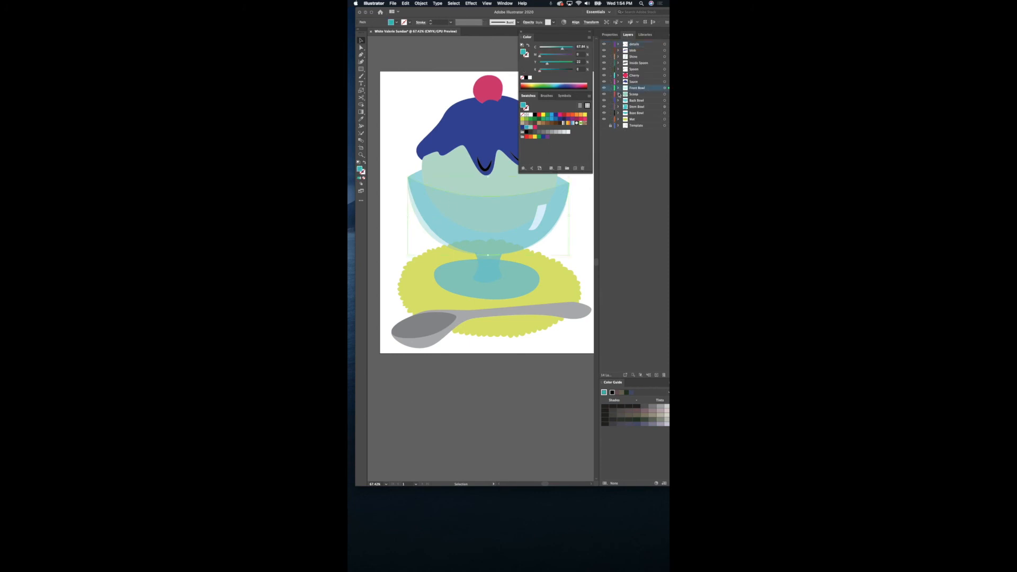
drag(610, 88, 611, 39)
drag(611, 100, 612, 118)
click(665, 101)
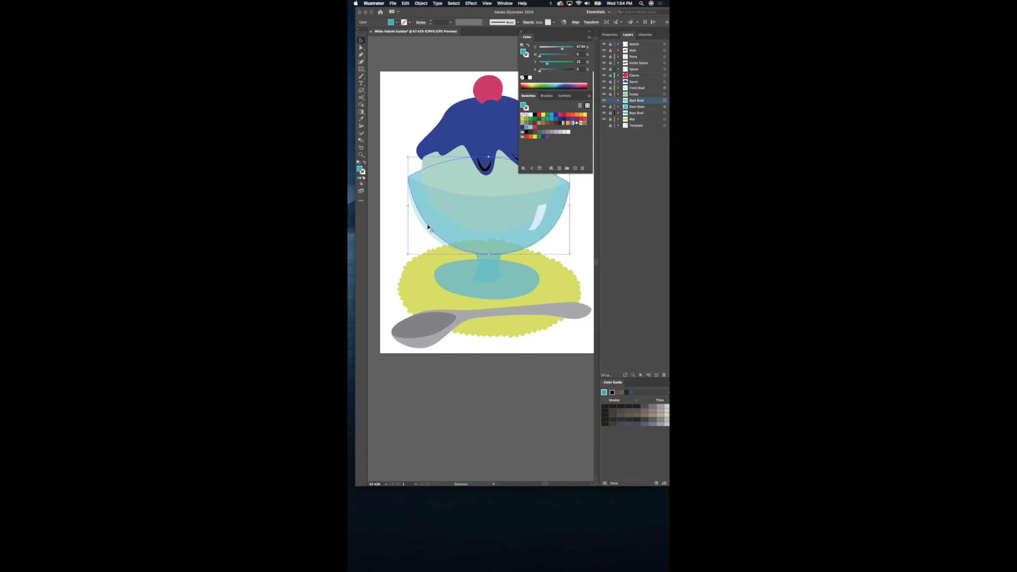
Reshape the back bowl's left edge with its lower anchor's direction handle so it follows the front bowl's outline, and deselect it.
click(361, 48)
click(408, 177)
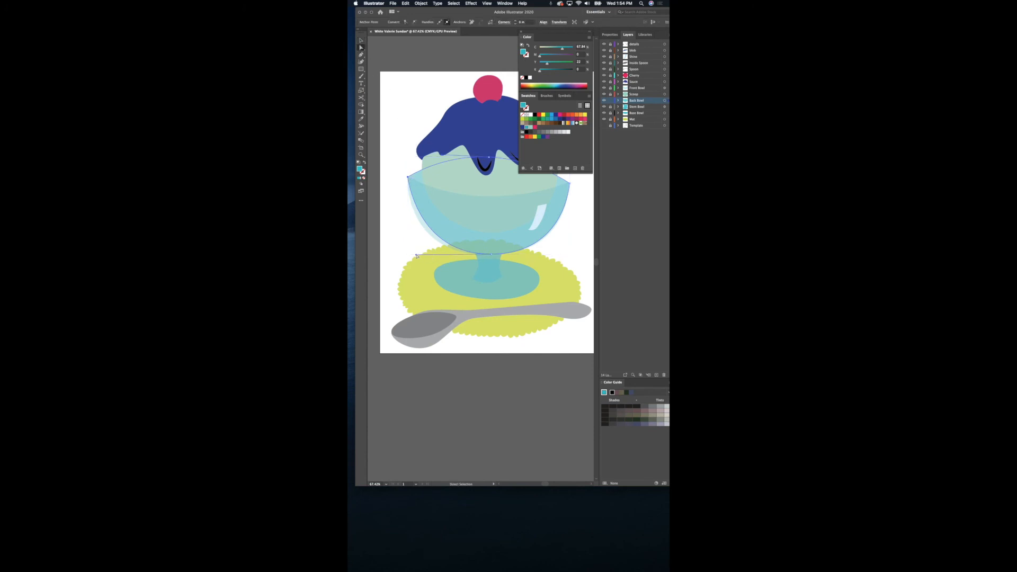
click(399, 258)
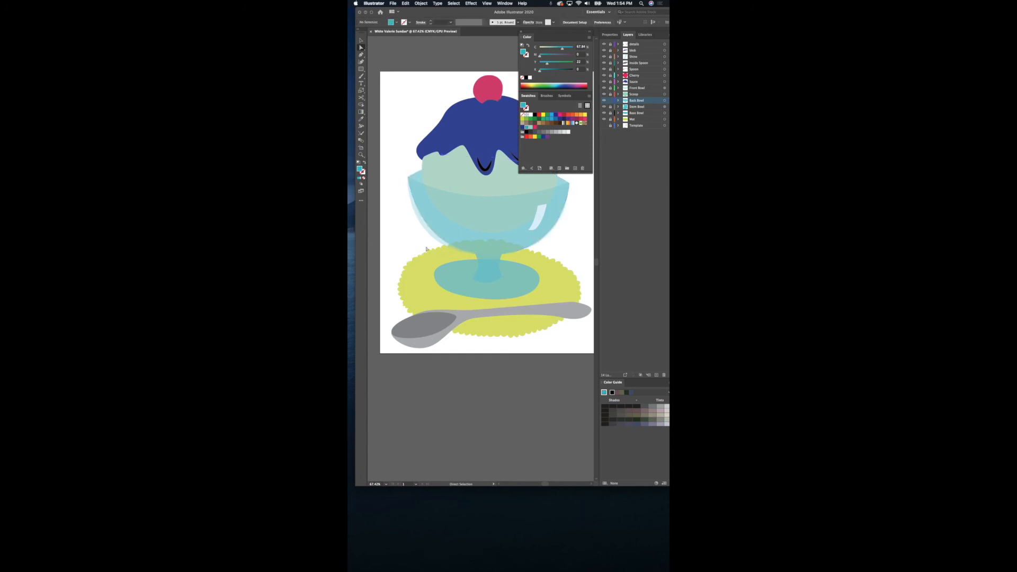
click(421, 190)
click(409, 178)
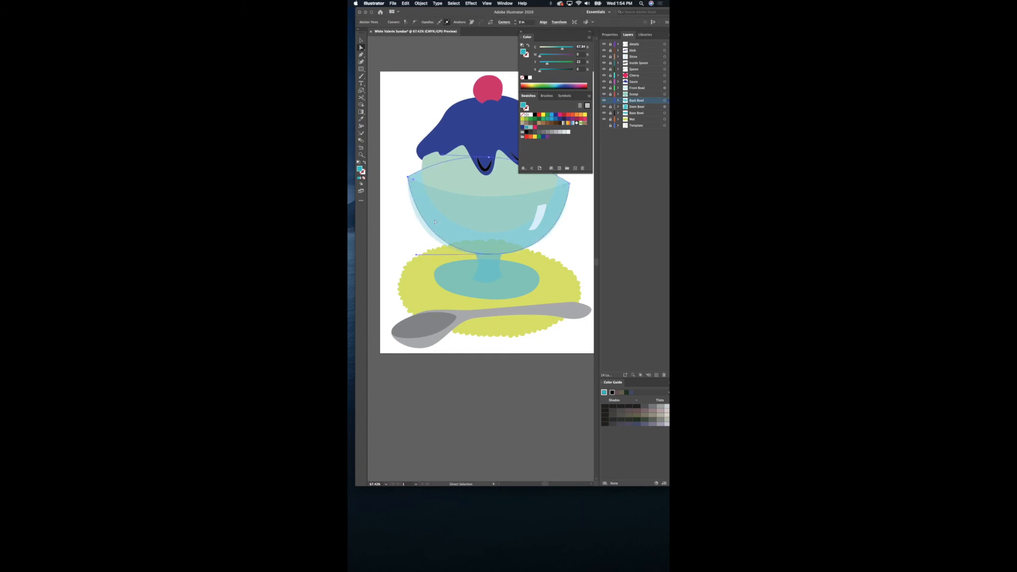
drag(394, 253, 393, 254)
click(503, 249)
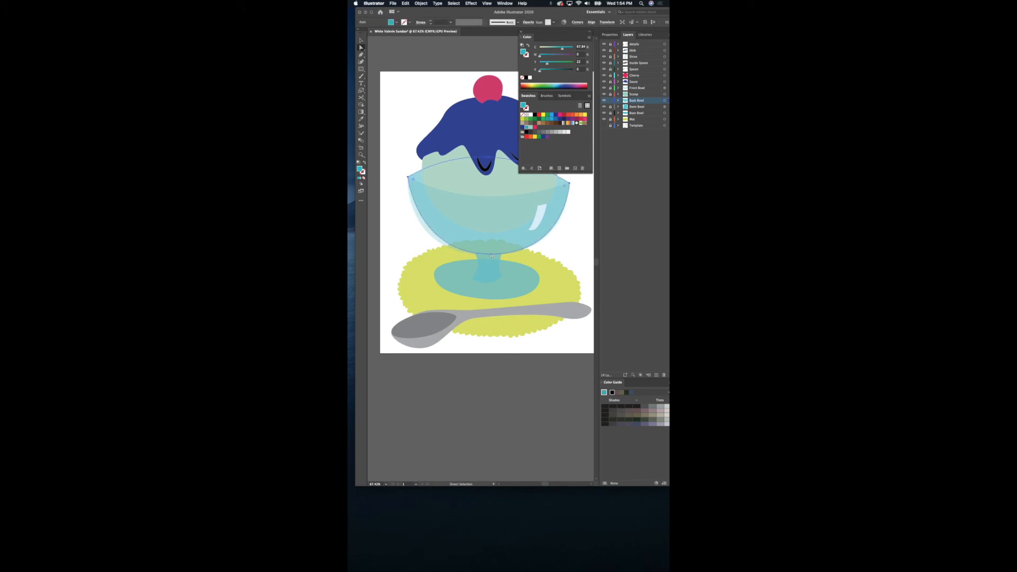
click(408, 178)
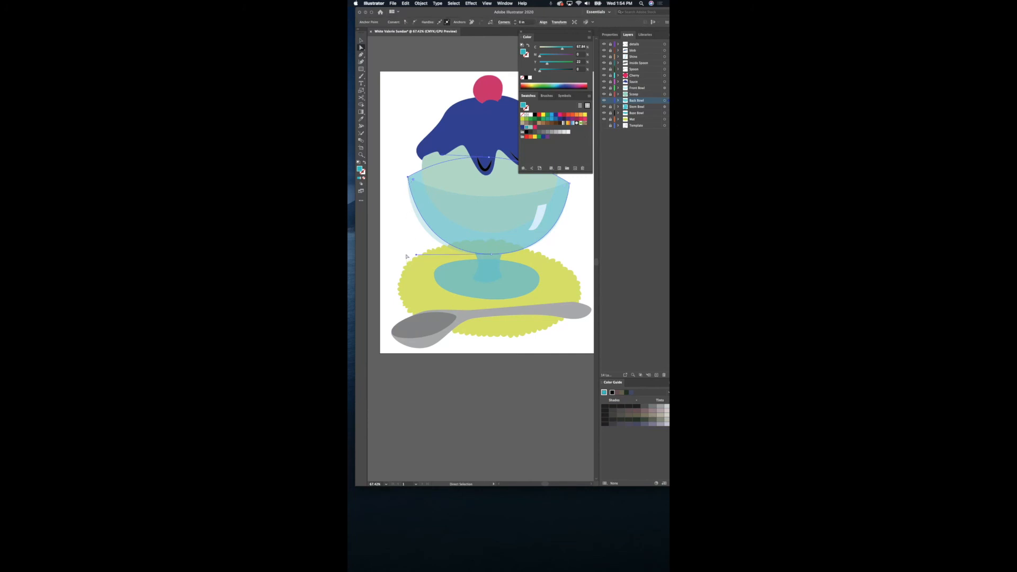
drag(406, 255, 405, 255)
click(443, 237)
click(408, 177)
drag(416, 256, 400, 256)
drag(401, 256, 402, 254)
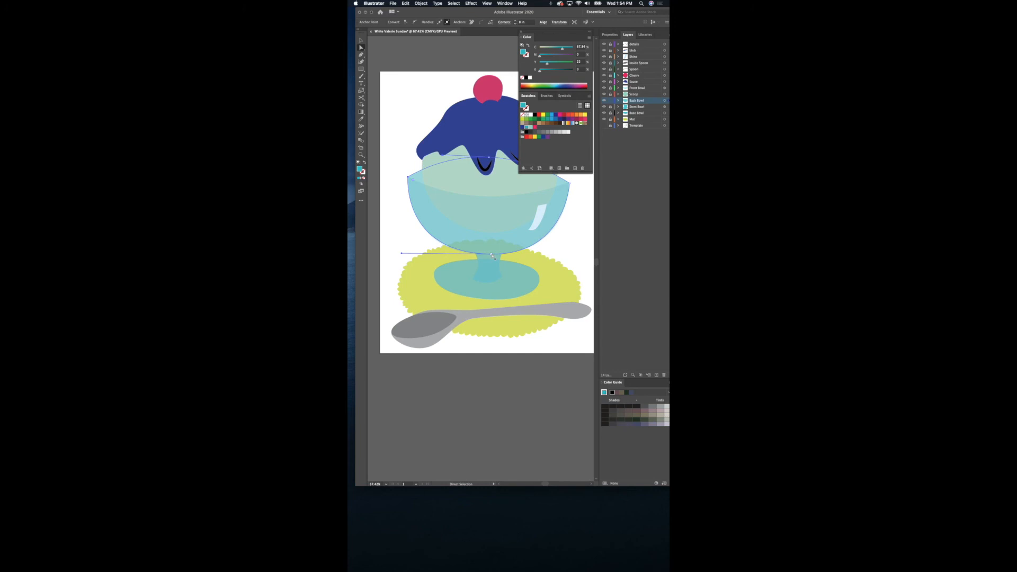
click(491, 255)
click(577, 214)
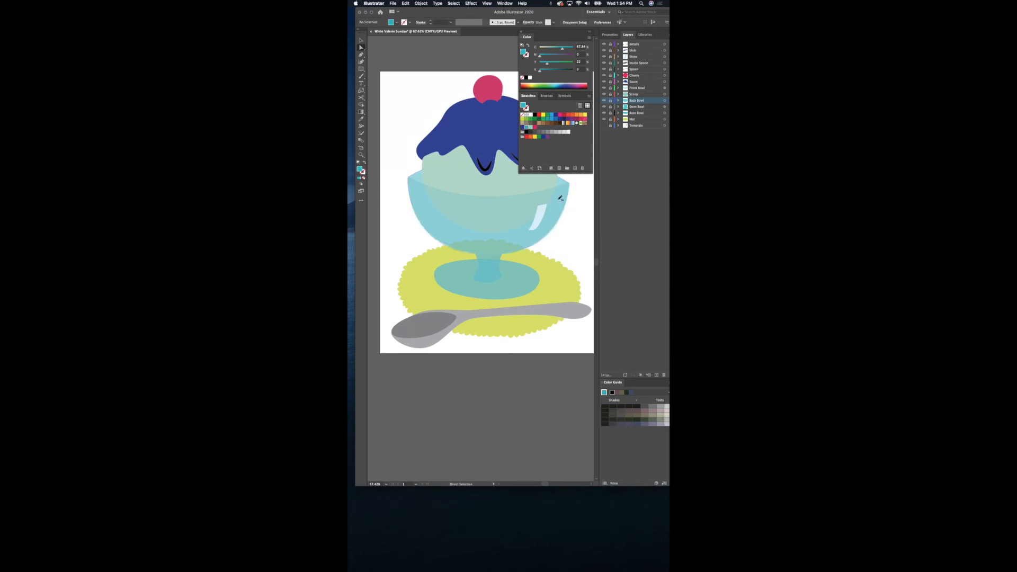
Save the sundae artwork to the Desktop as a named Adobe Illustrator (ai) file.
alt+scroll(563, 199, down, 5)
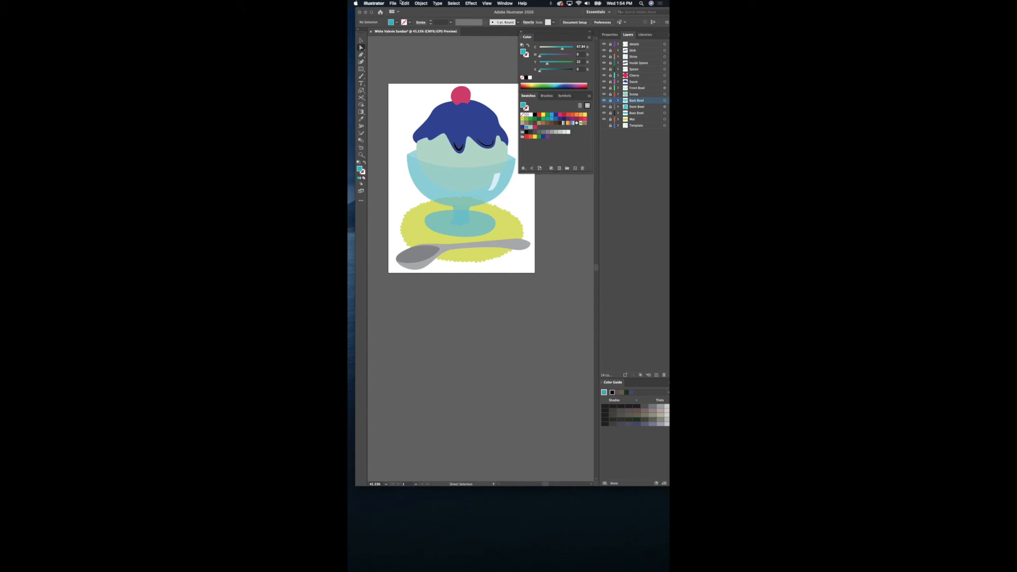
click(395, 3)
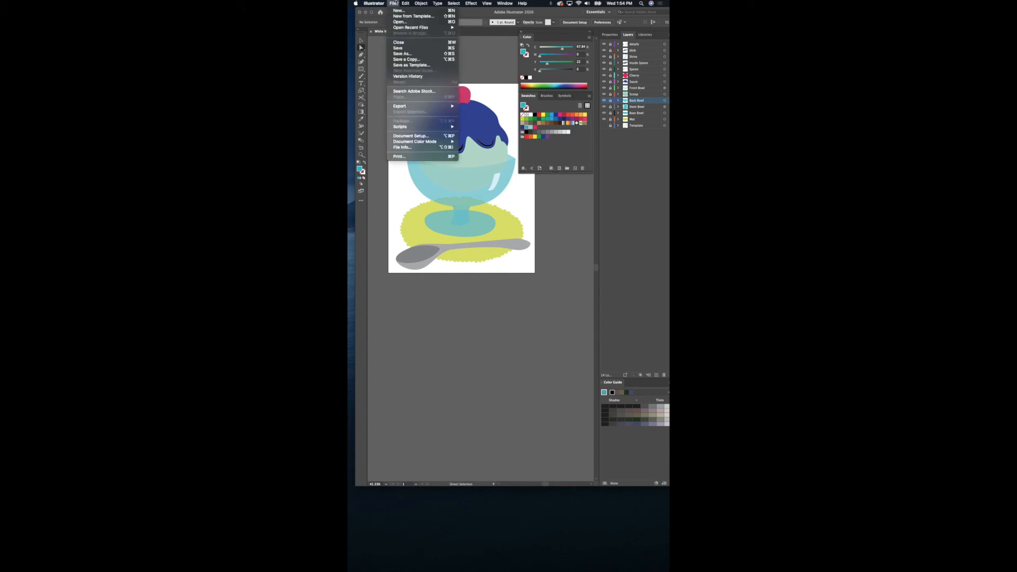
click(404, 53)
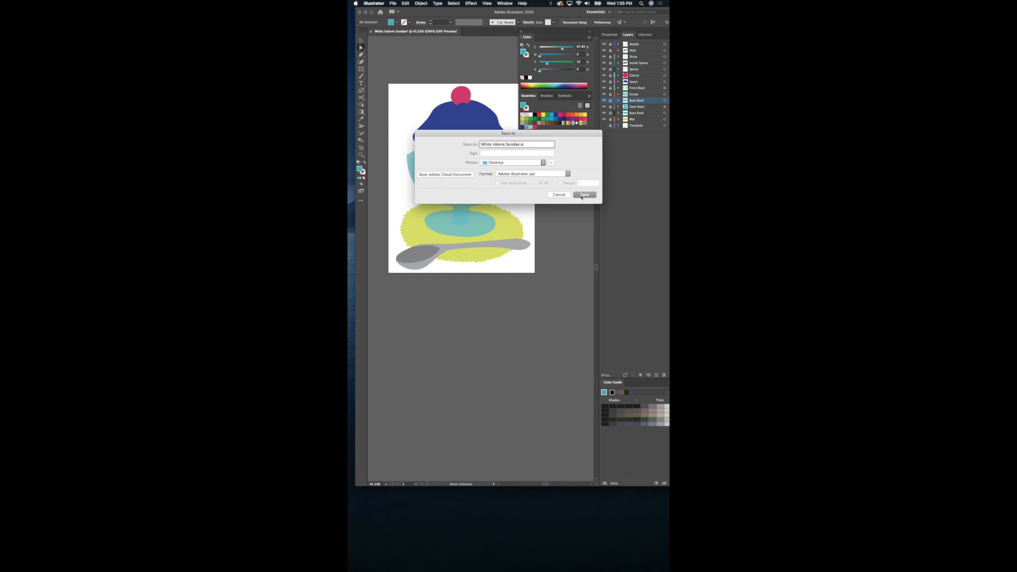
click(584, 195)
click(585, 384)
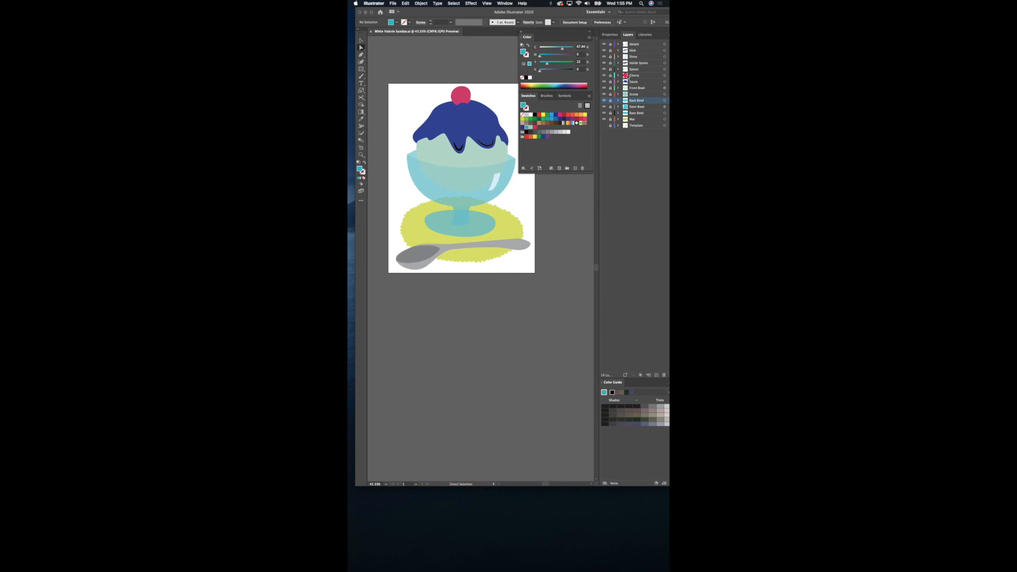
Unlock all the artwork layers, leaving only the Template layer locked.
drag(613, 46, 607, 108)
drag(629, 78, 629, 83)
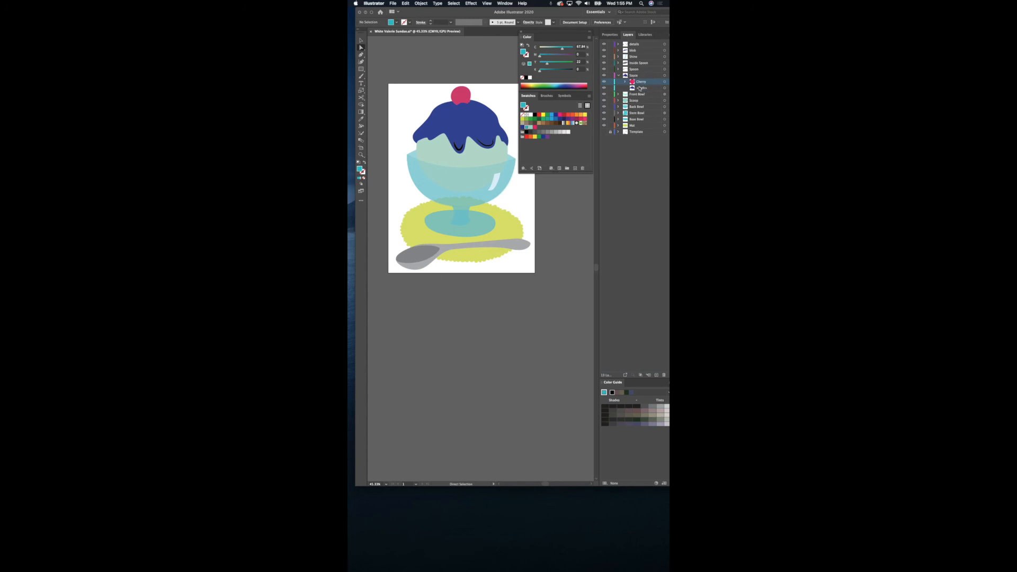
drag(640, 83, 636, 73)
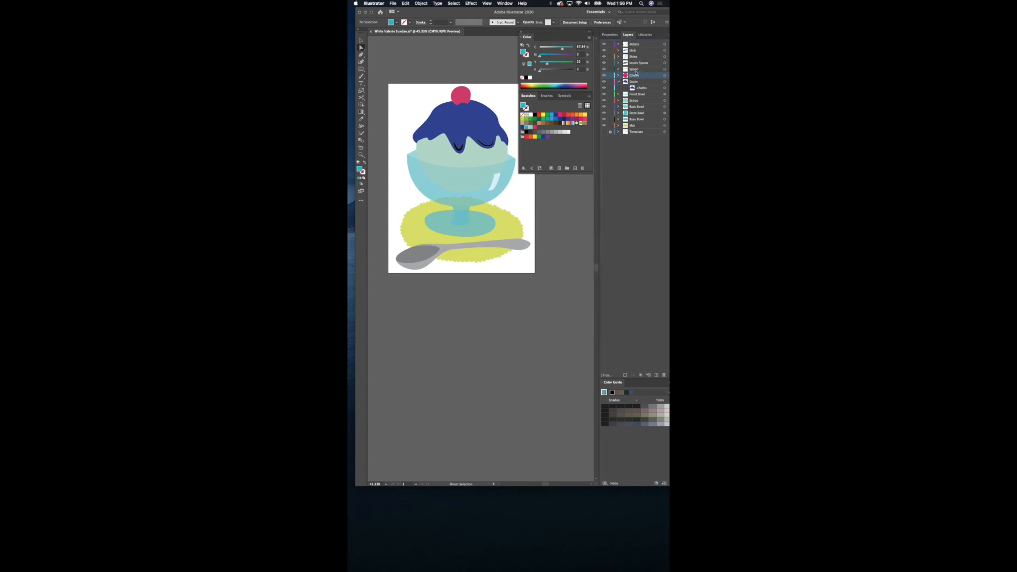
click(620, 82)
click(619, 82)
click(618, 82)
click(398, 4)
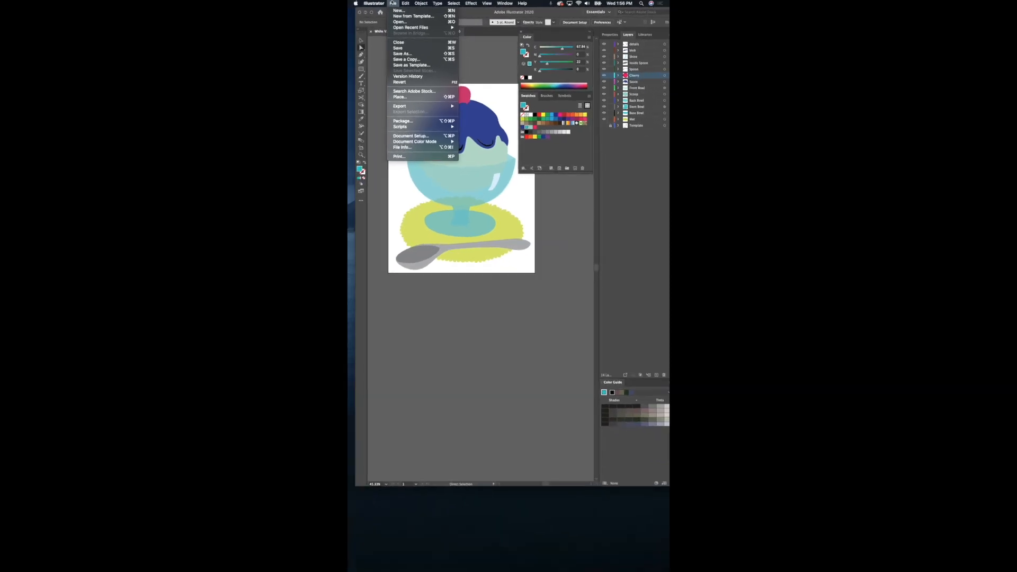
click(392, 3)
drag(552, 13, 552, 73)
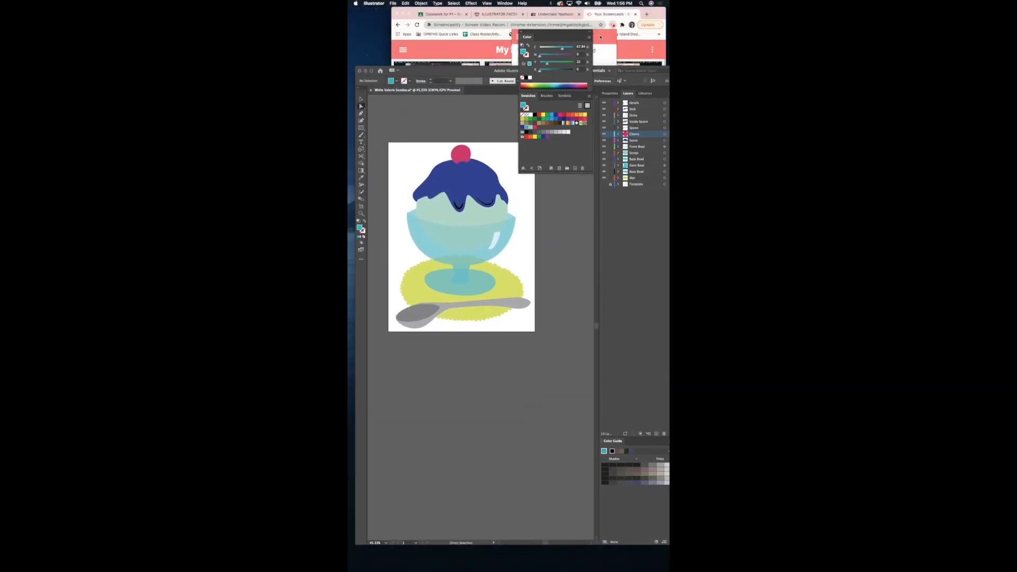
click(600, 37)
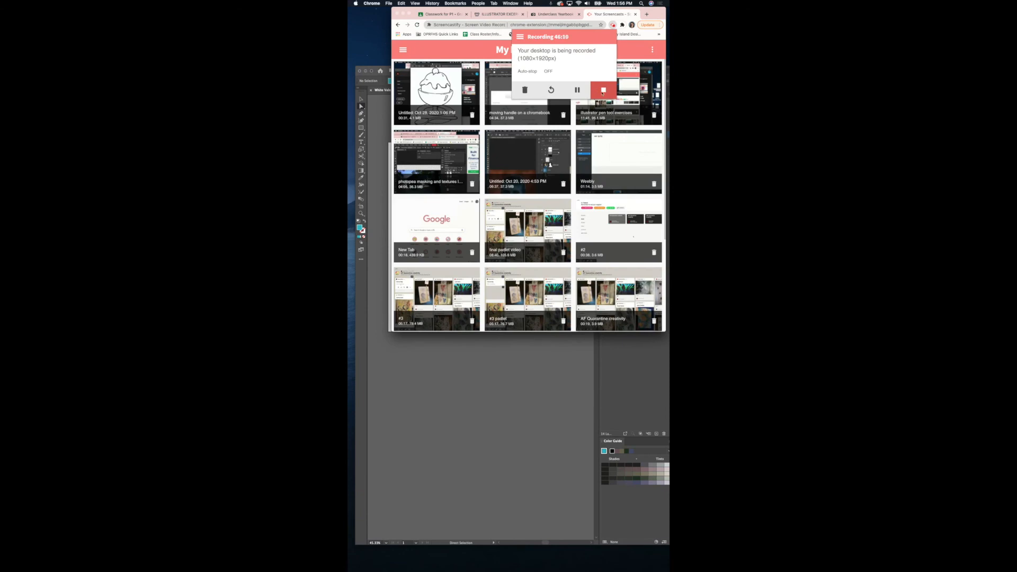